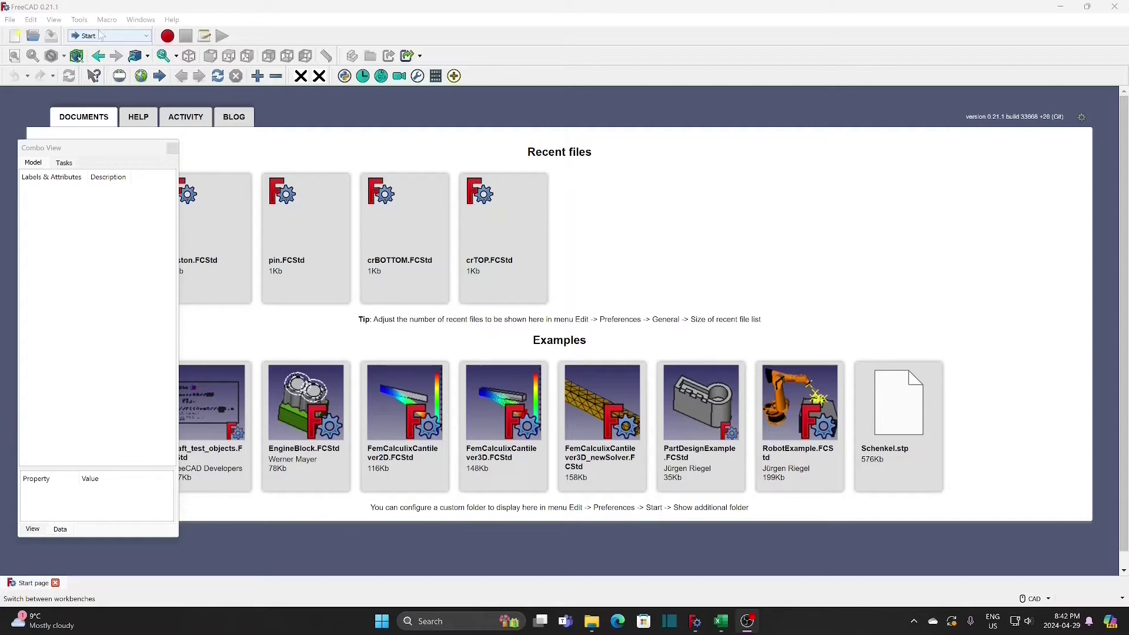
- Check the installed addons in the Addon Manager, then close it
click(80, 20)
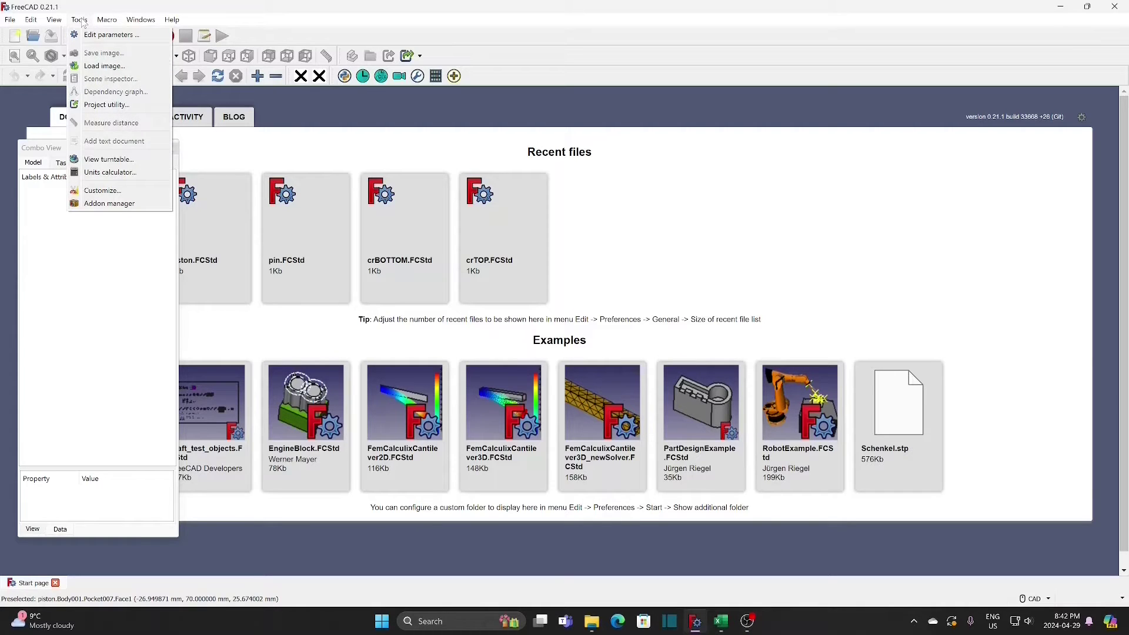
click(106, 204)
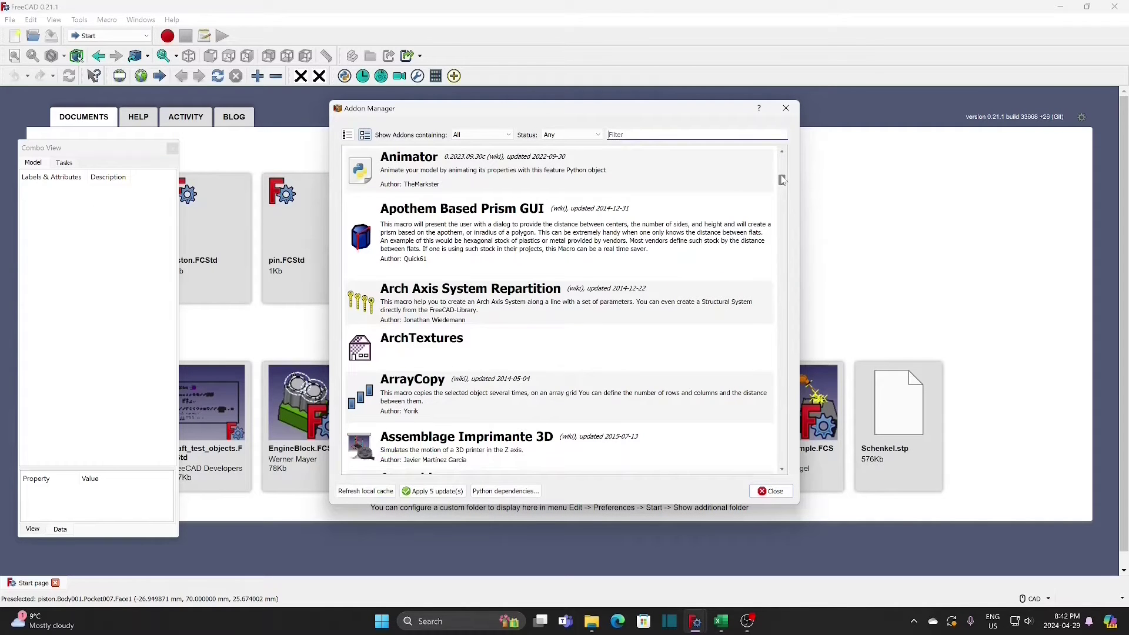
drag(782, 179, 782, 185)
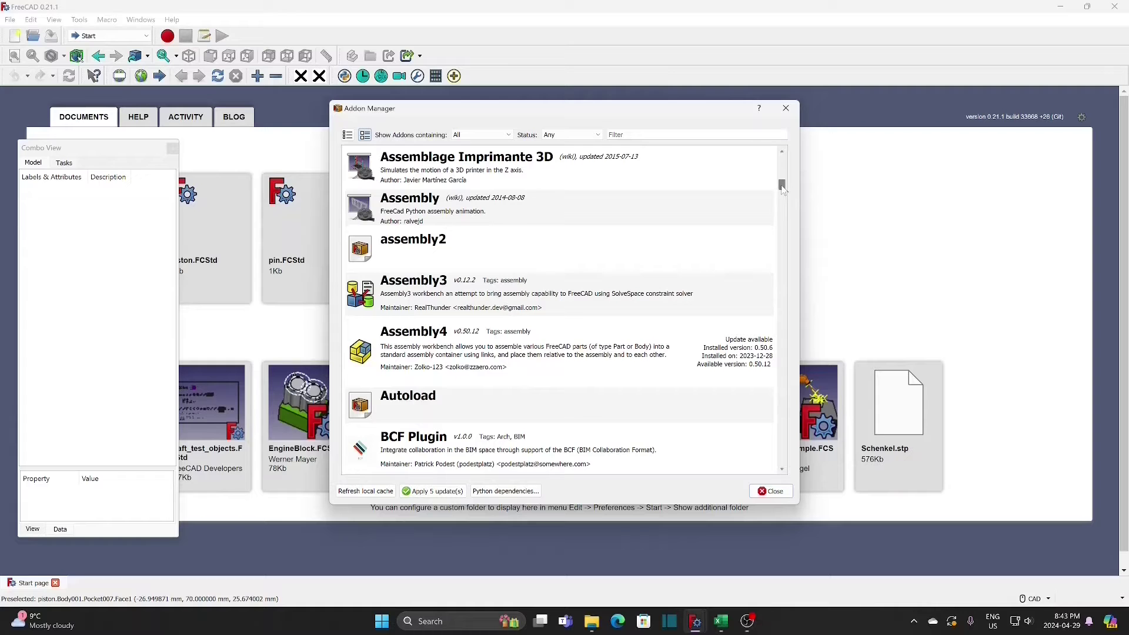
drag(784, 190, 783, 263)
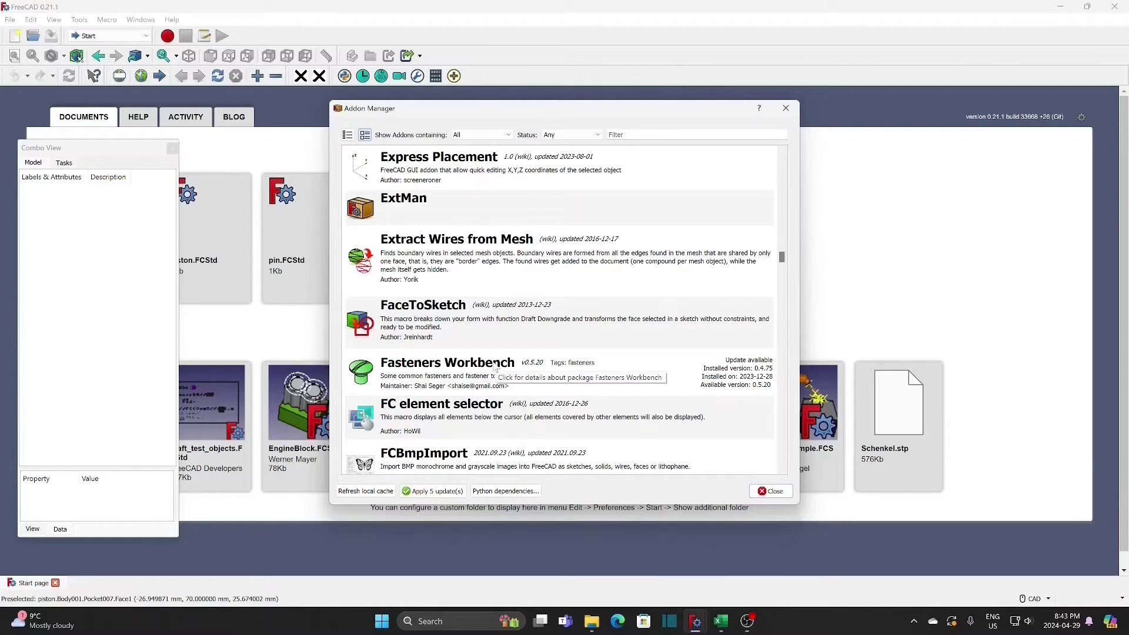
click(772, 492)
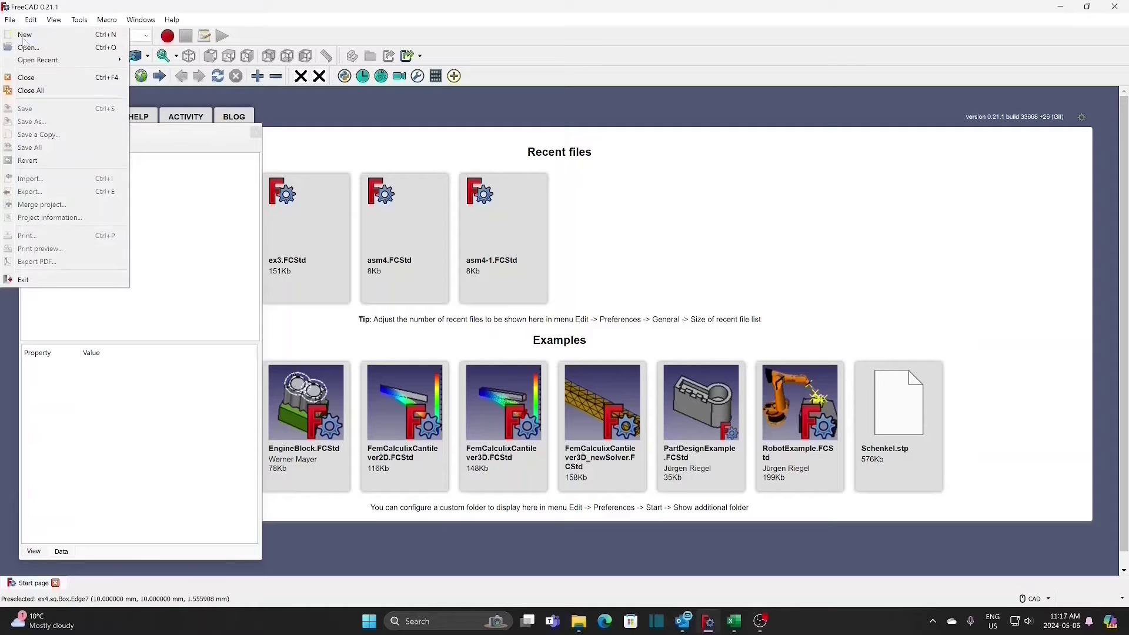
- Create a new document and save it over the existing ex4 file
click(23, 40)
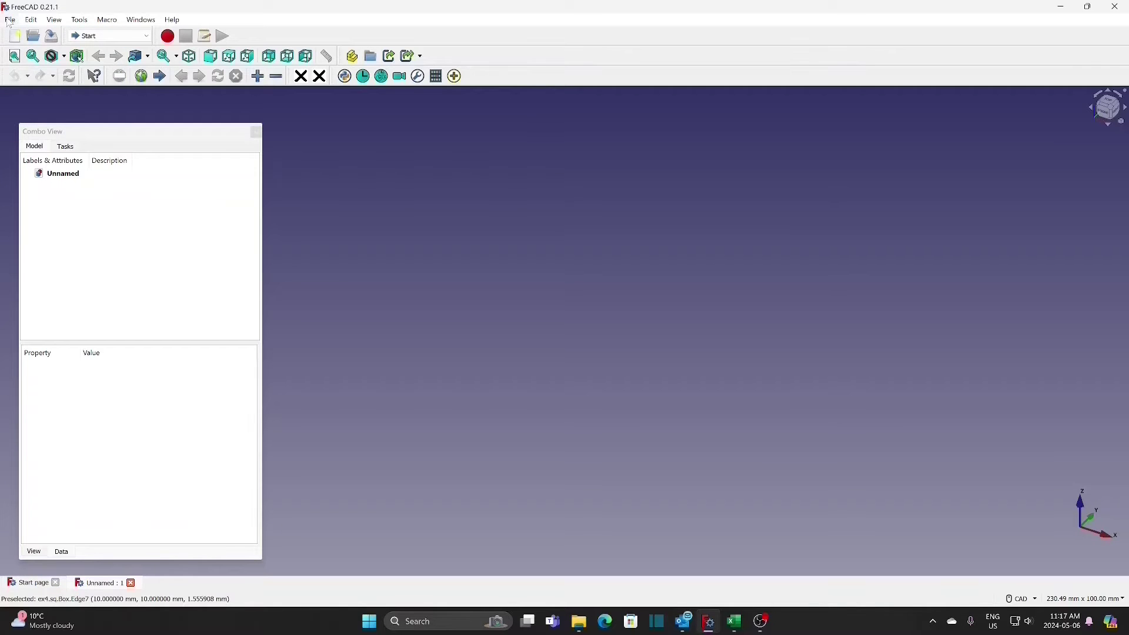
click(10, 19)
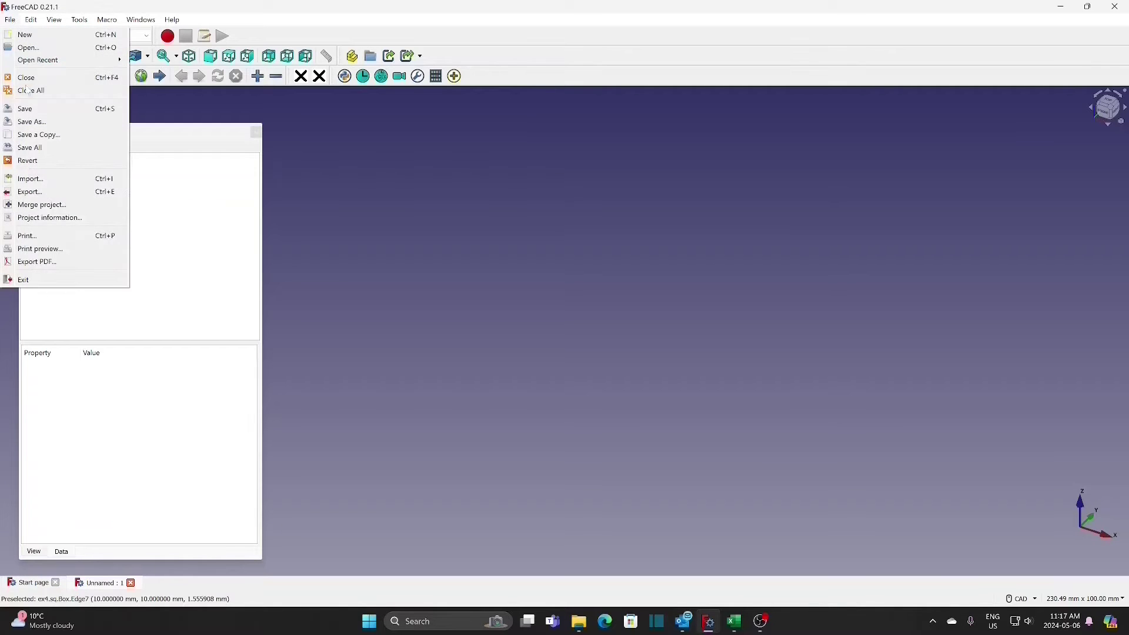
click(32, 124)
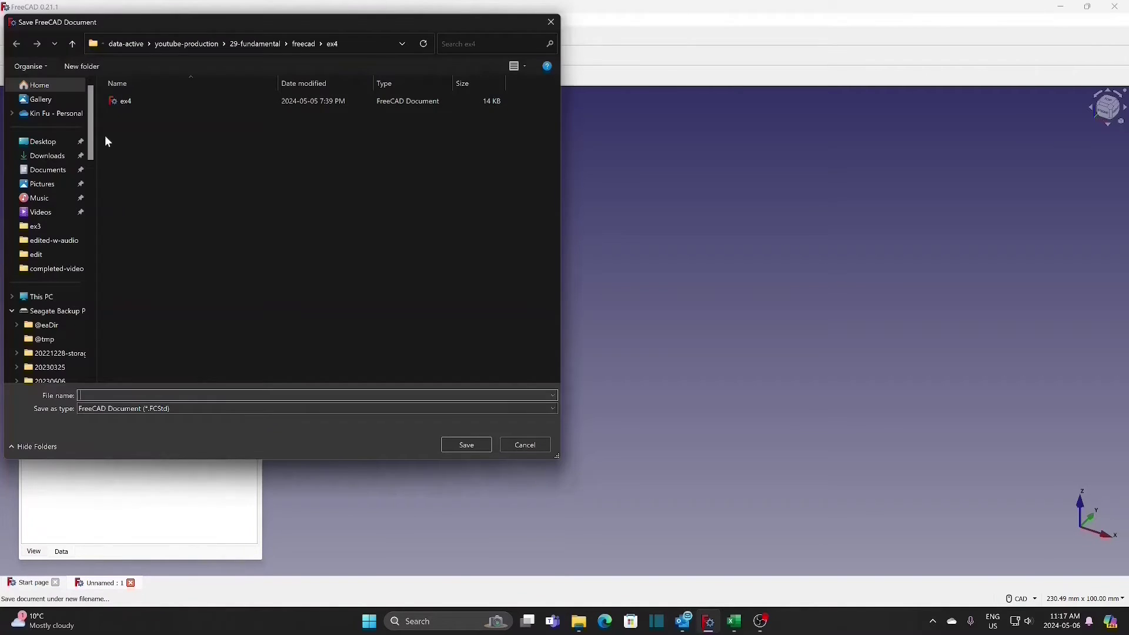
double_click(125, 105)
click(59, 175)
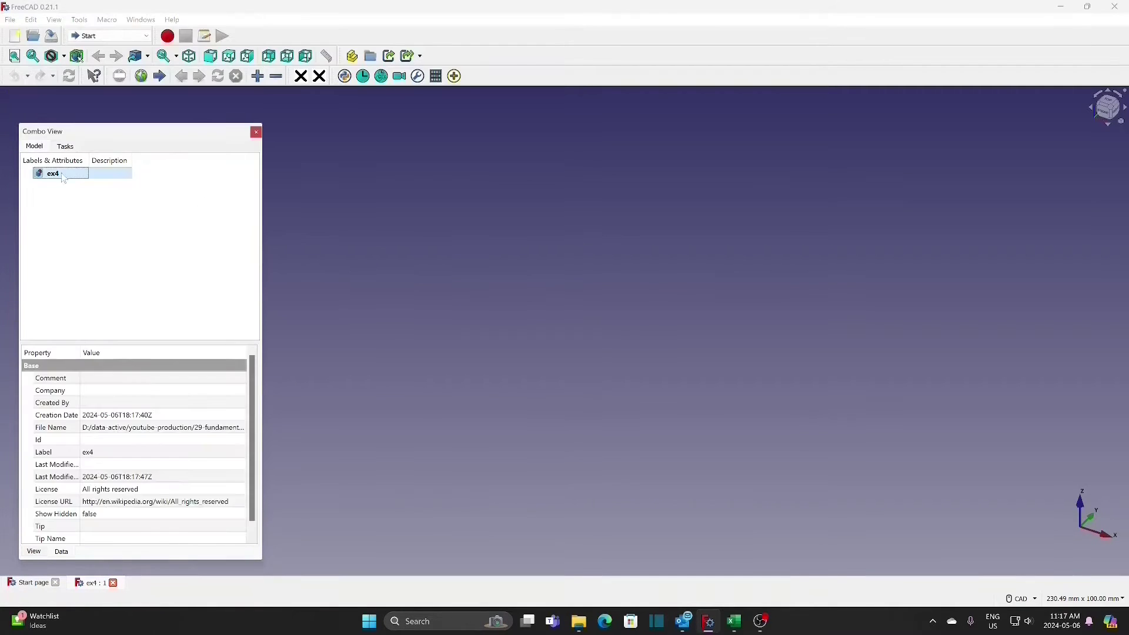
- In the Part workbench, create a part and rename it square
click(109, 36)
click(108, 153)
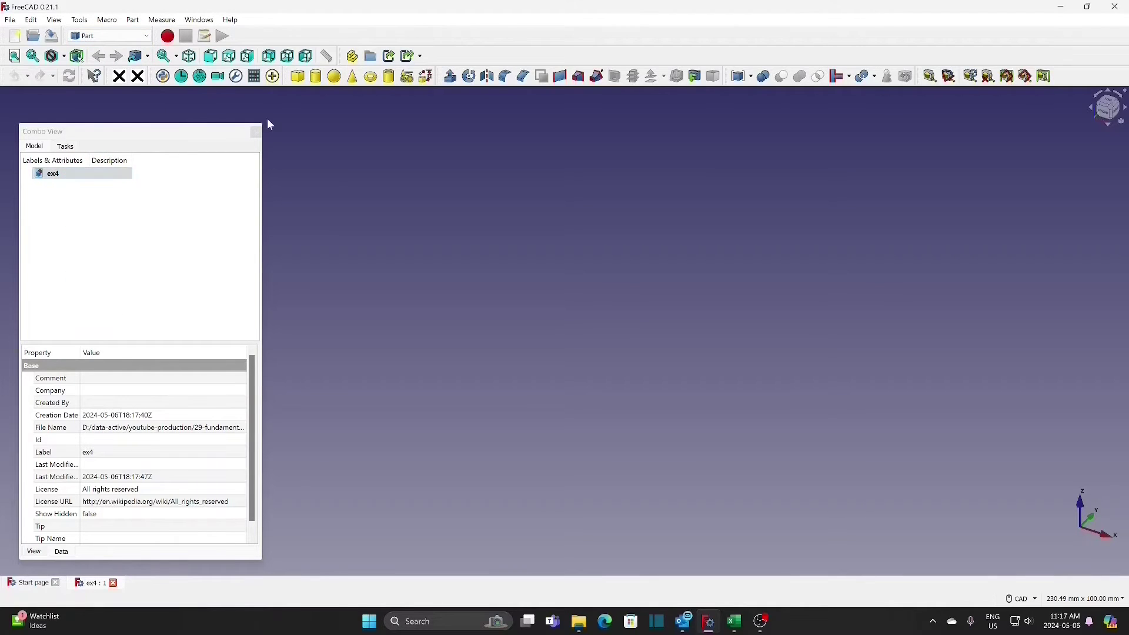
click(352, 56)
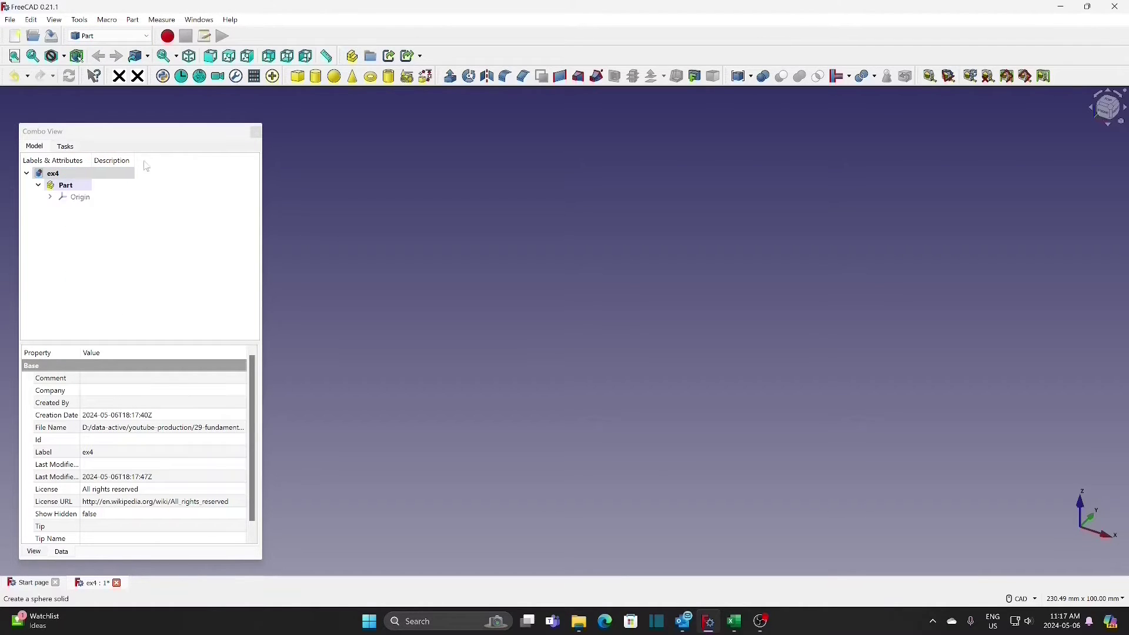
right_click(71, 192)
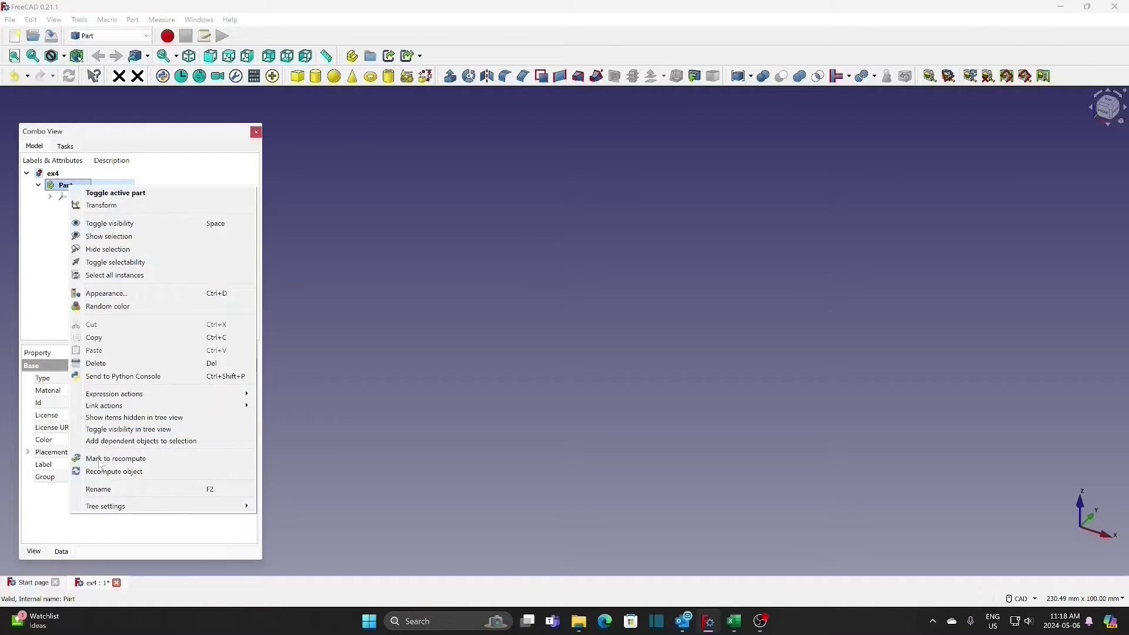
click(111, 489)
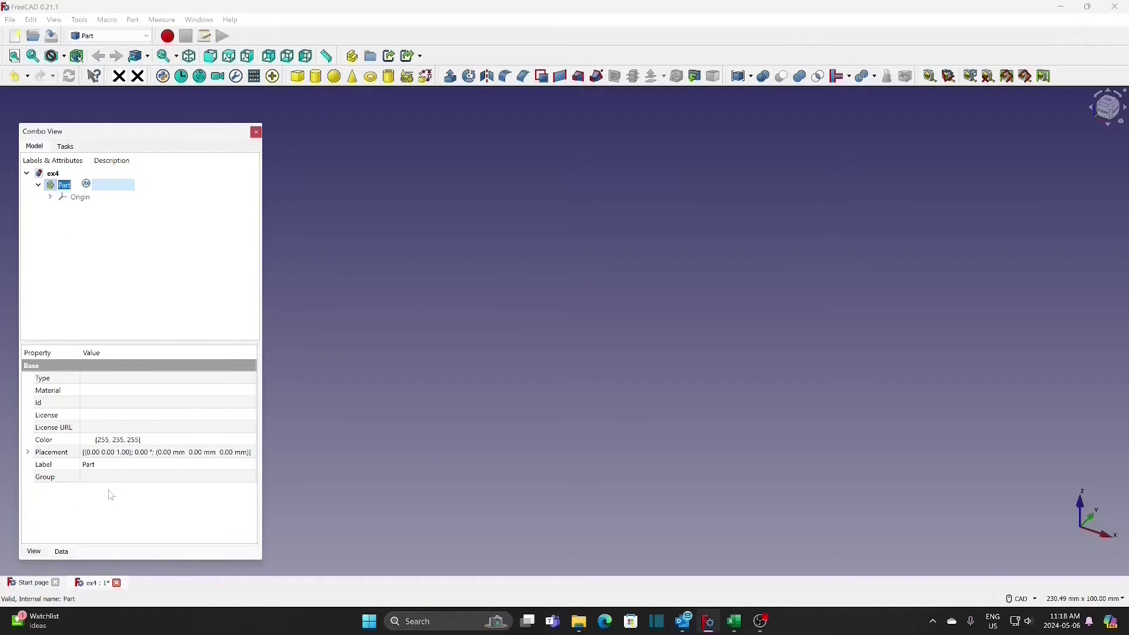
text(square)
key(Return)
- Add a cube to the square part and check its 10 mm dimensions
click(297, 77)
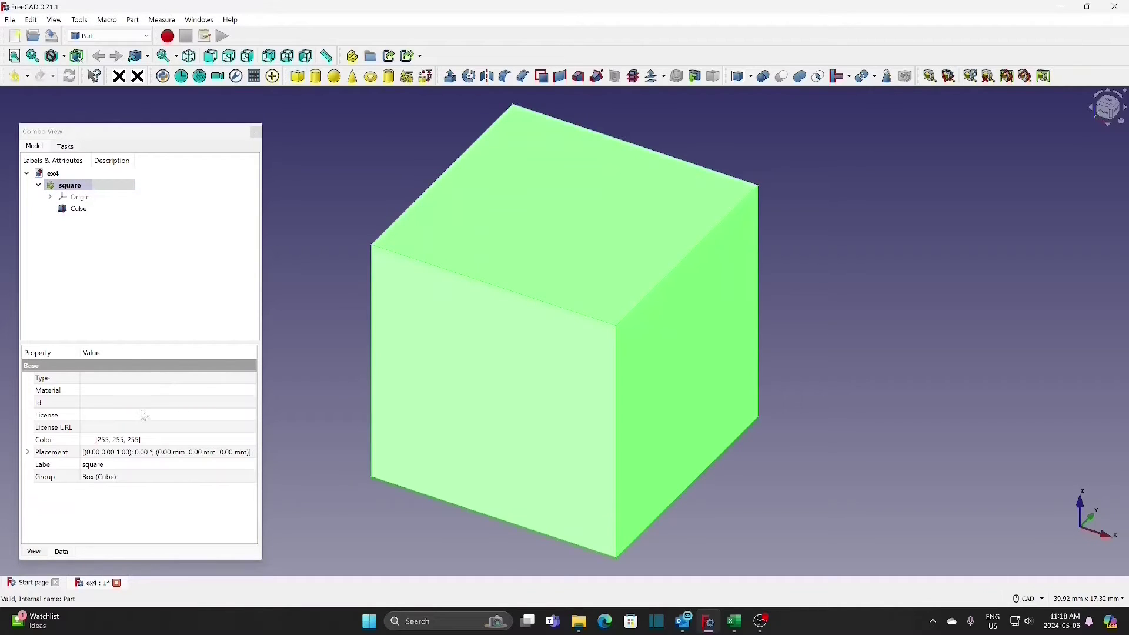
click(80, 209)
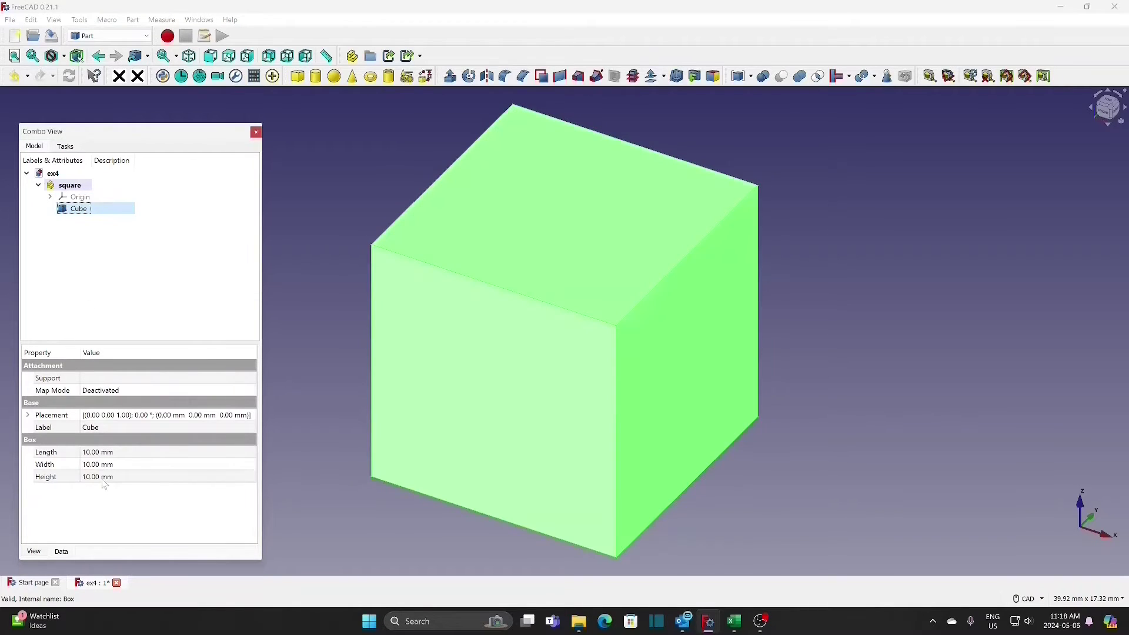
click(290, 235)
scroll(312, 236, down, 3)
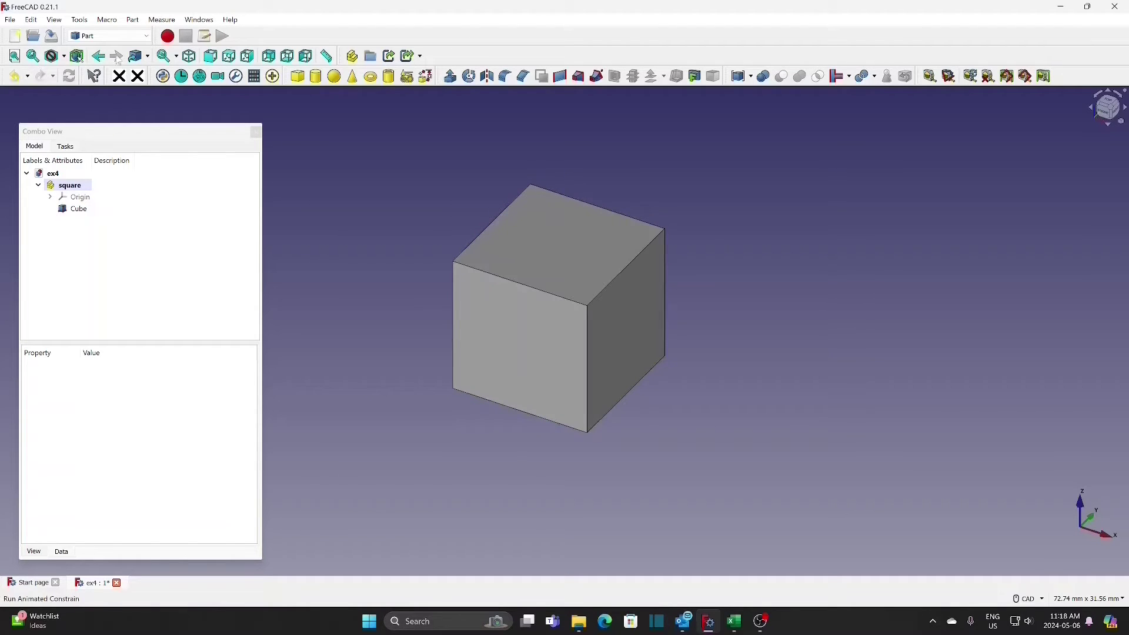
- Switch to Assembly 4 and create a new part named tube in ex4
click(109, 36)
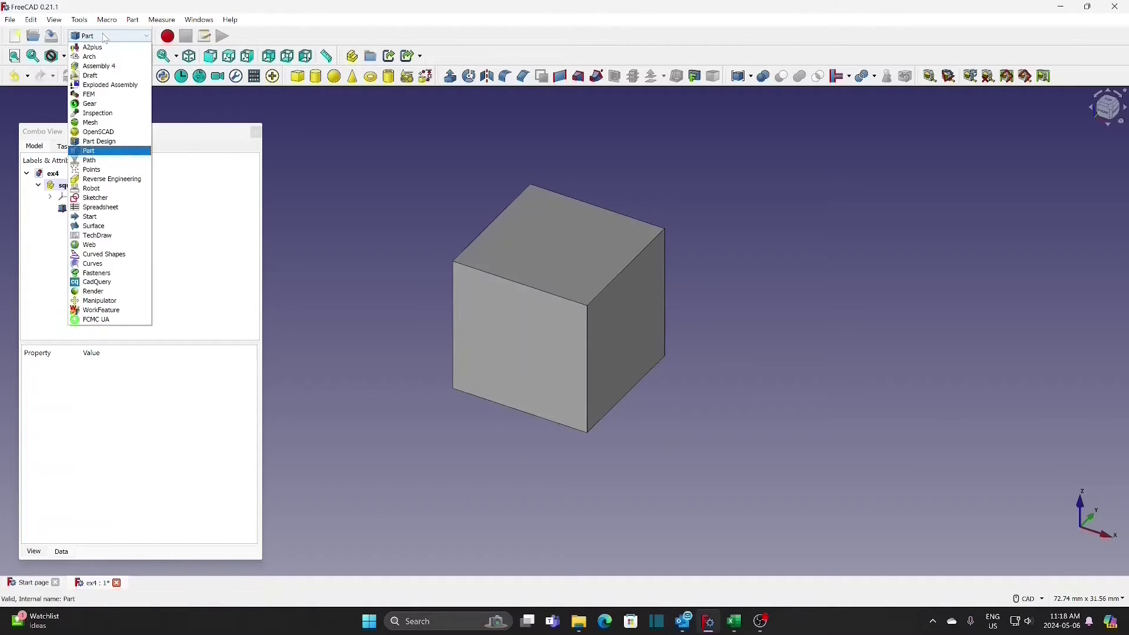
click(98, 66)
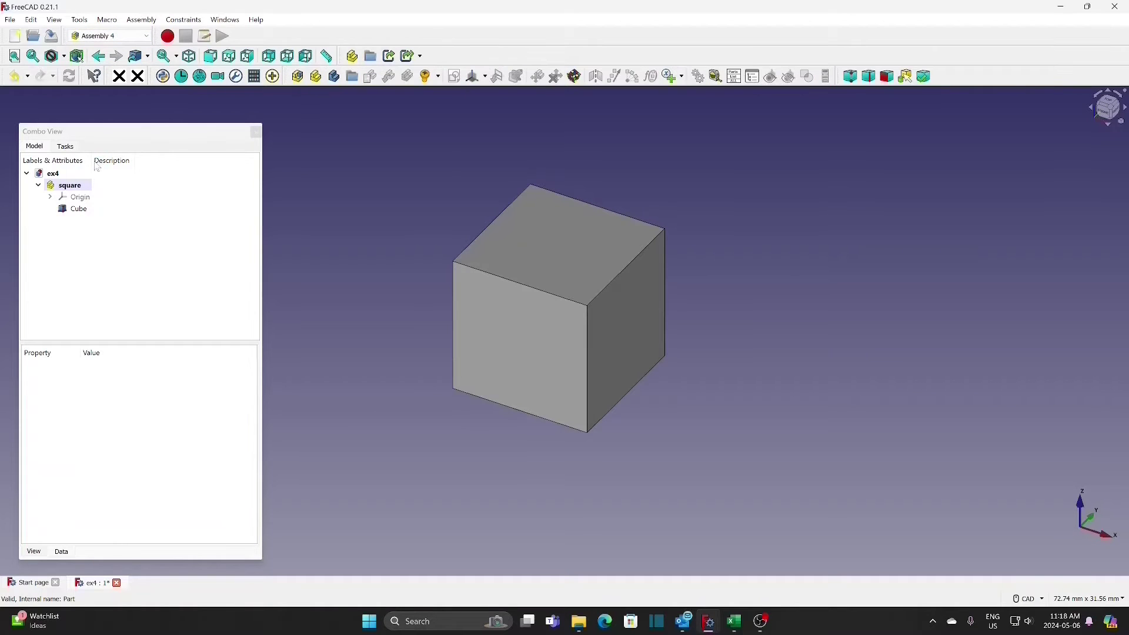
click(55, 174)
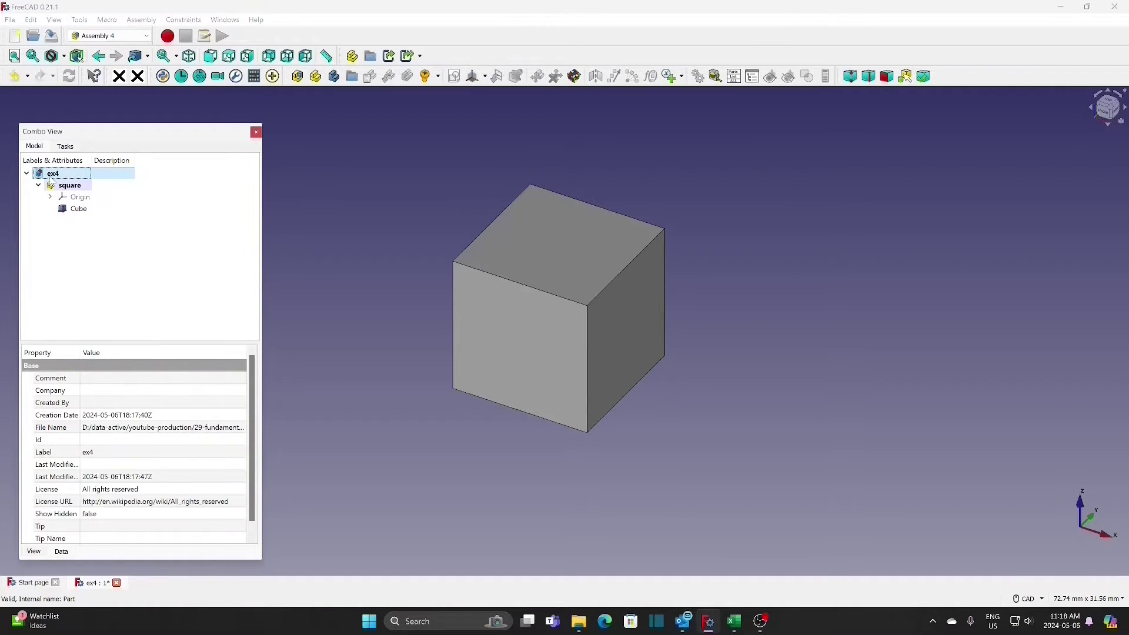
click(317, 77)
text(tube)
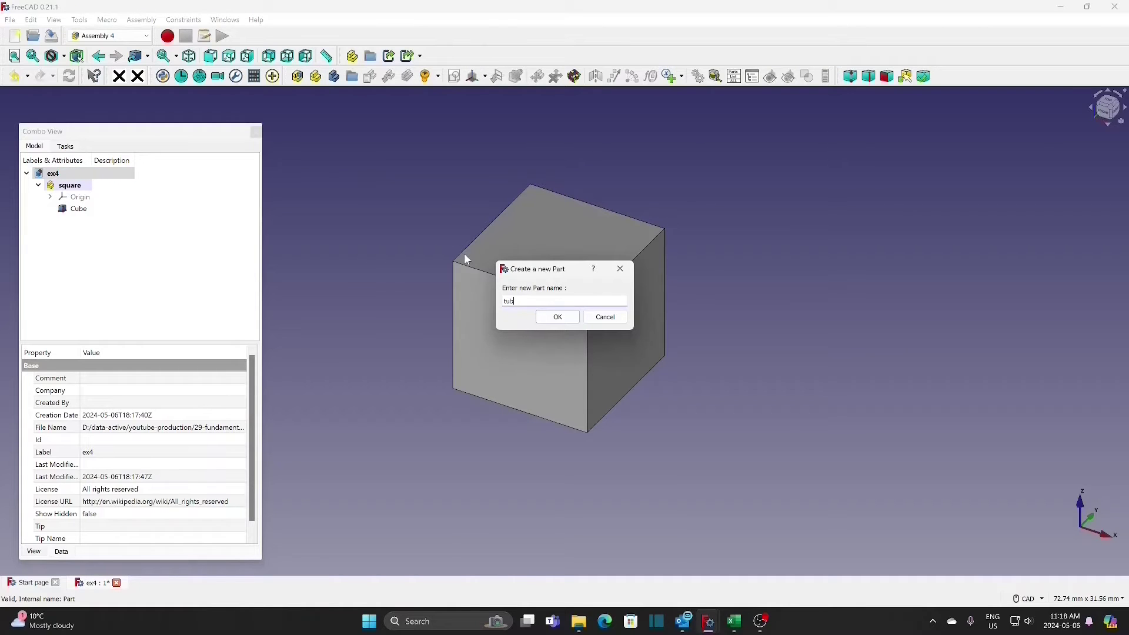
click(558, 317)
- Expand tube to reveal its origin and LCS_0, then select the tube part
click(39, 221)
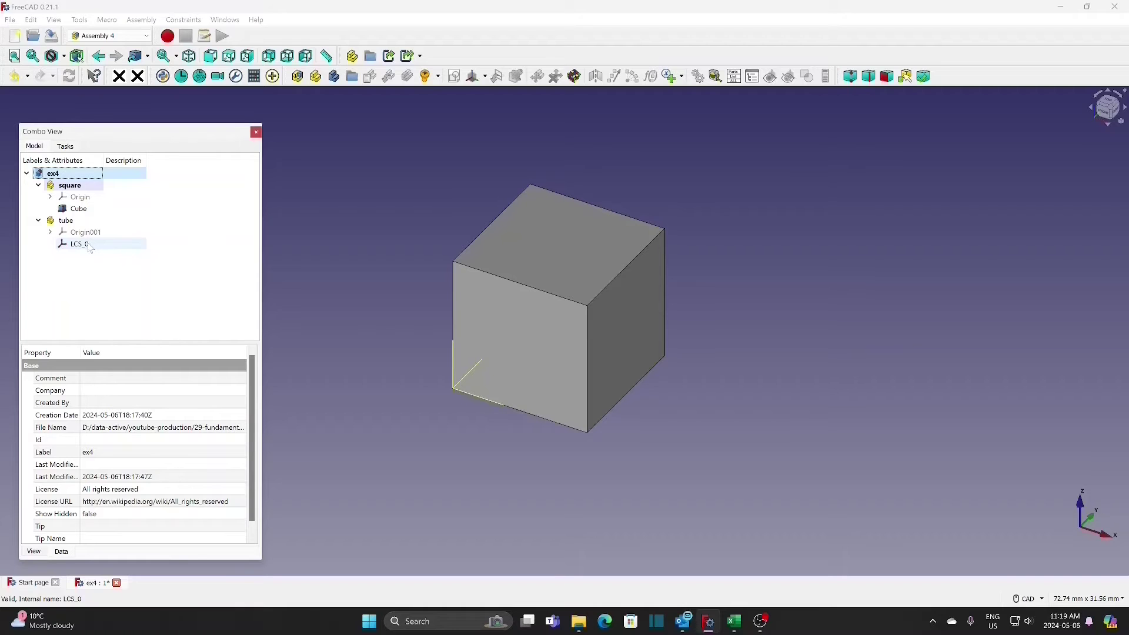
scroll(362, 269, down, 2)
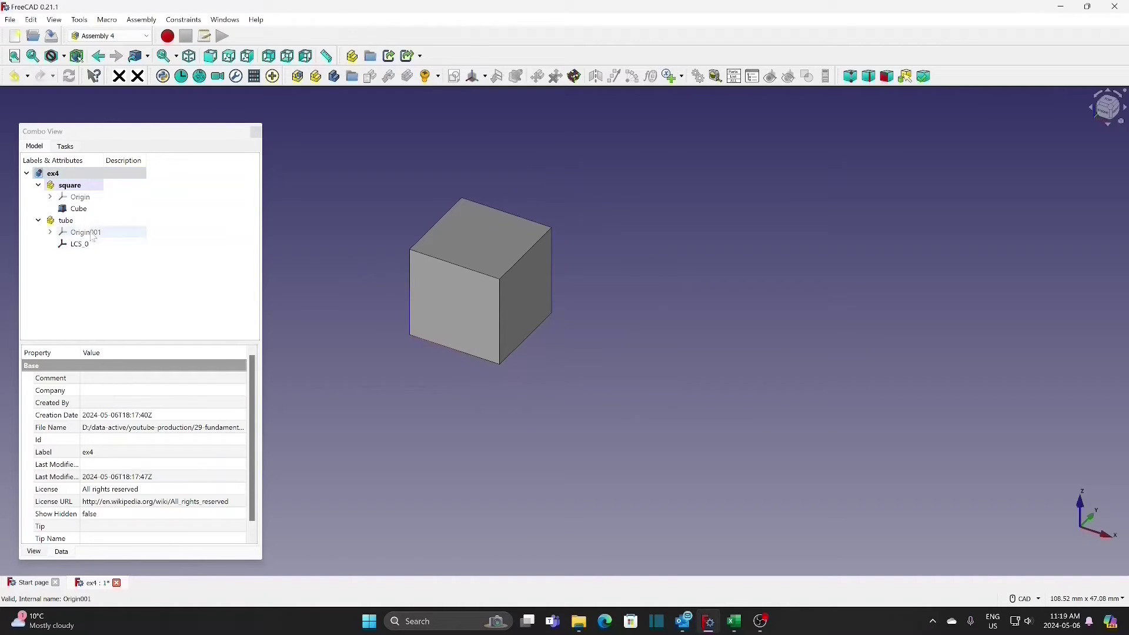
click(69, 223)
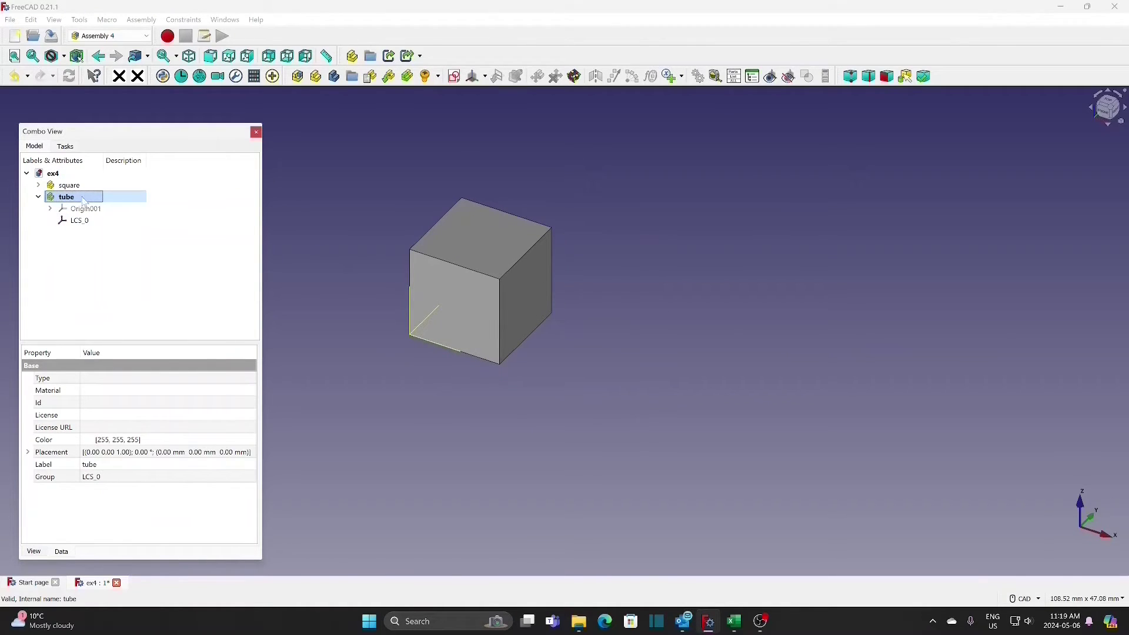
click(116, 38)
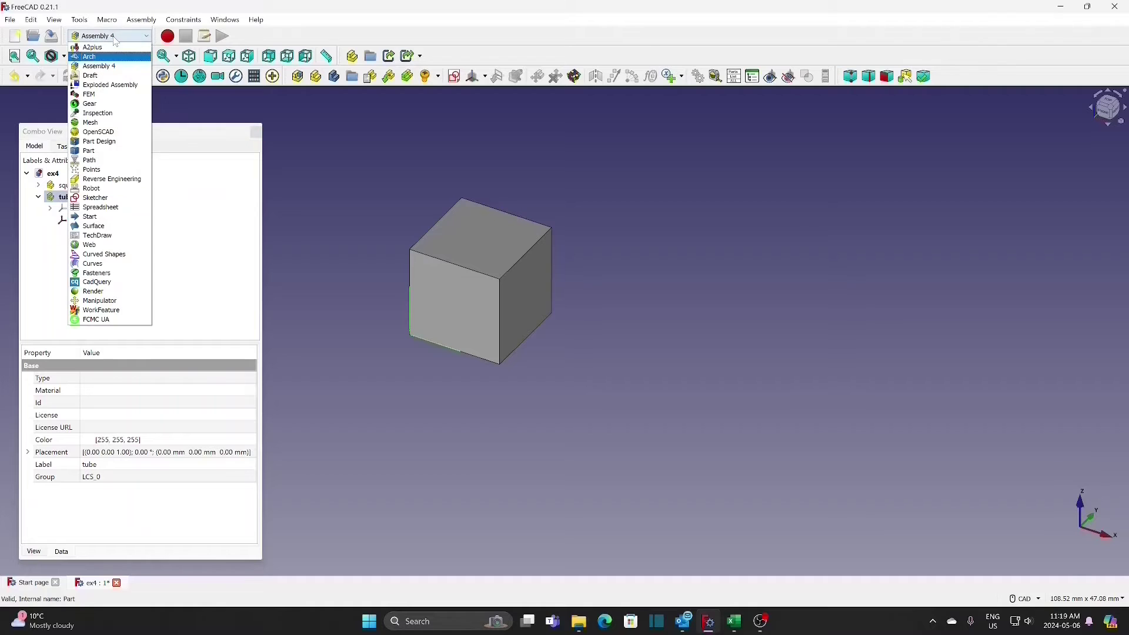
- In the Part workbench, add a Tube shape with default dimensions to the tube part
click(101, 151)
click(83, 199)
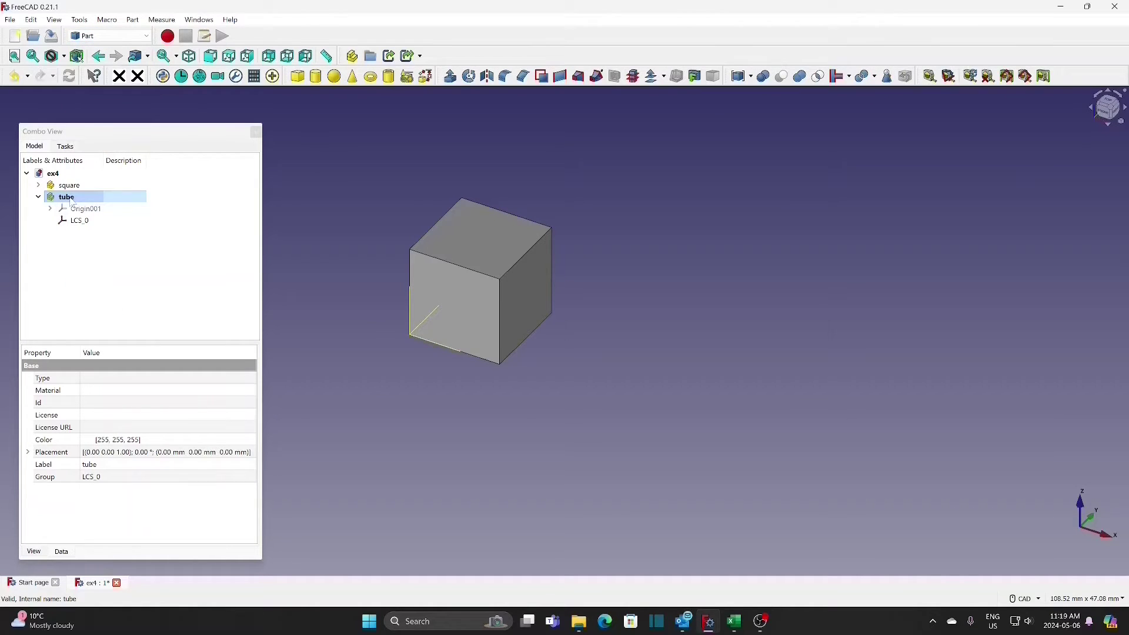
click(389, 76)
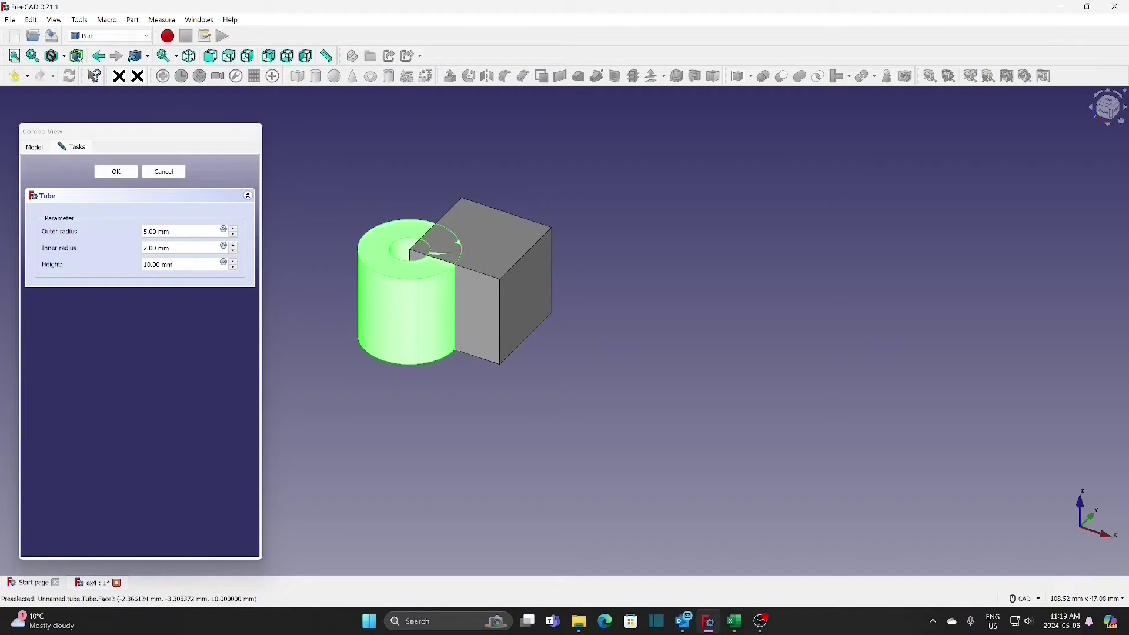
click(117, 172)
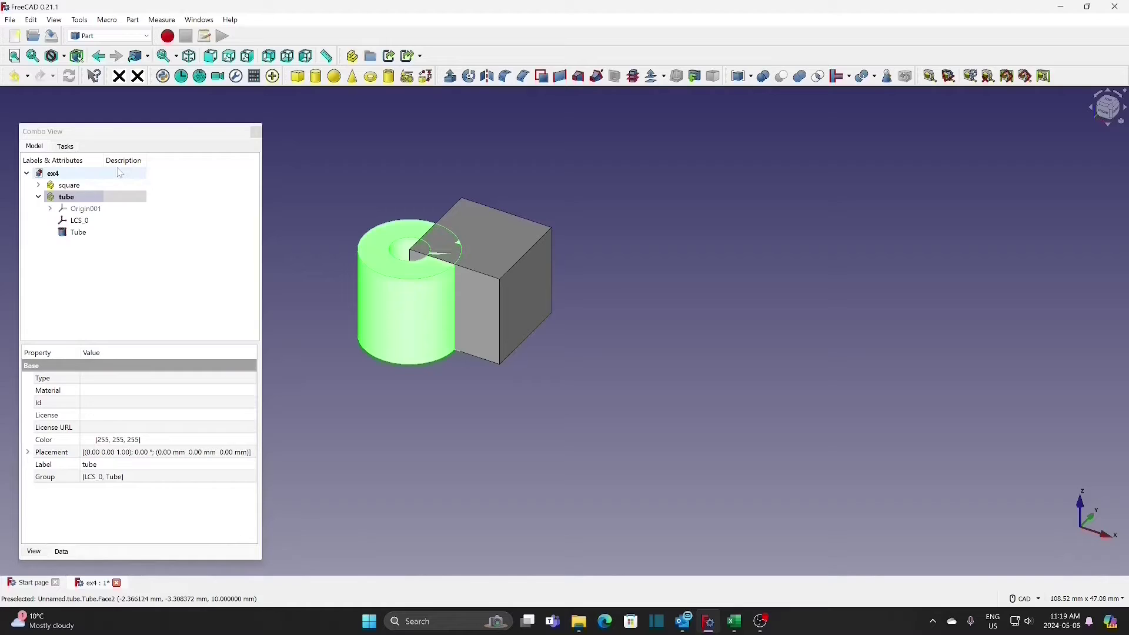
click(78, 198)
- Transform the tube part 32 mm along X and 5 mm up along Z
right_click(76, 201)
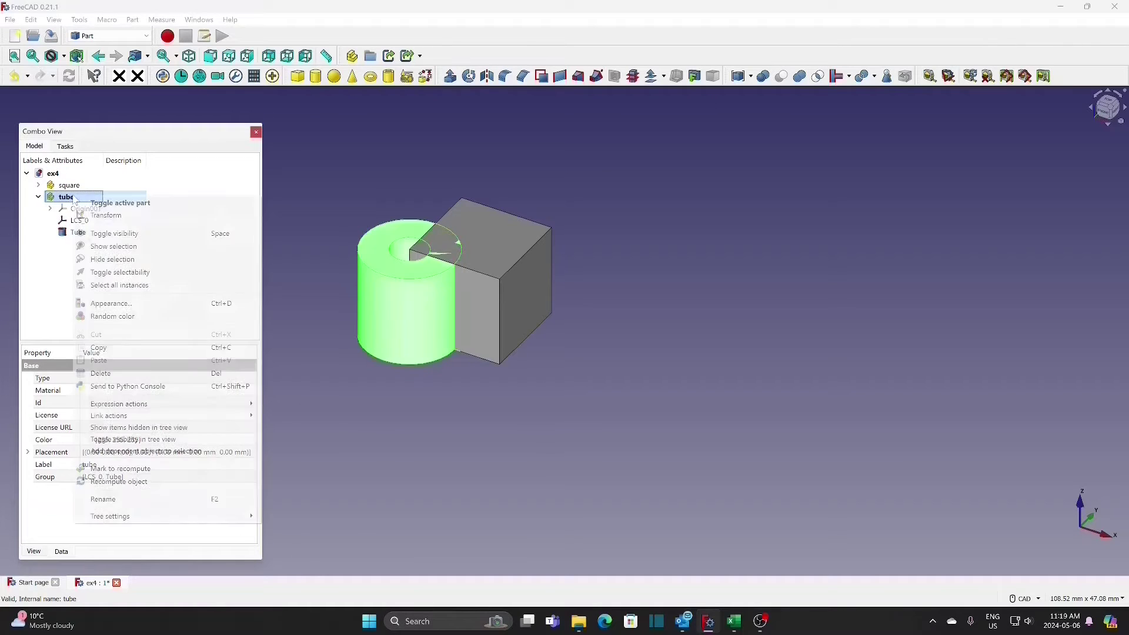
click(94, 214)
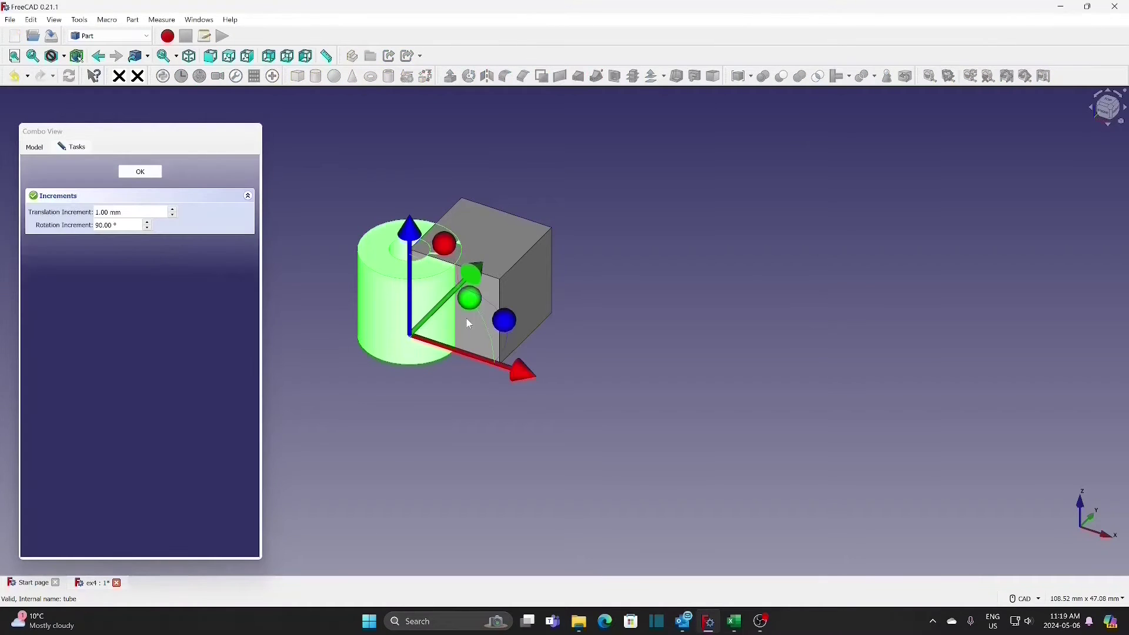
drag(529, 377, 795, 363)
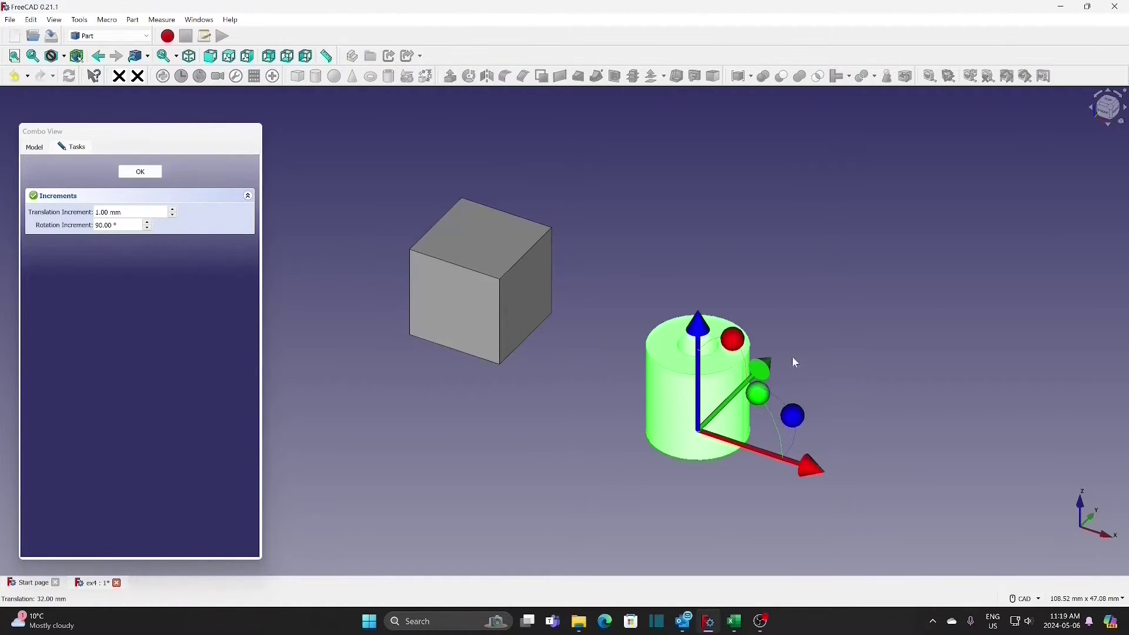
drag(699, 342, 699, 298)
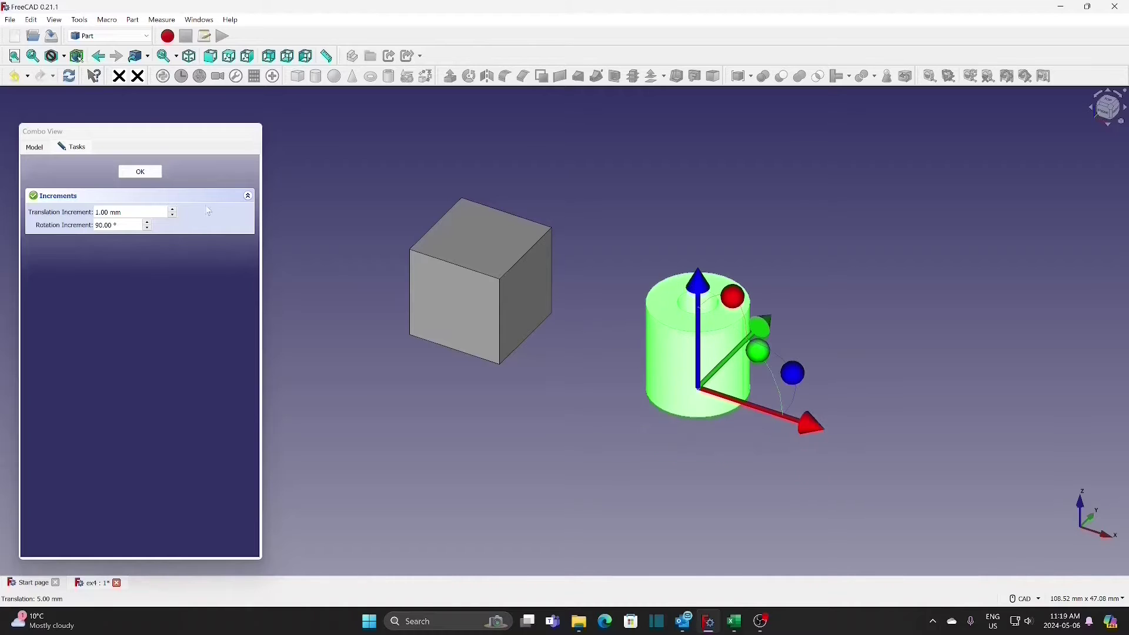
click(141, 172)
click(607, 415)
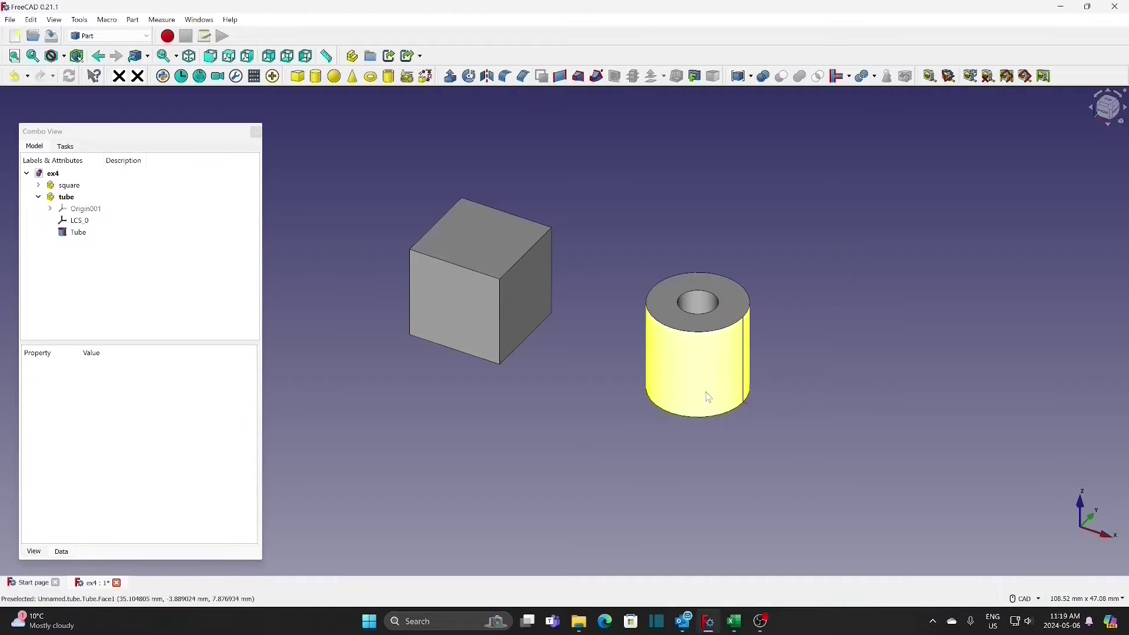
- Show the tube's LCS_0 in the 3D view and orbit so the cube sits left
middle_drag(706, 449, 706, 358)
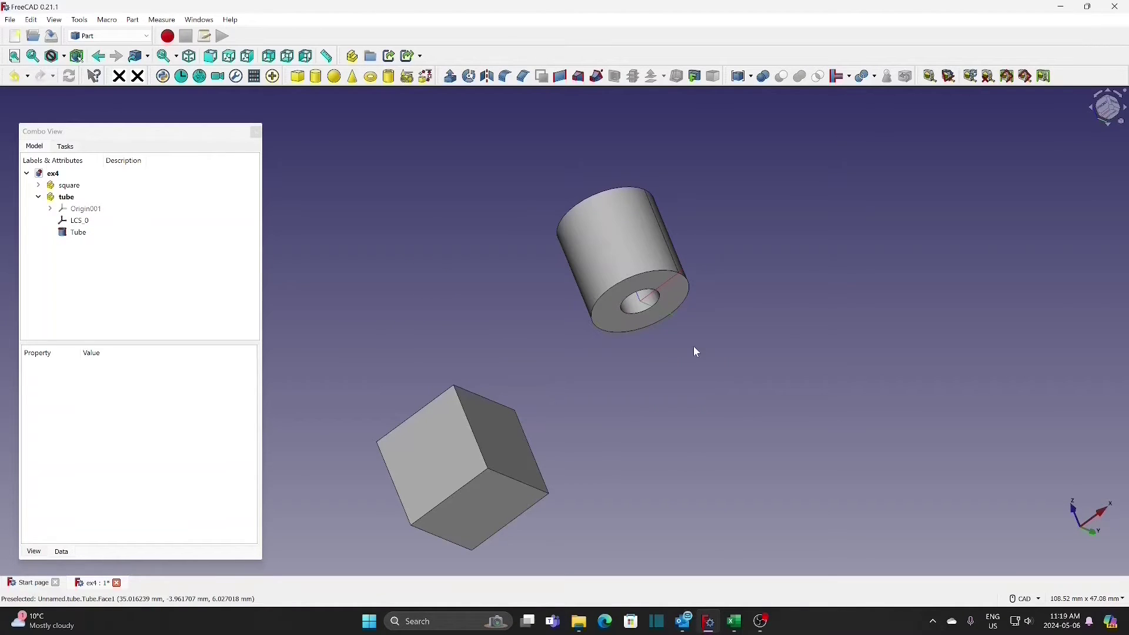
click(83, 222)
key(space)
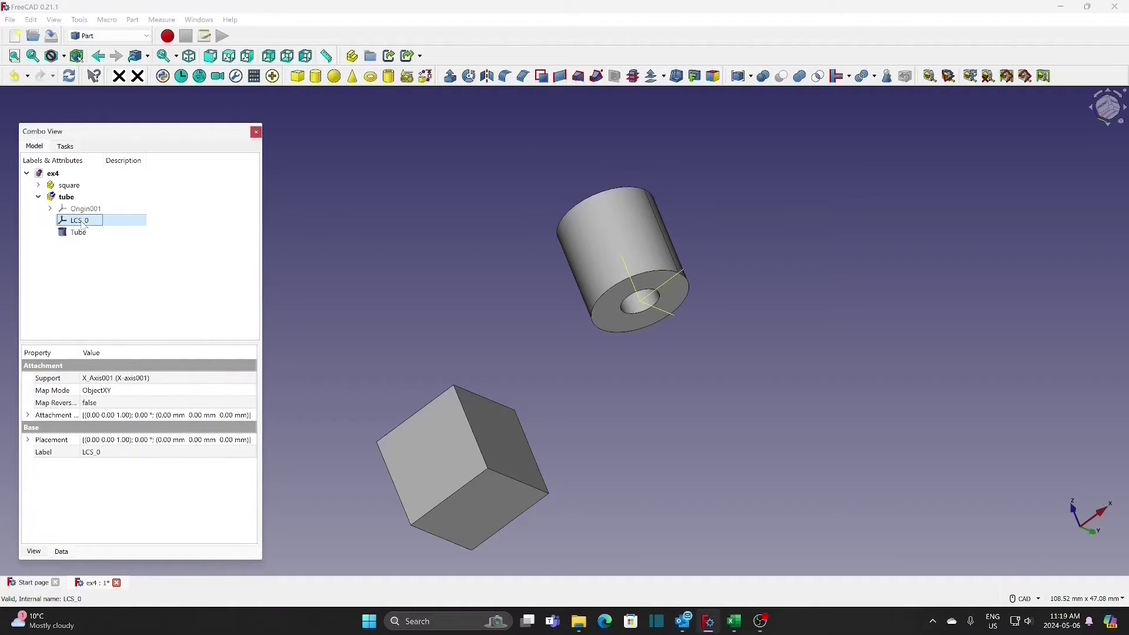
click(528, 307)
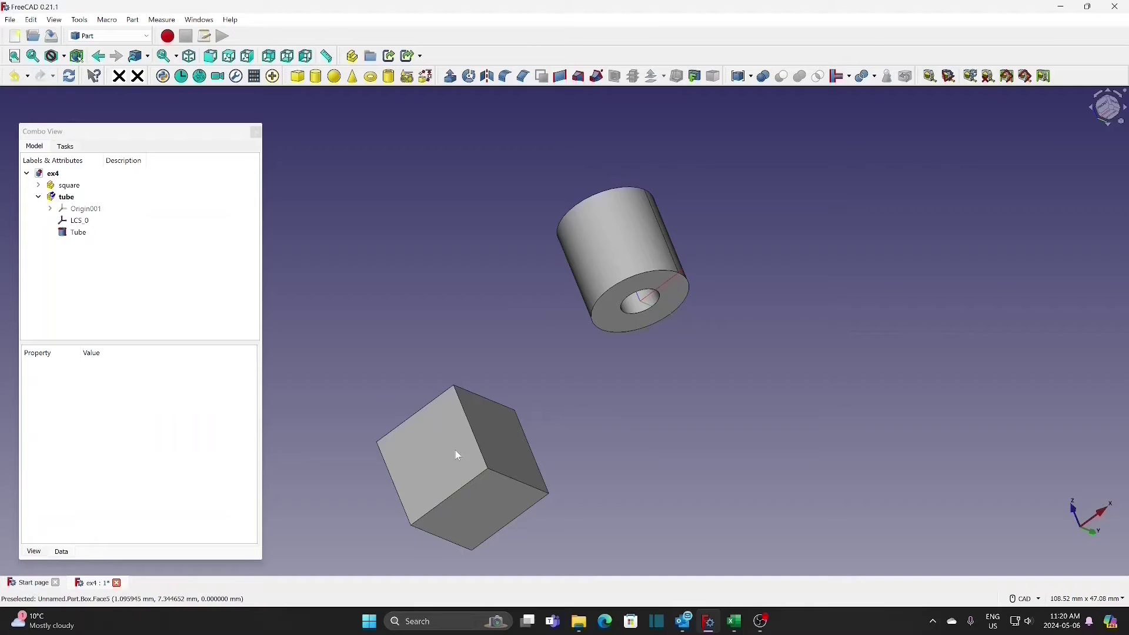
scroll(512, 223, down, 4)
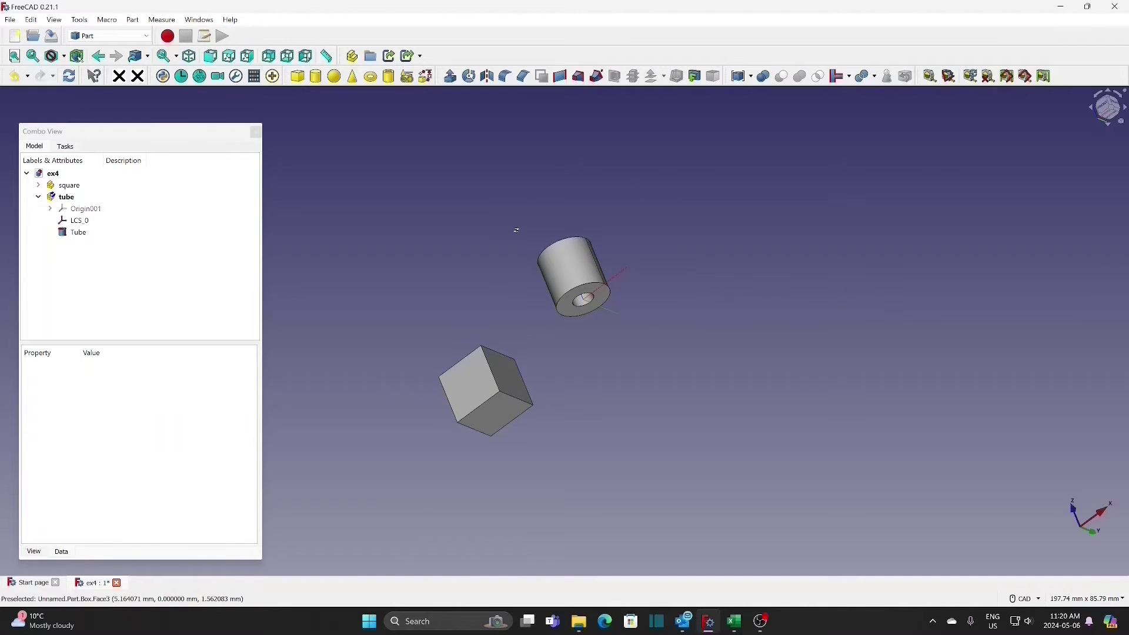
middle_drag(517, 231, 686, 351)
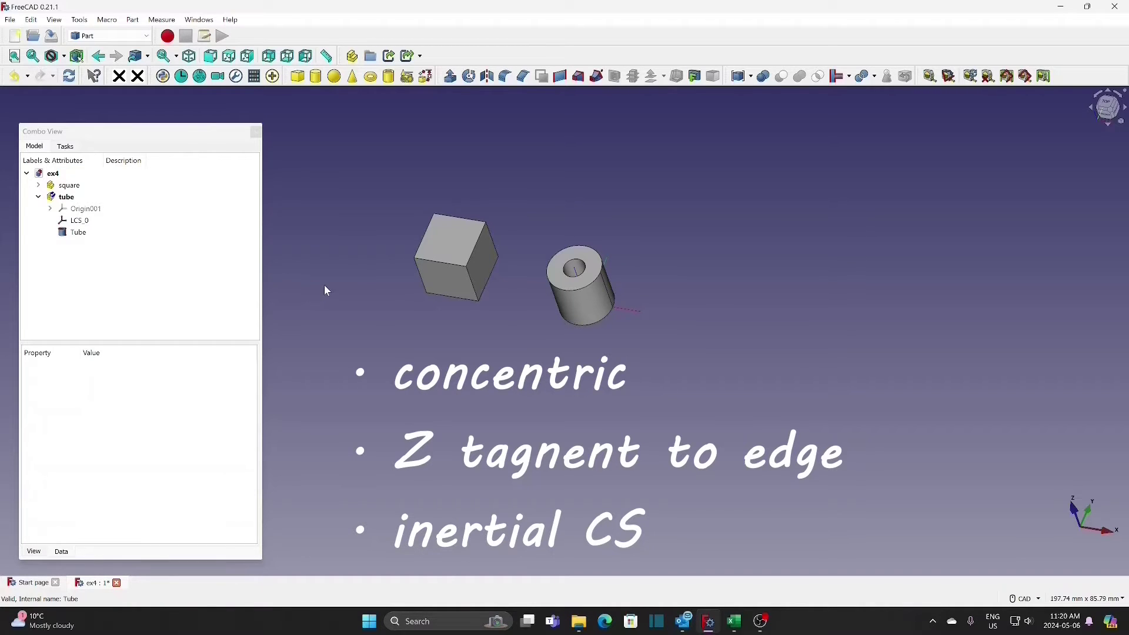
scroll(629, 324, up, 2)
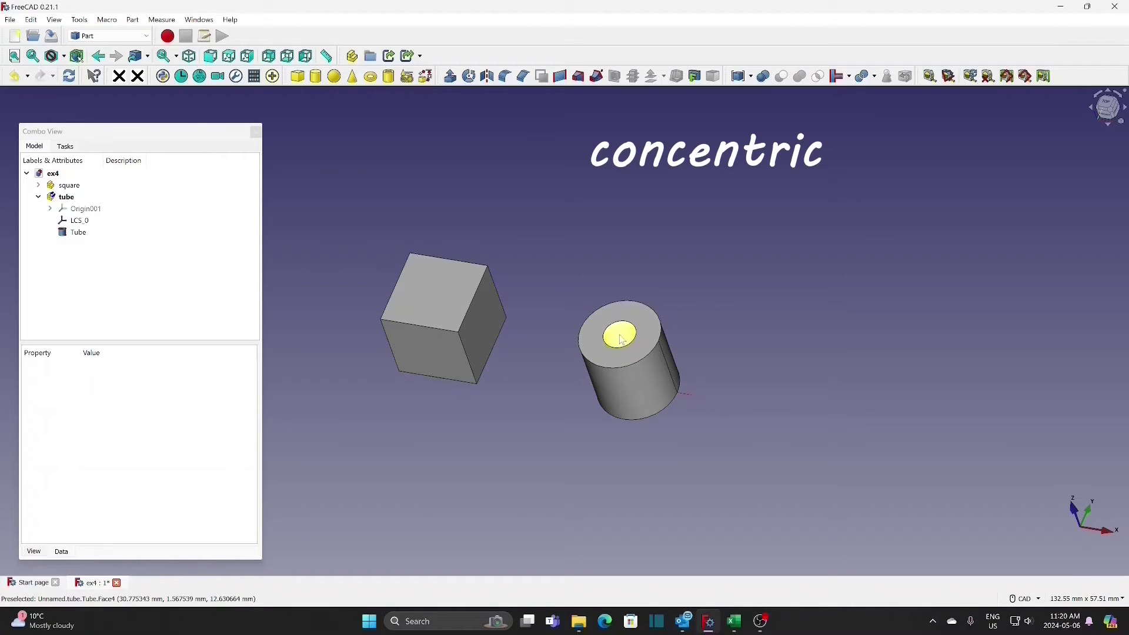
- Create a new LCS named tube-1 in the tube part from Assembly 4
click(88, 197)
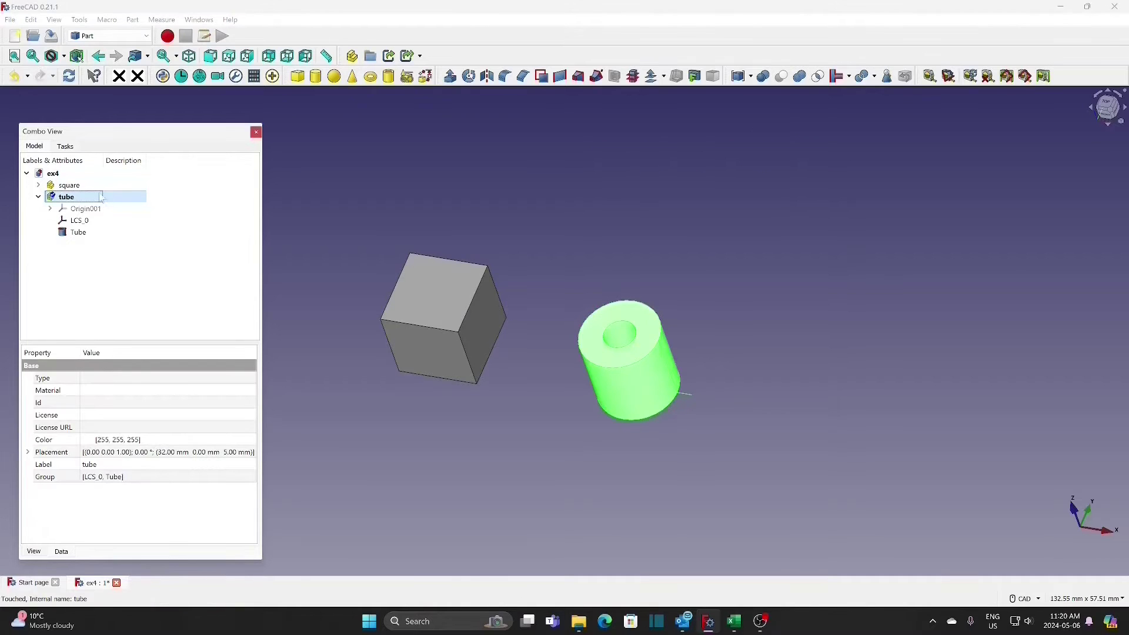
click(123, 37)
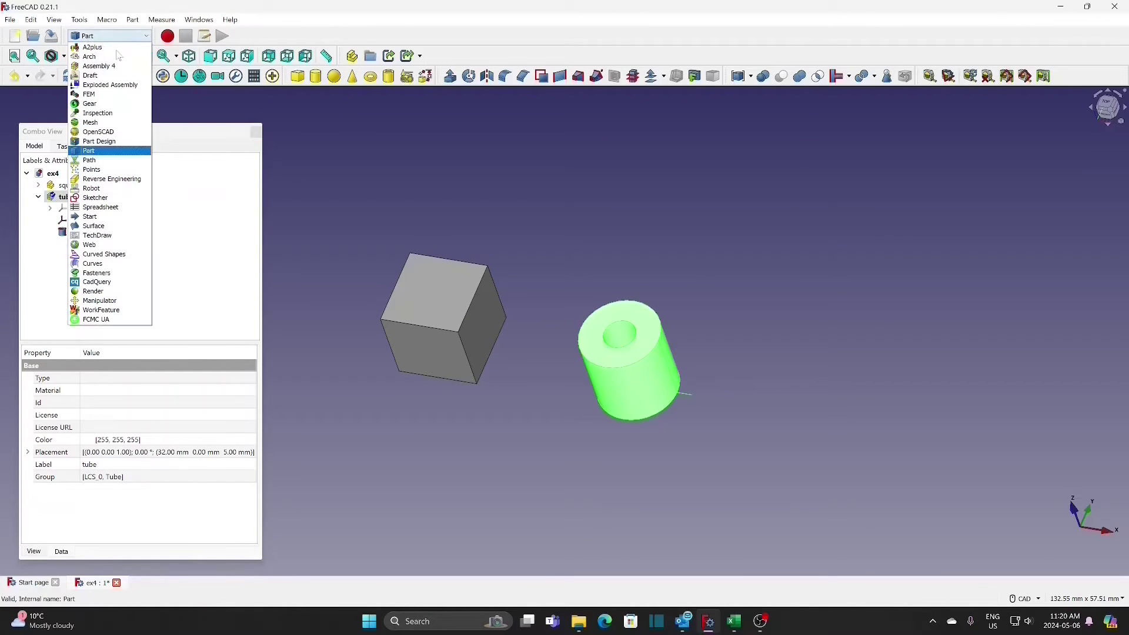
click(109, 67)
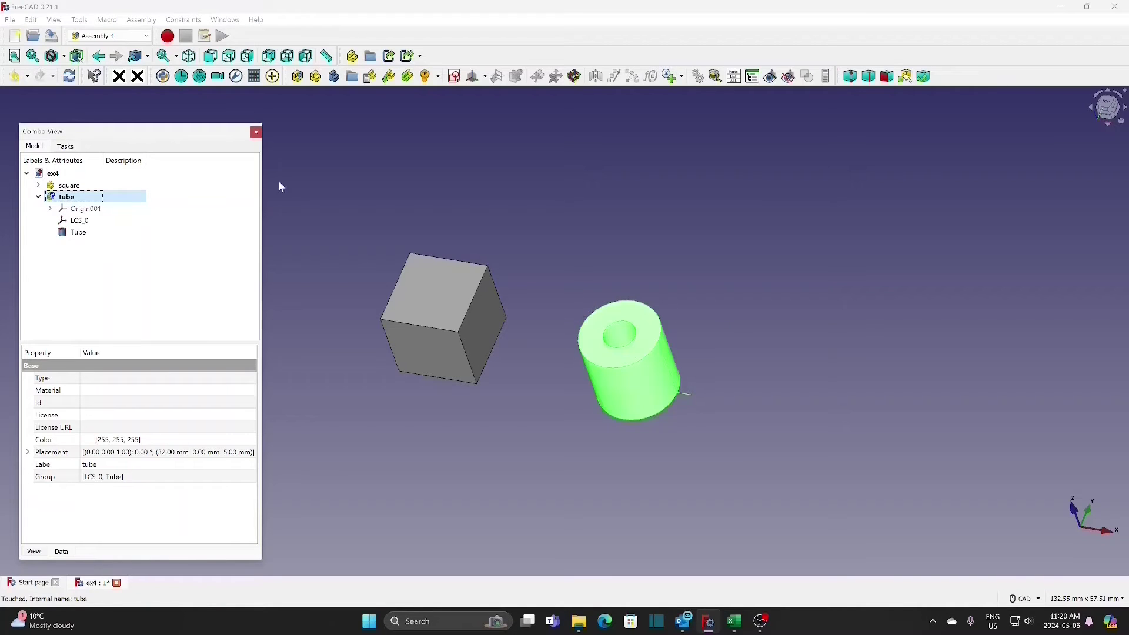
click(475, 78)
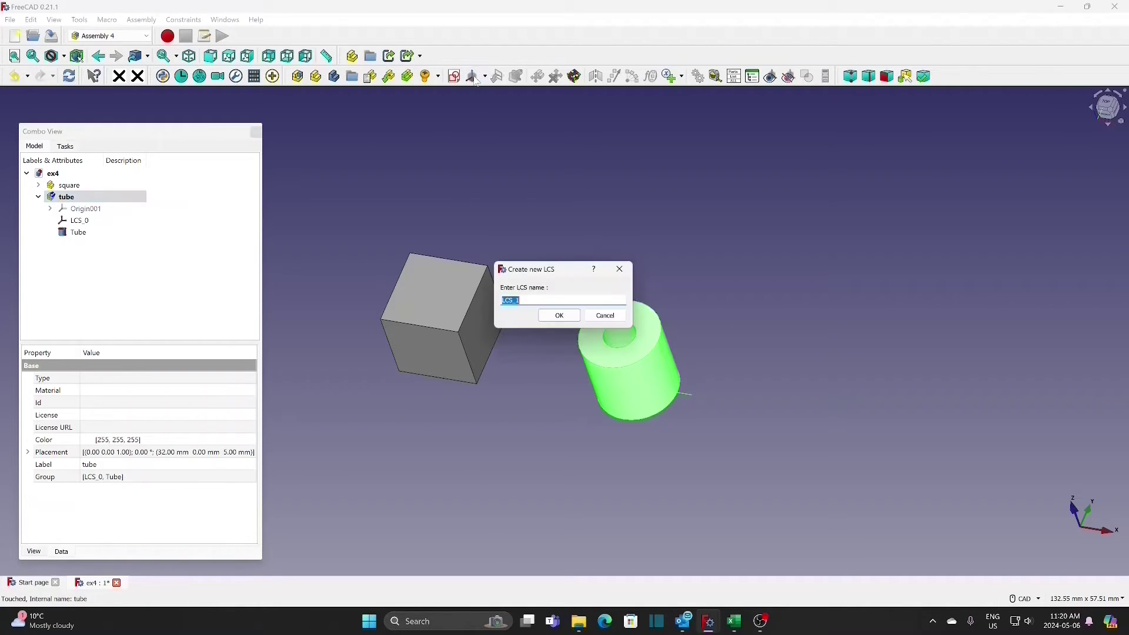
text(tube-1)
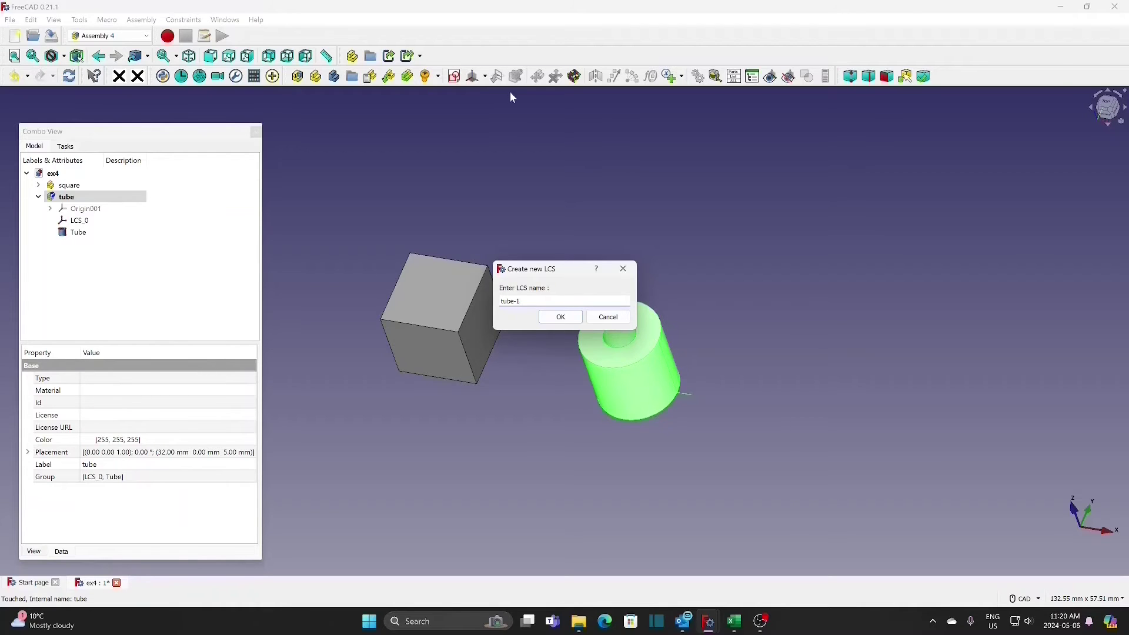
click(556, 318)
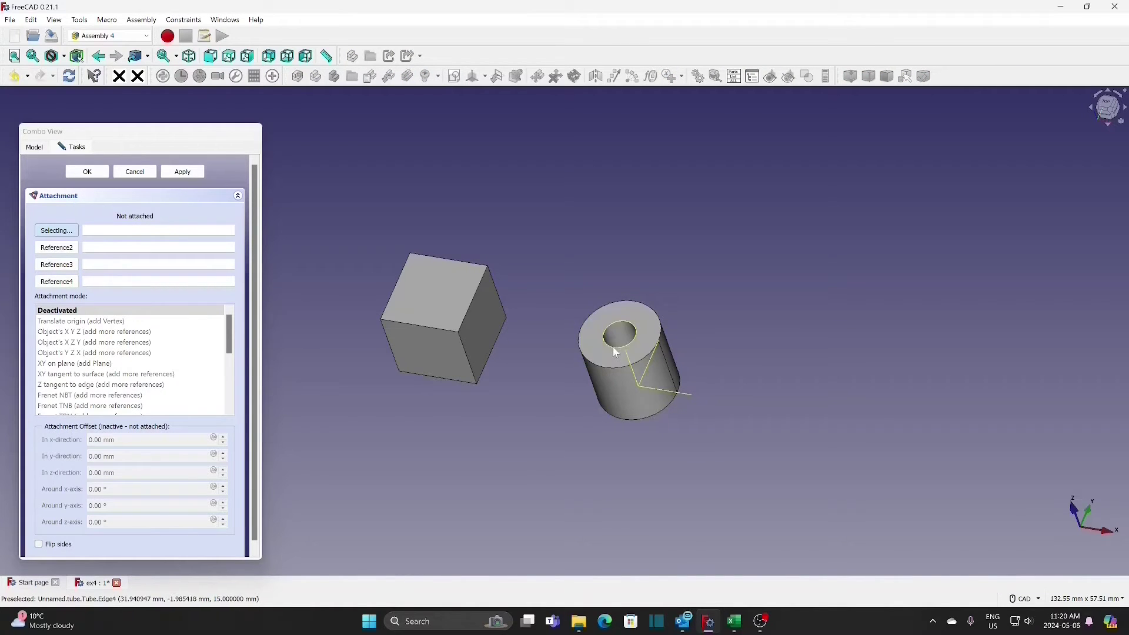
- Attach tube-1 in Concentric mode to the tube's inner circular edge
click(615, 351)
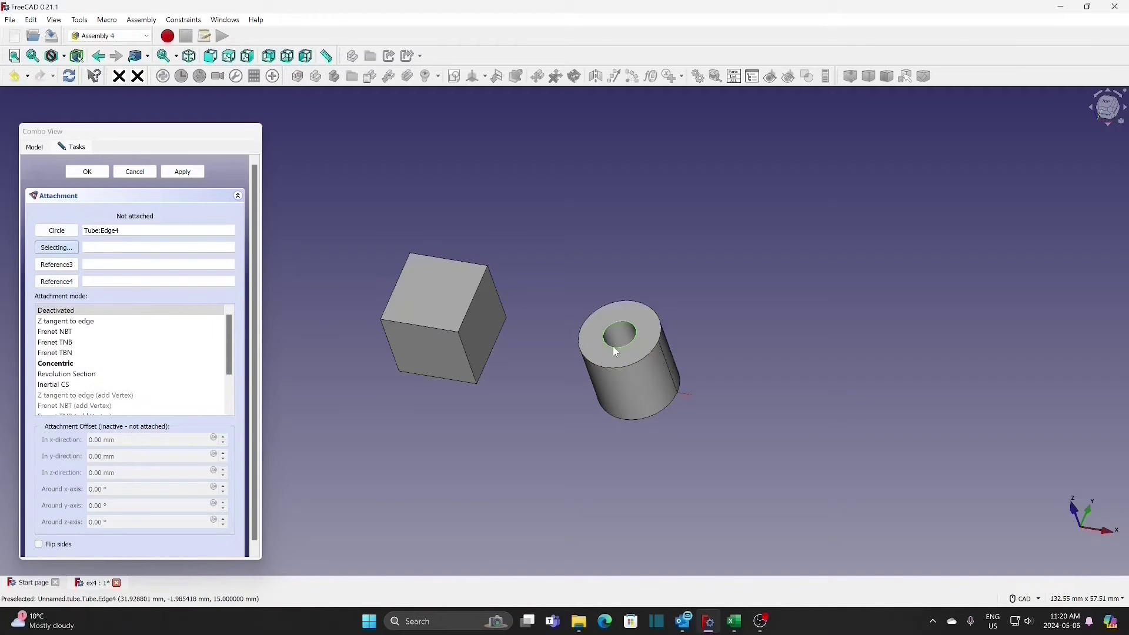
click(78, 364)
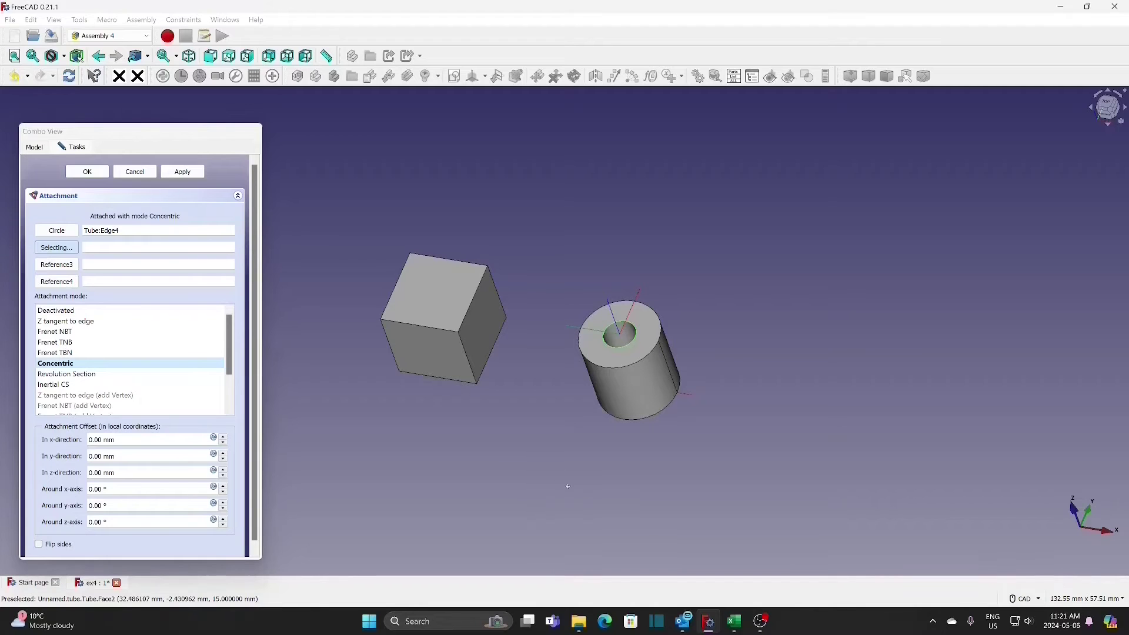
middle_drag(568, 490, 532, 403)
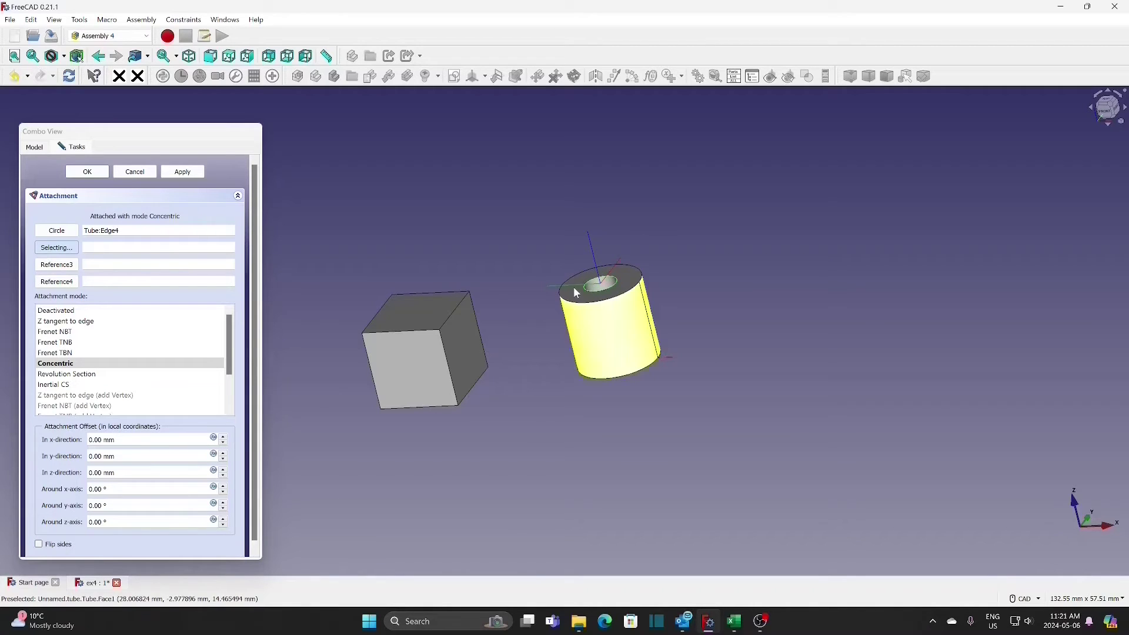
- Try x offsets up to 8 mm, return x to 0, and set the z offset to 3 mm
click(223, 437)
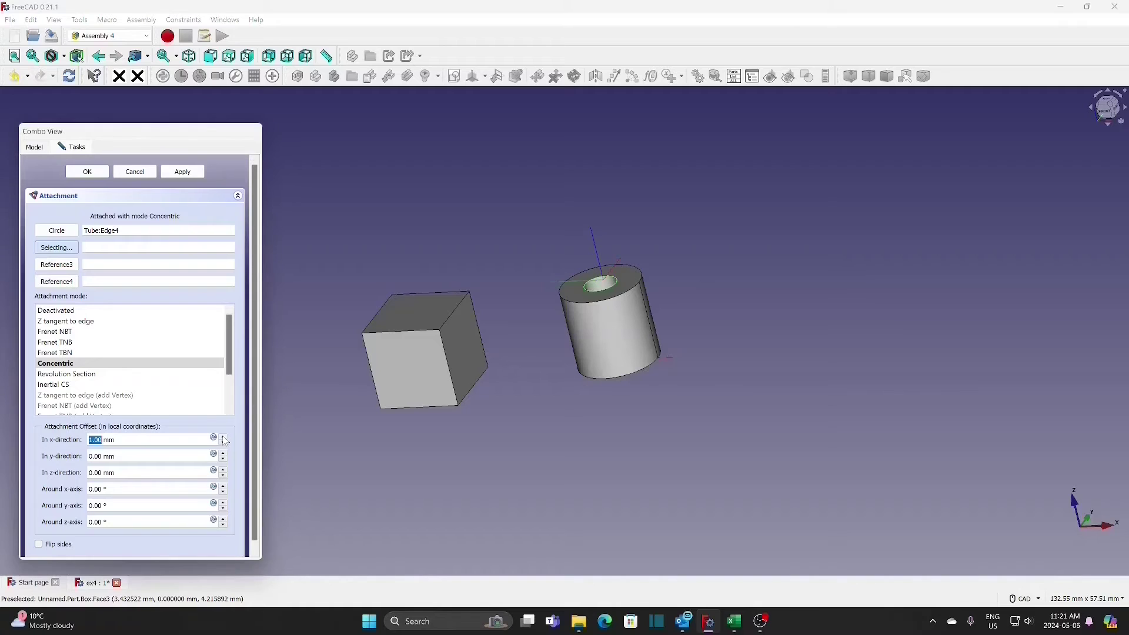
click(224, 437)
click(224, 439)
click(225, 439)
click(224, 439)
click(224, 439)
click(224, 439)
click(224, 439)
click(224, 444)
click(224, 444)
click(224, 444)
click(224, 445)
click(224, 445)
click(224, 445)
click(224, 443)
click(223, 443)
click(224, 468)
click(224, 469)
click(224, 469)
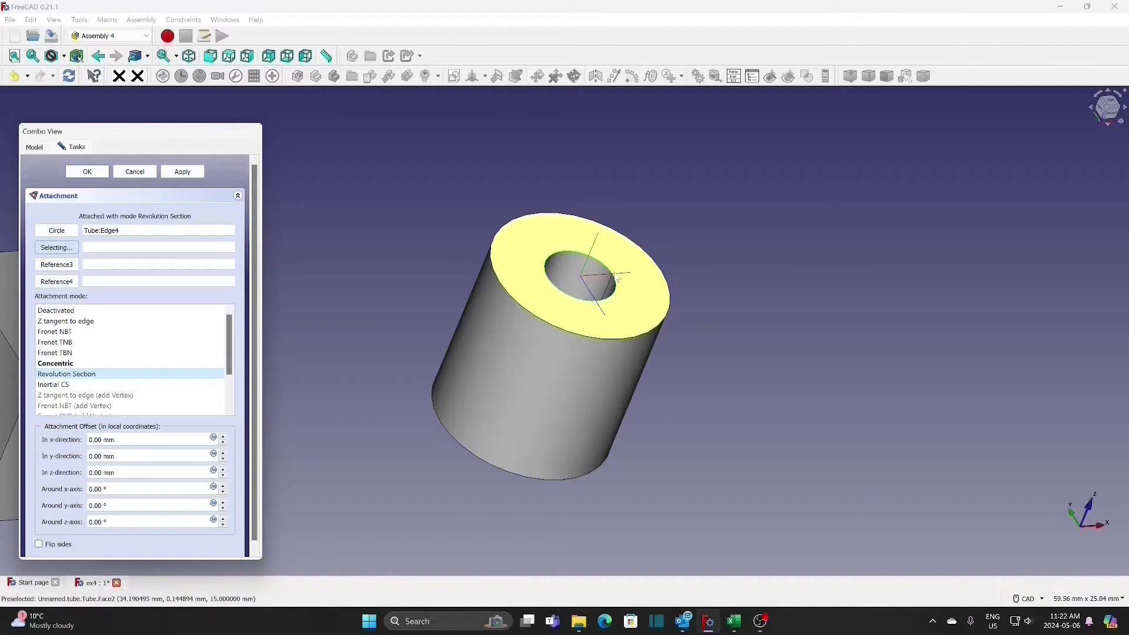
- Try Inertial CS and Revolution Section attachment modes, then settle back on Concentric
click(74, 385)
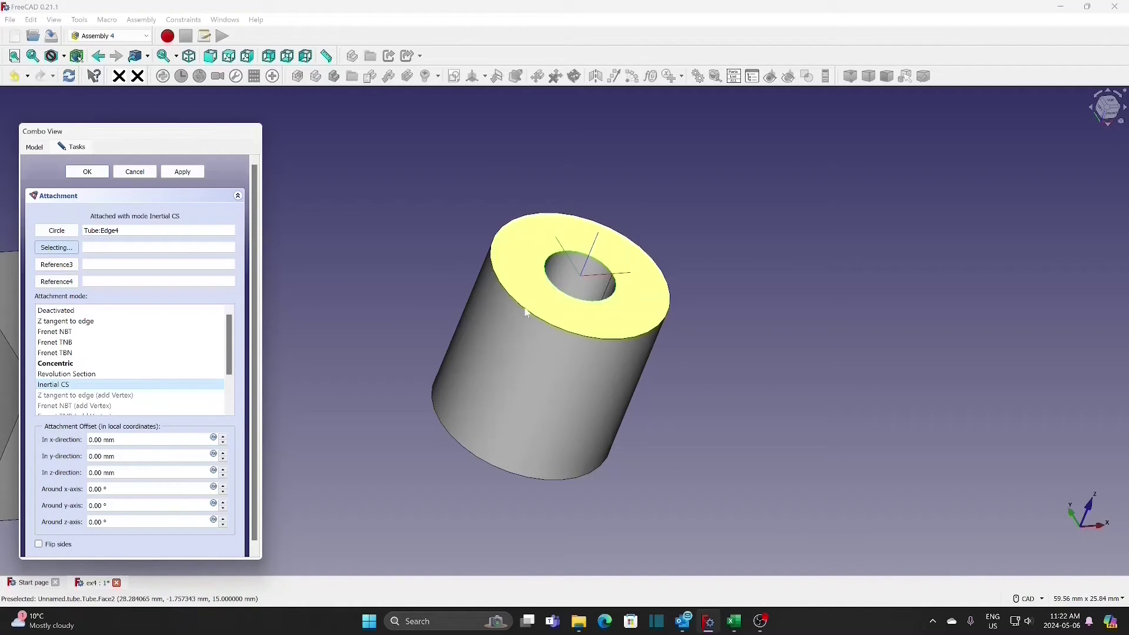
click(85, 374)
click(82, 386)
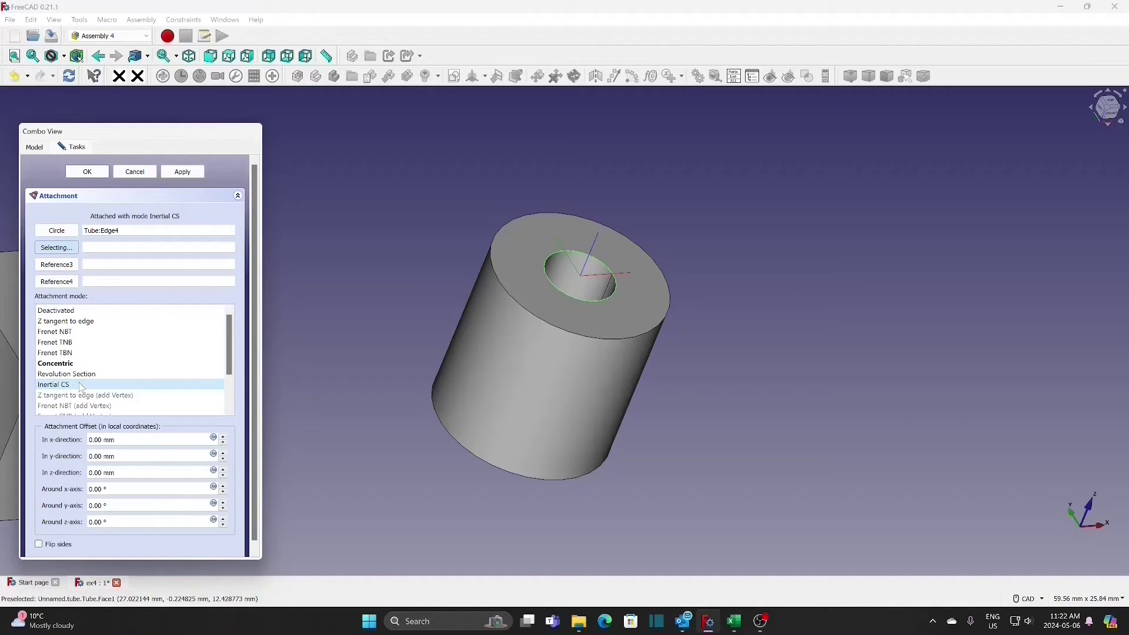
click(76, 364)
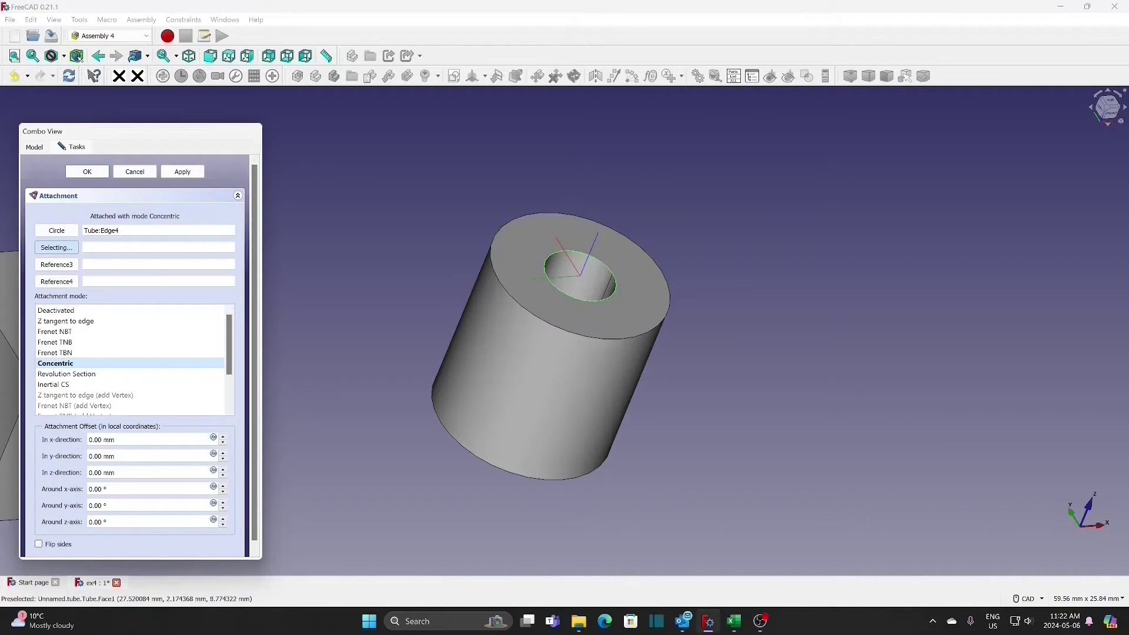
- Leave the x, y and z rotation offsets at 0.00° and confirm tube-1's attachment
click(224, 487)
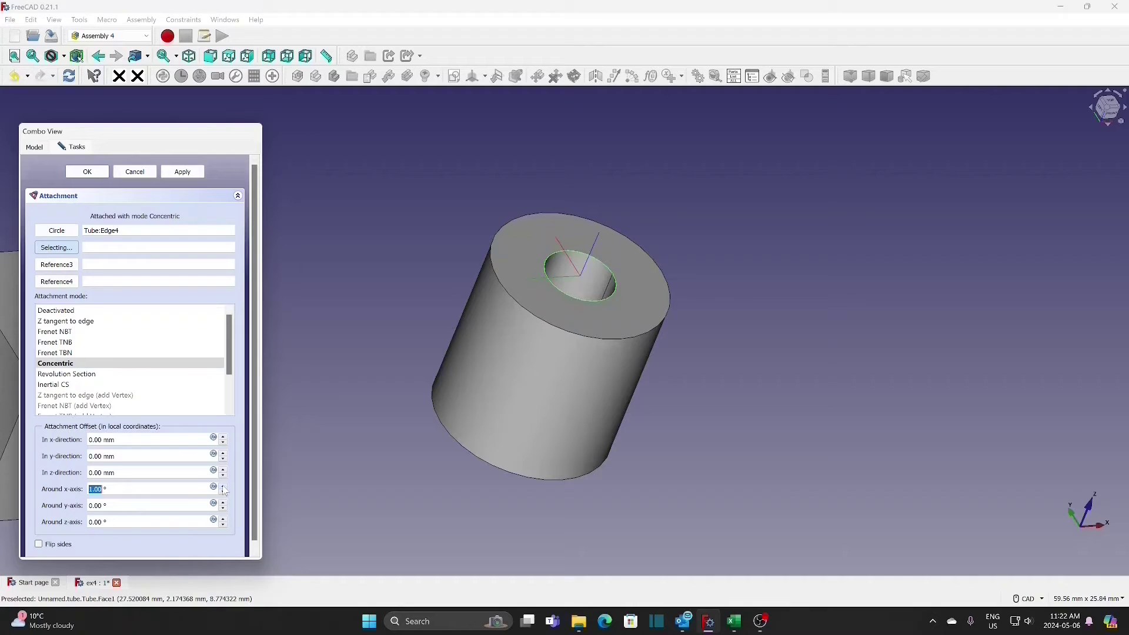
scroll(225, 491, up, 5)
scroll(225, 496, down, 3)
scroll(225, 506, up, 3)
scroll(225, 507, up, 1)
scroll(225, 507, up, 2)
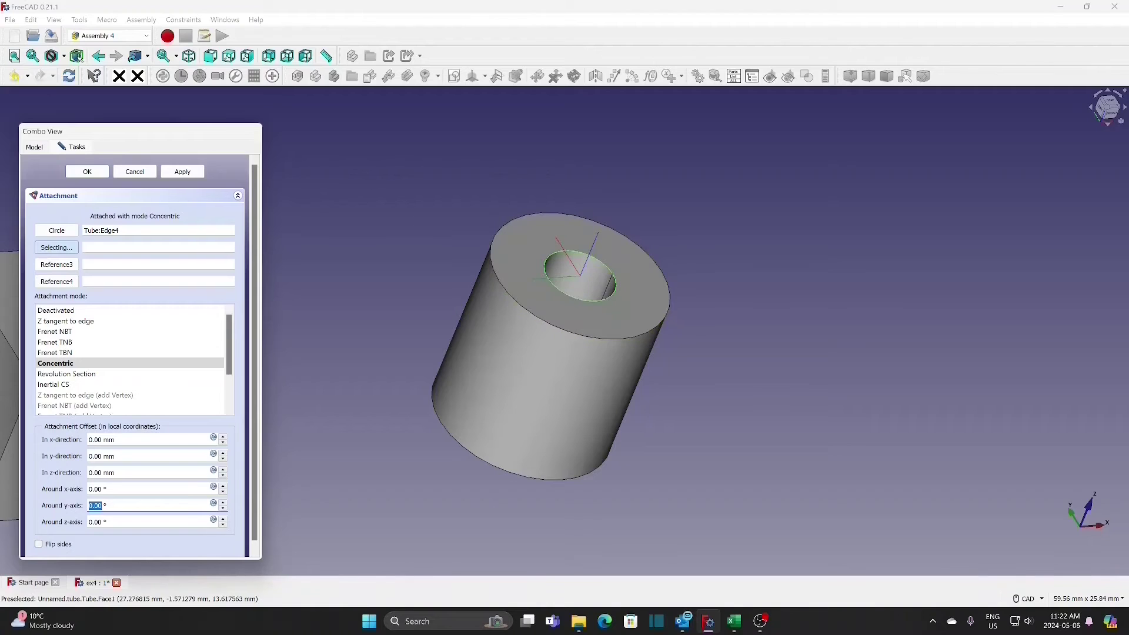
scroll(223, 520, up, 4)
scroll(224, 523, up, 3)
scroll(226, 528, down, 1)
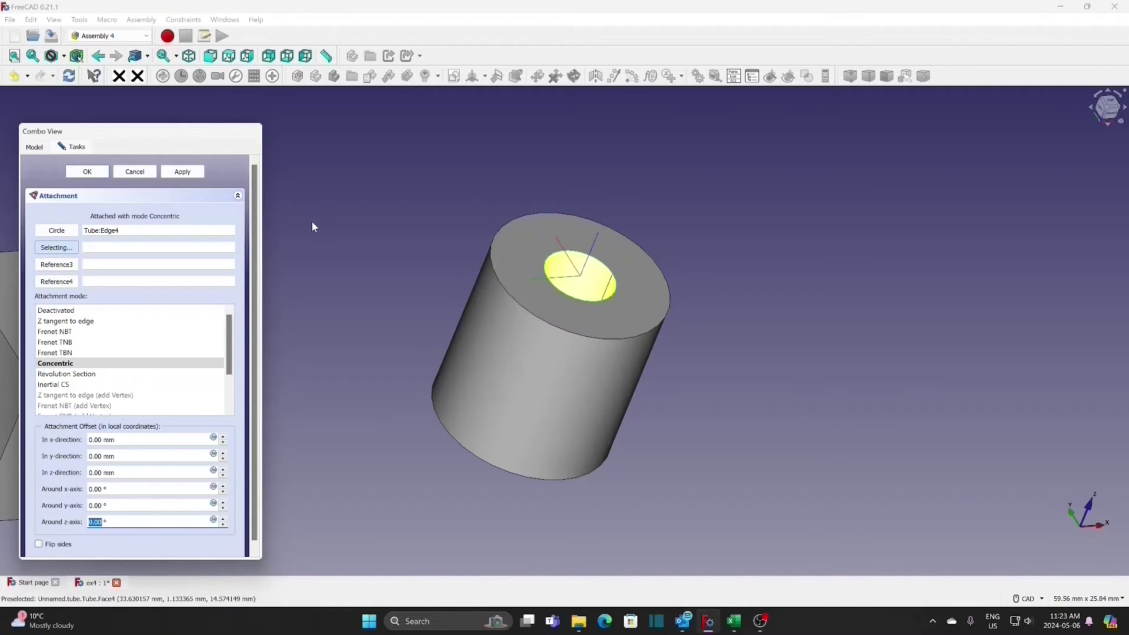
click(91, 172)
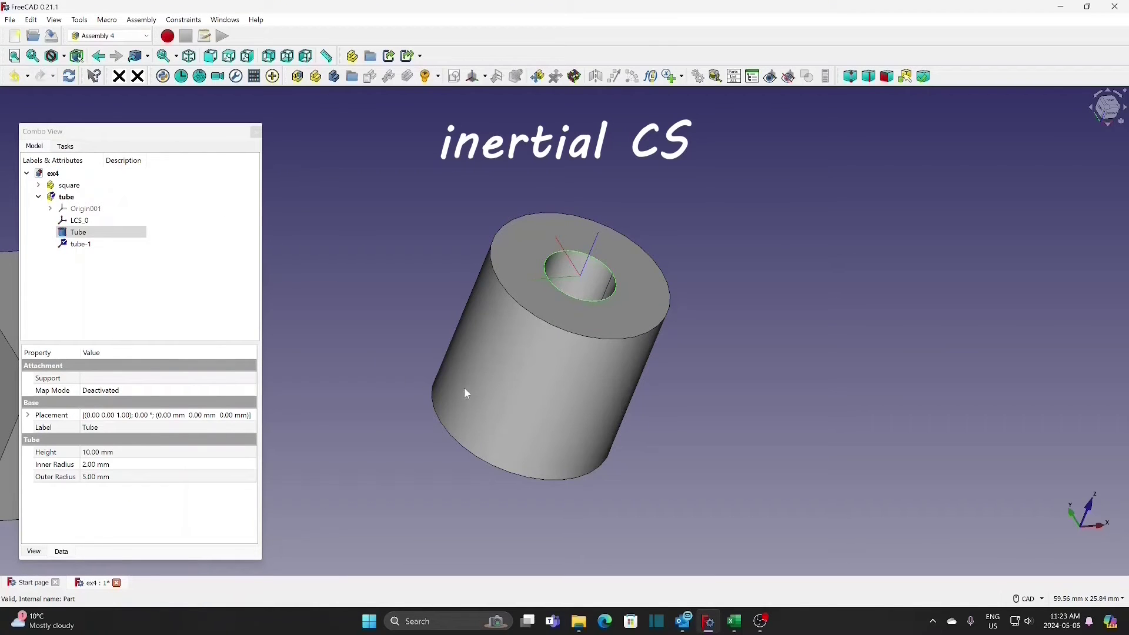
- Select the tube part and create a new LCS named center
click(555, 398)
scroll(396, 339, down, 2)
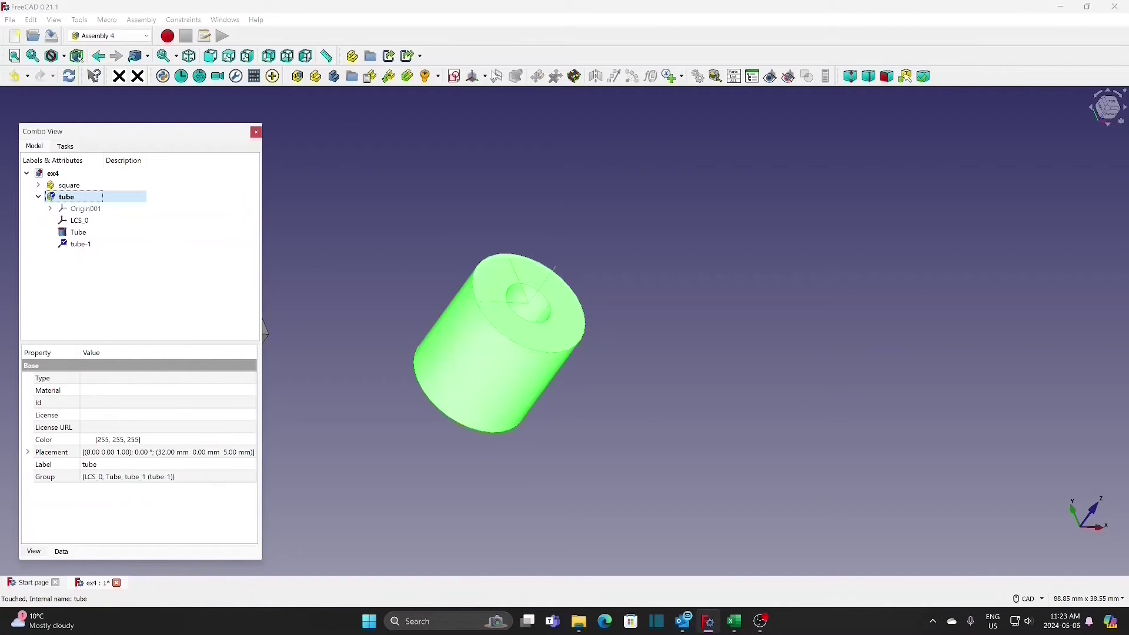
click(474, 77)
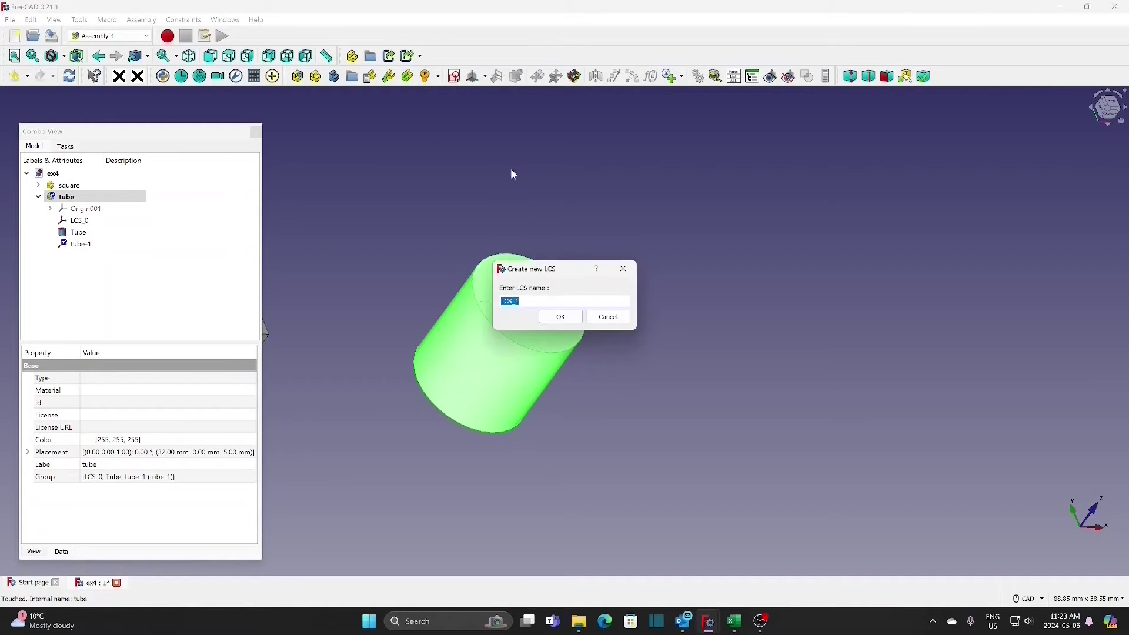
text(center)
click(561, 318)
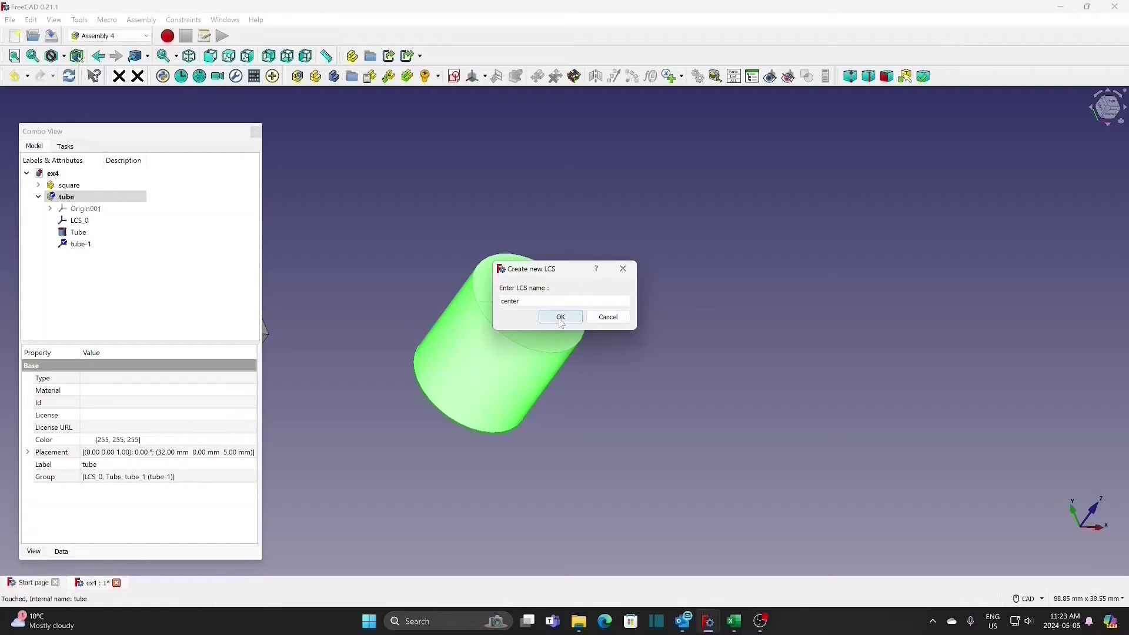
- Attach center to the tube's inner hole edges Edge4 and Edge5 in Inertial CS mode
click(550, 322)
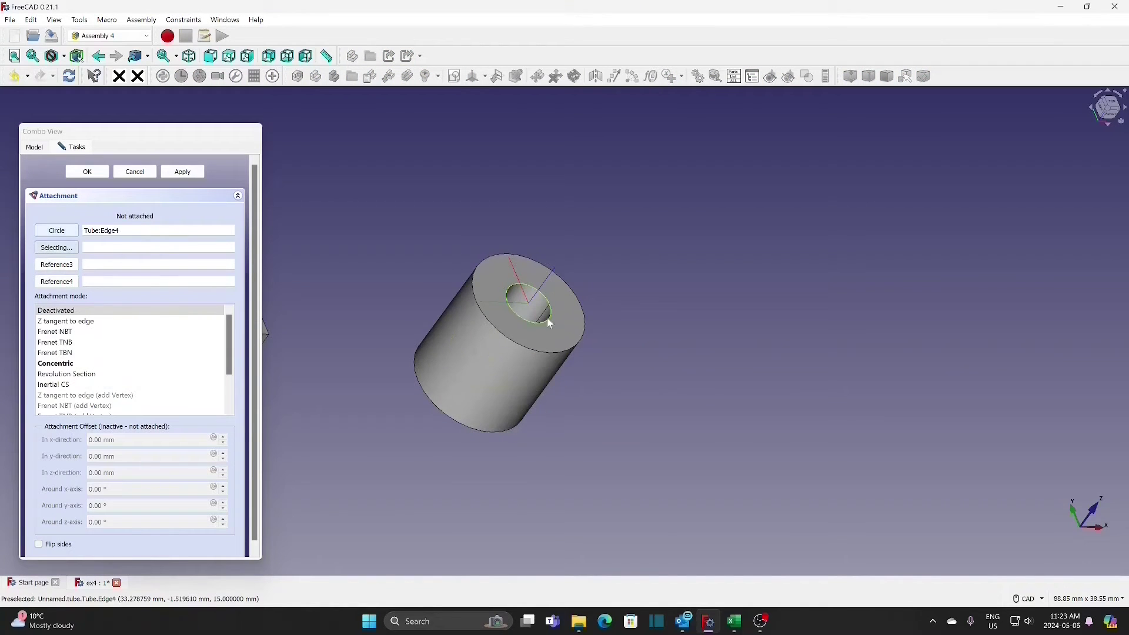
middle_drag(418, 462, 663, 252)
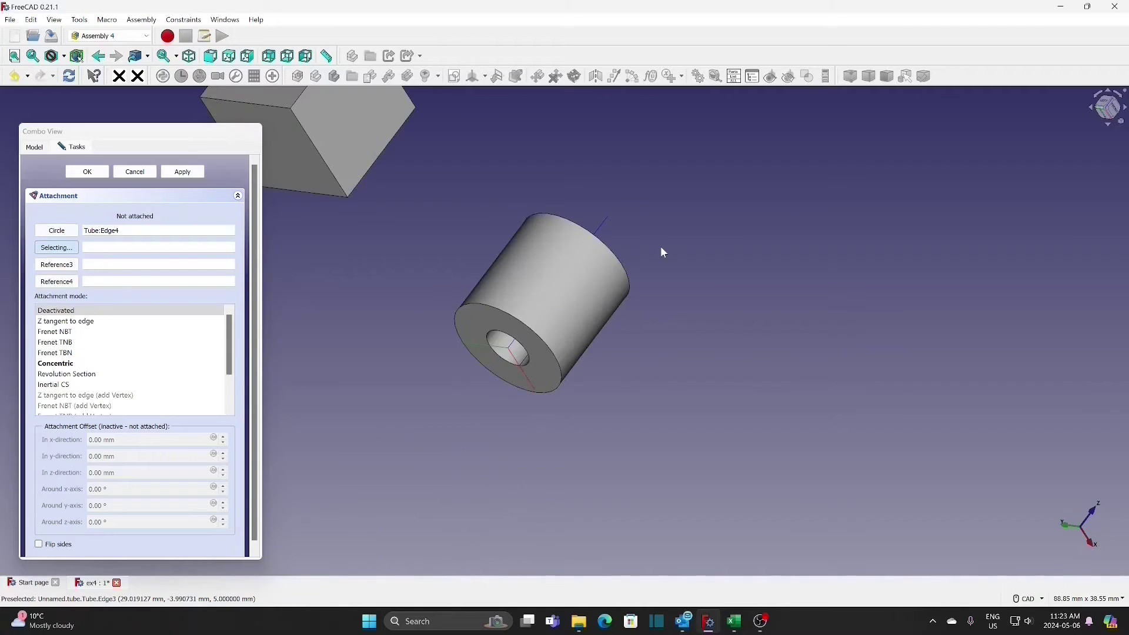
click(528, 353)
scroll(461, 339, up, 1)
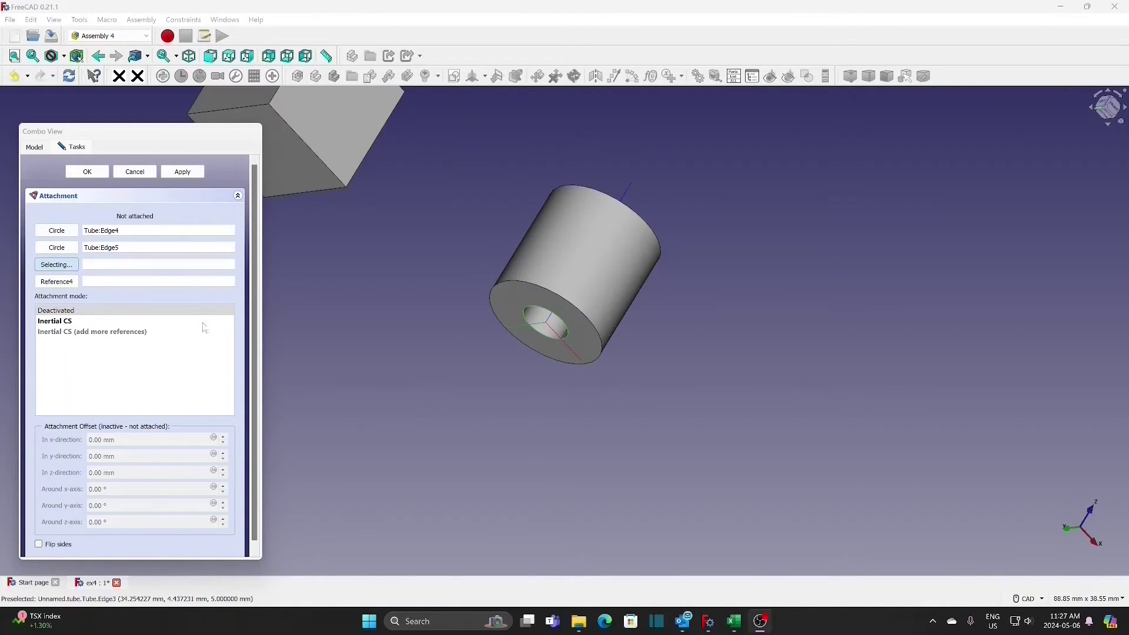
click(140, 322)
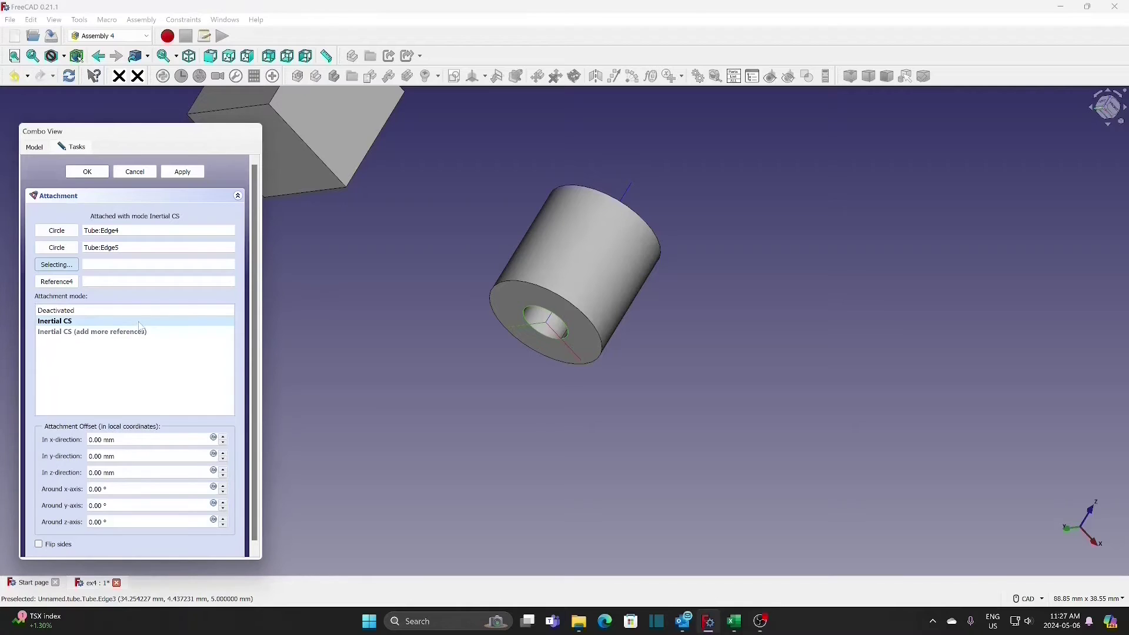
click(94, 172)
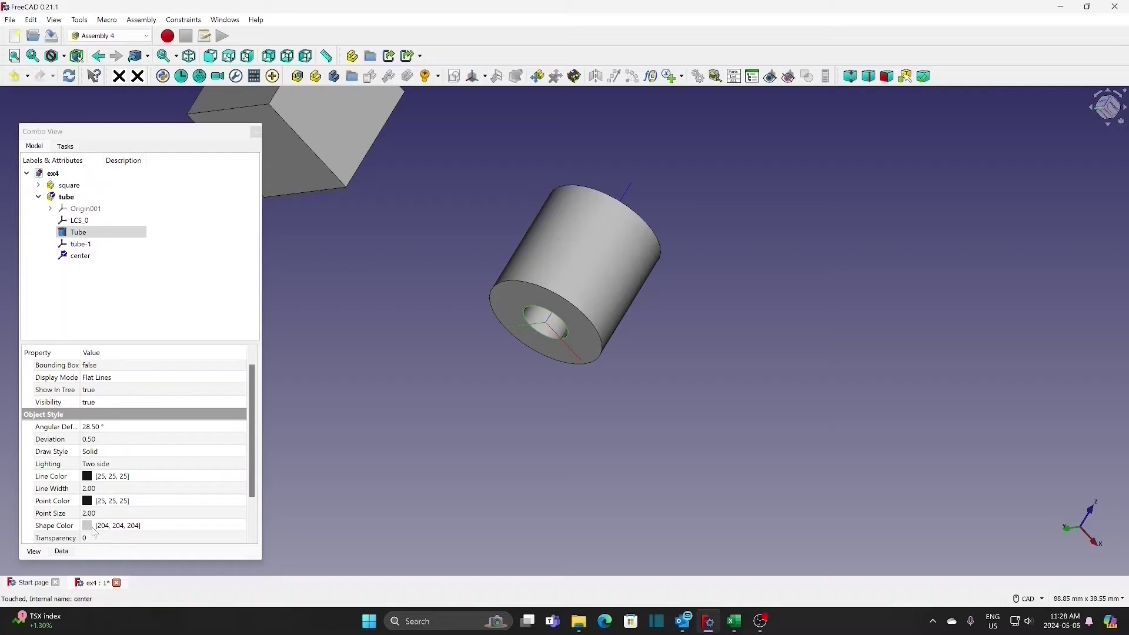
click(106, 538)
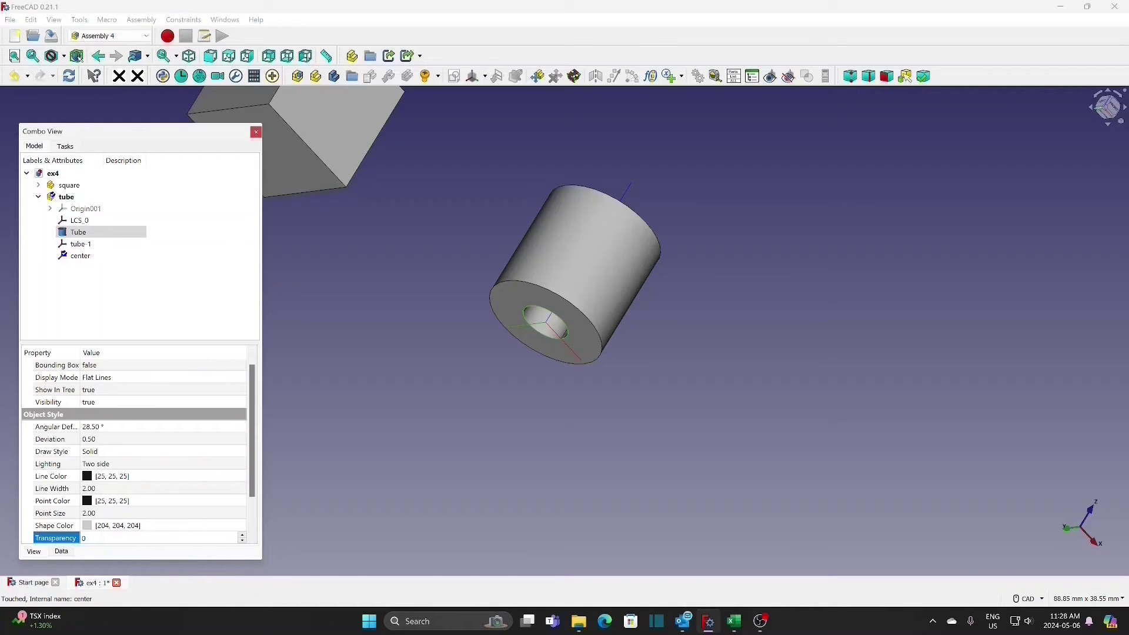
text(80)
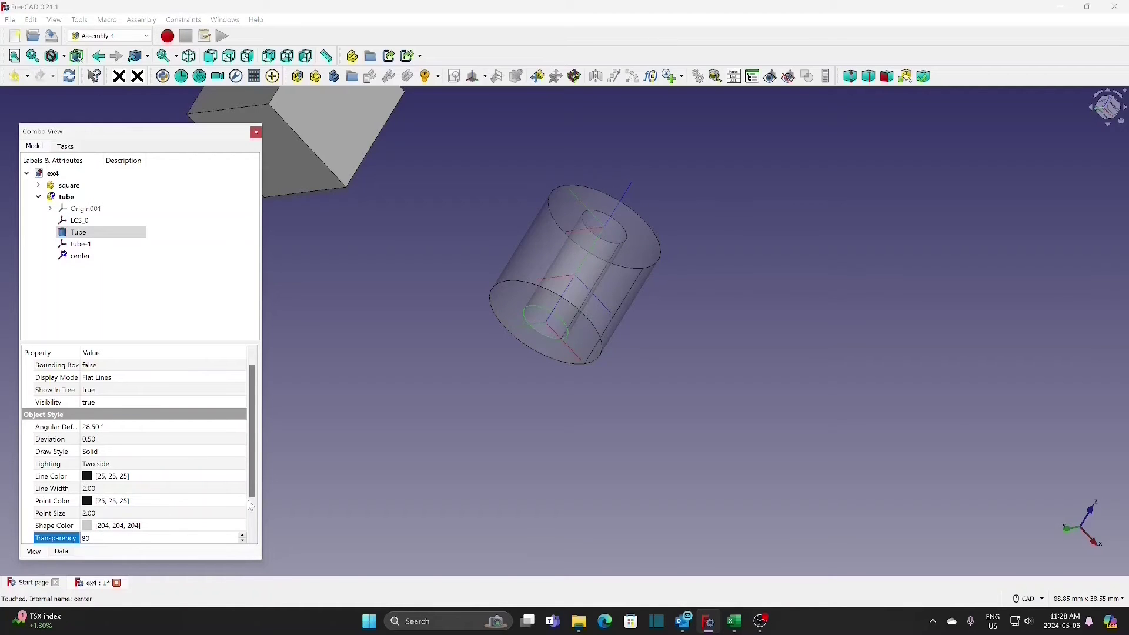
click(487, 338)
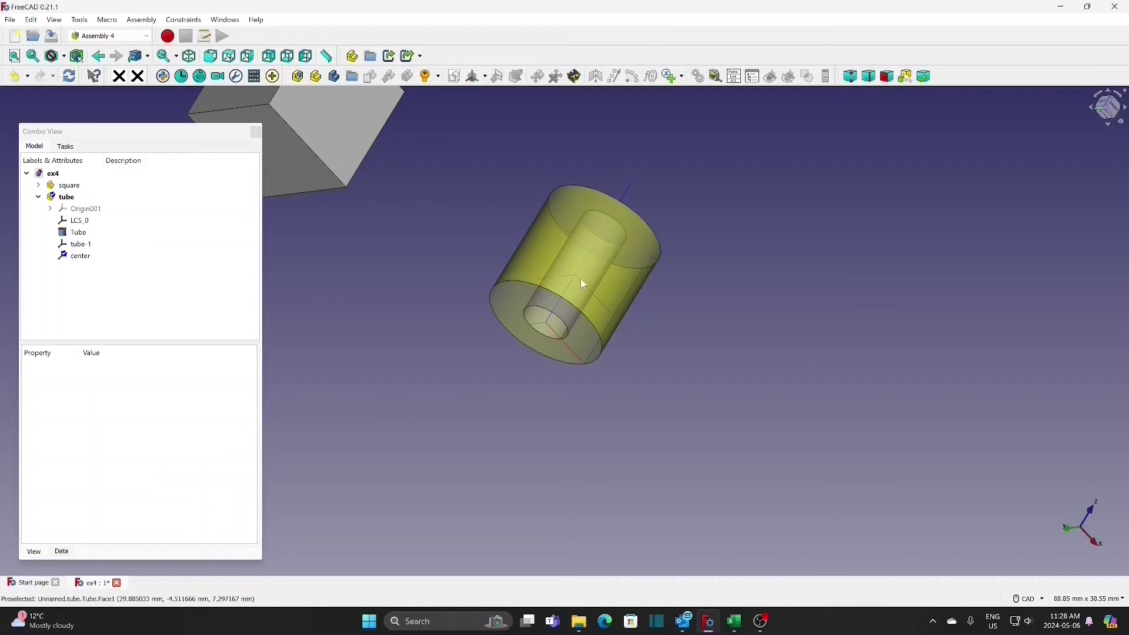
scroll(581, 278, up, 2)
click(79, 233)
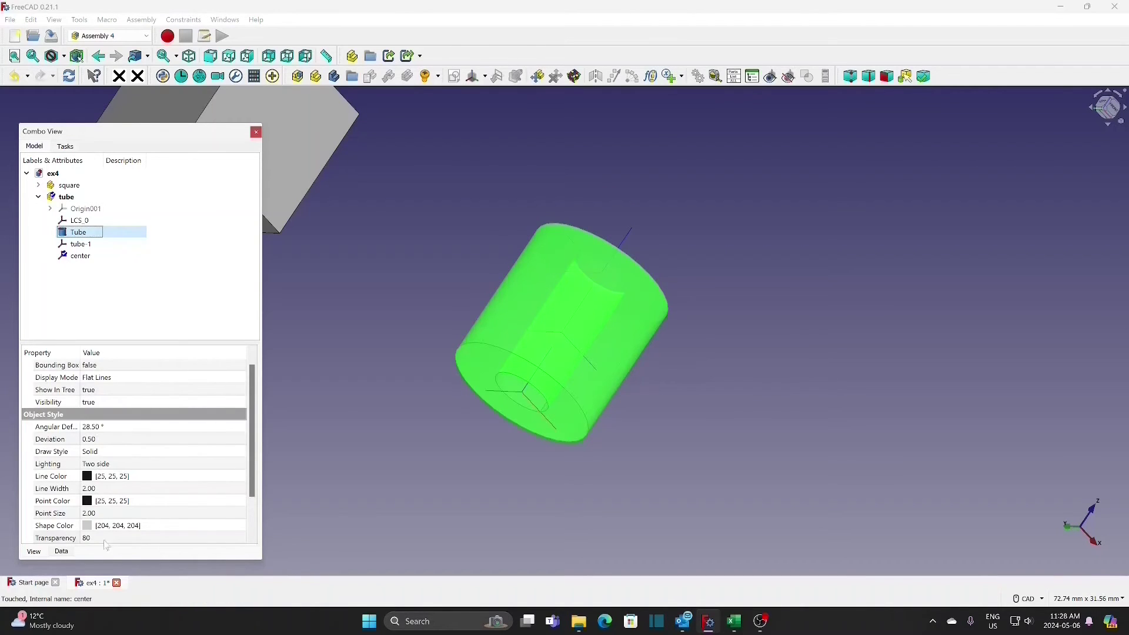
click(104, 540)
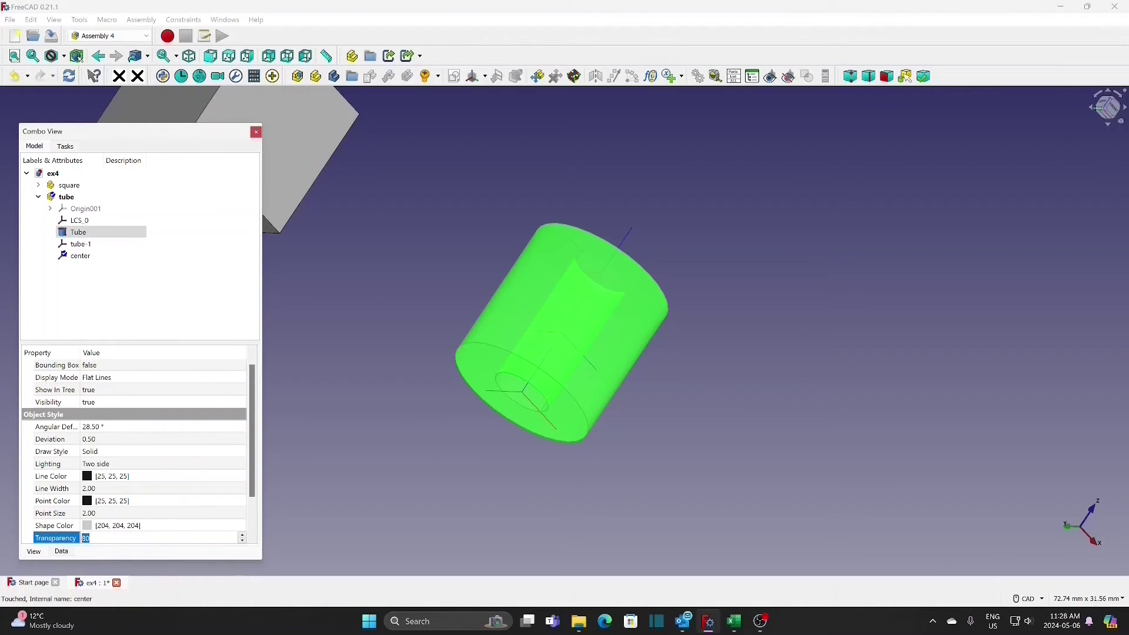
text(0)
key(Return)
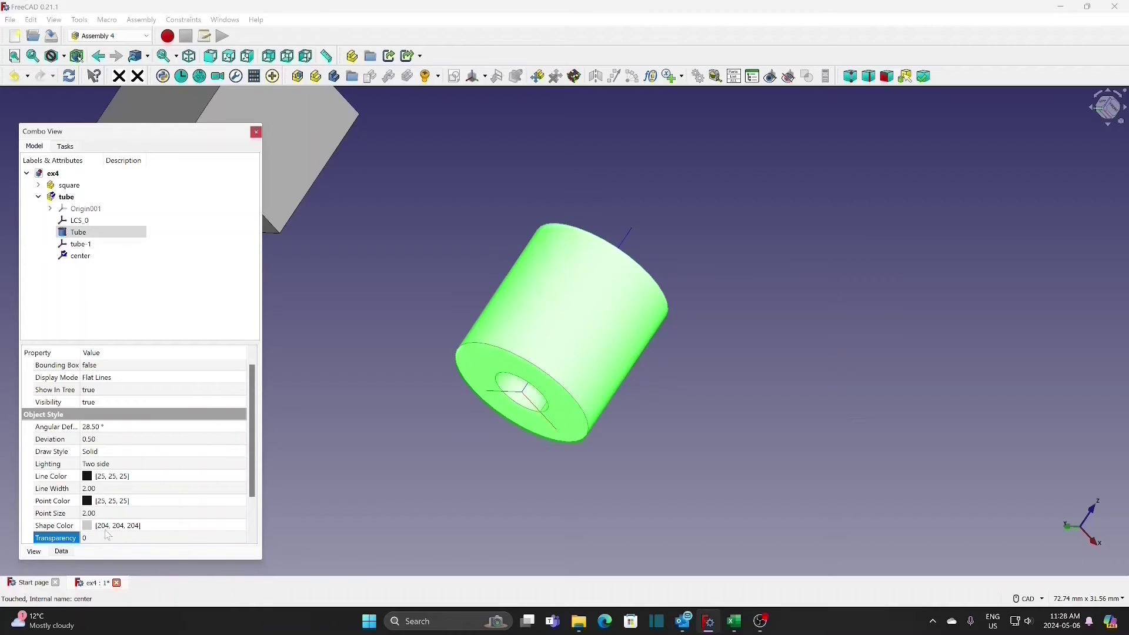
click(292, 524)
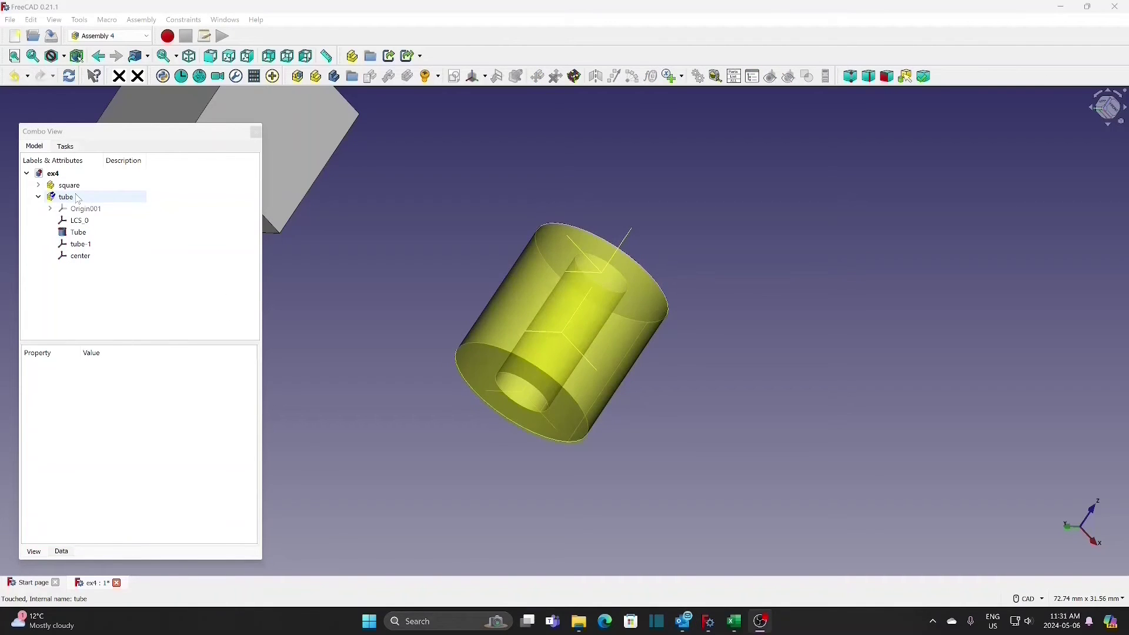
- Create LCS center-2 in tube, attached in Inertial CS mode to the Tube's outer Face1
click(79, 199)
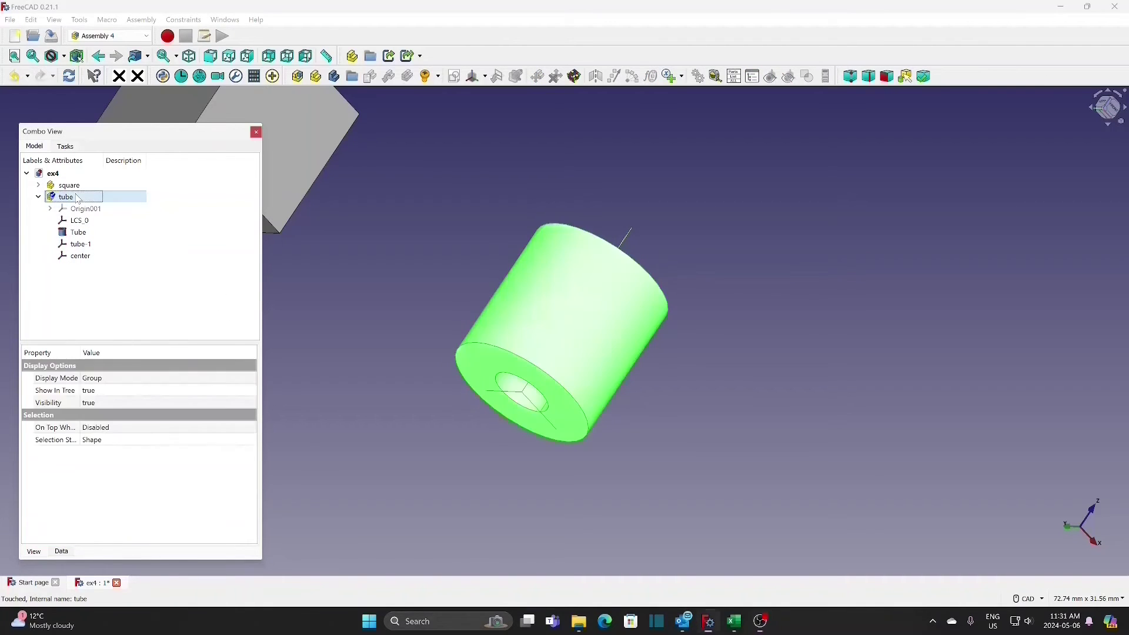
click(472, 80)
text(center-2)
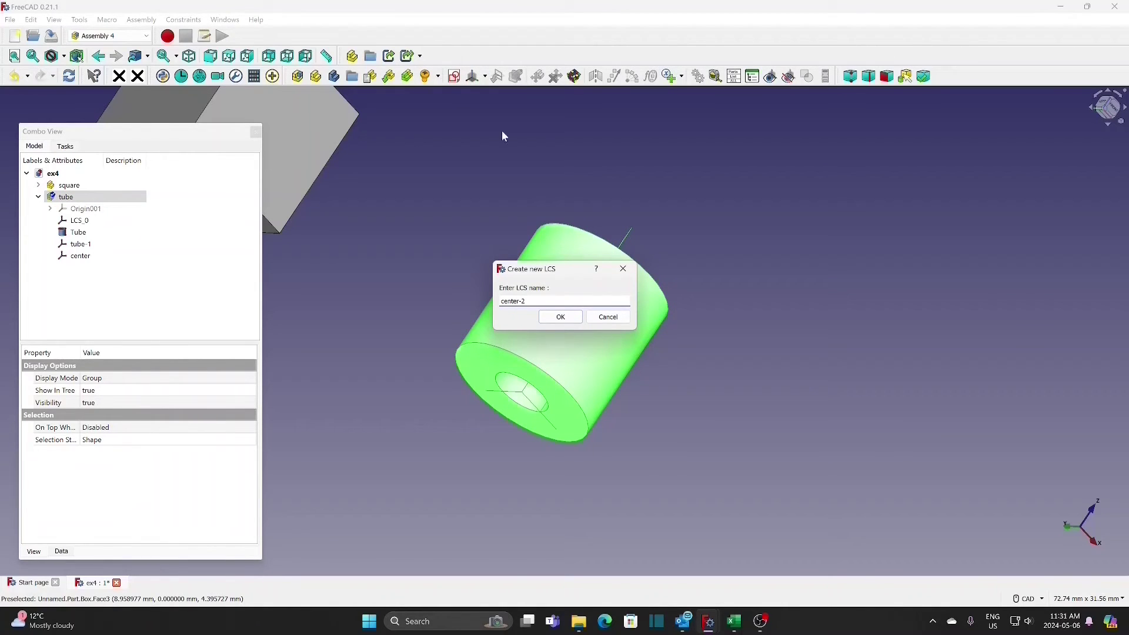
click(565, 321)
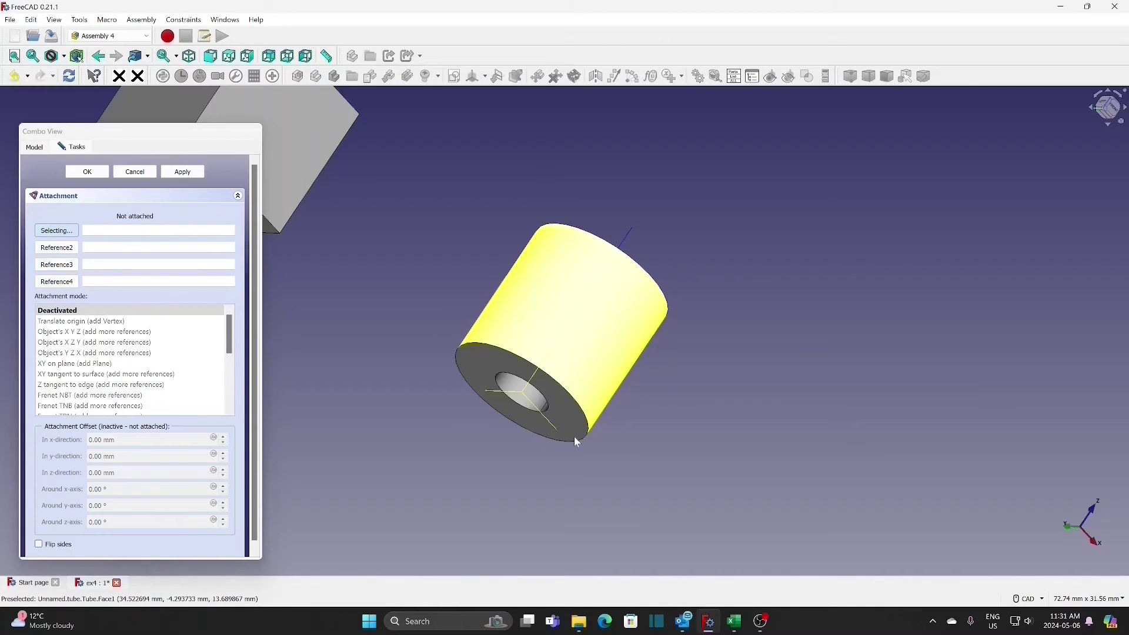
click(593, 342)
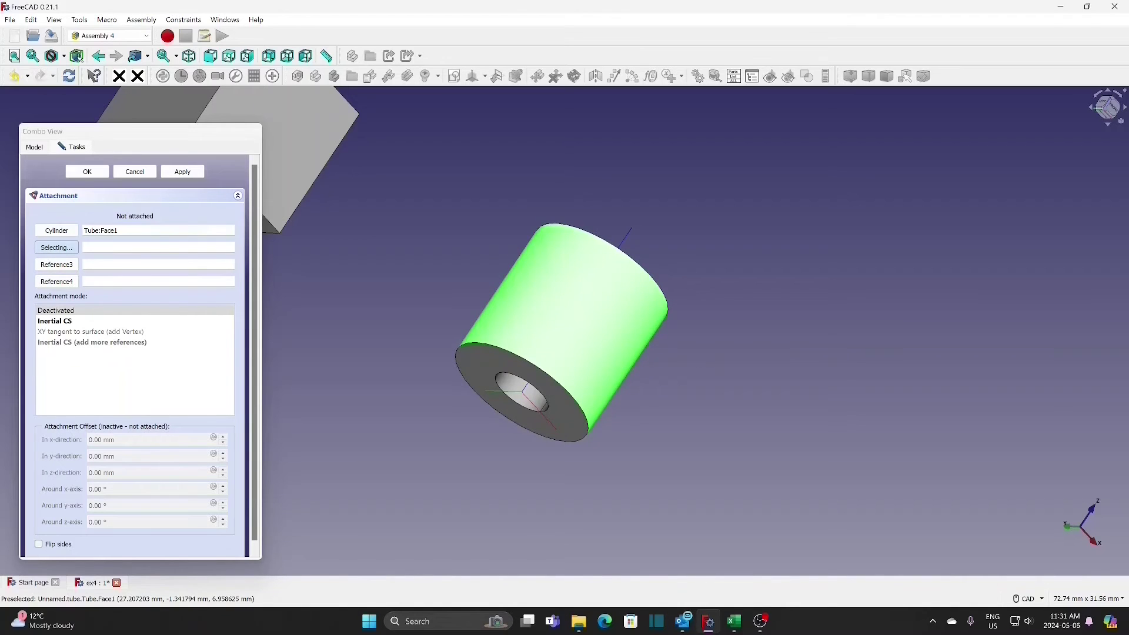
click(70, 322)
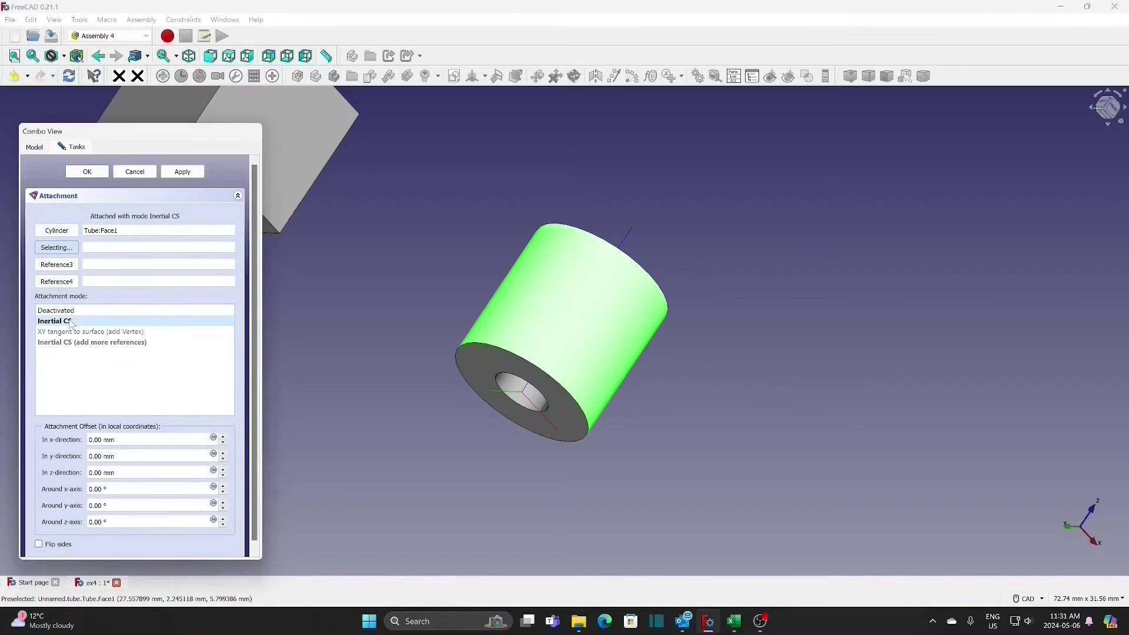
click(87, 172)
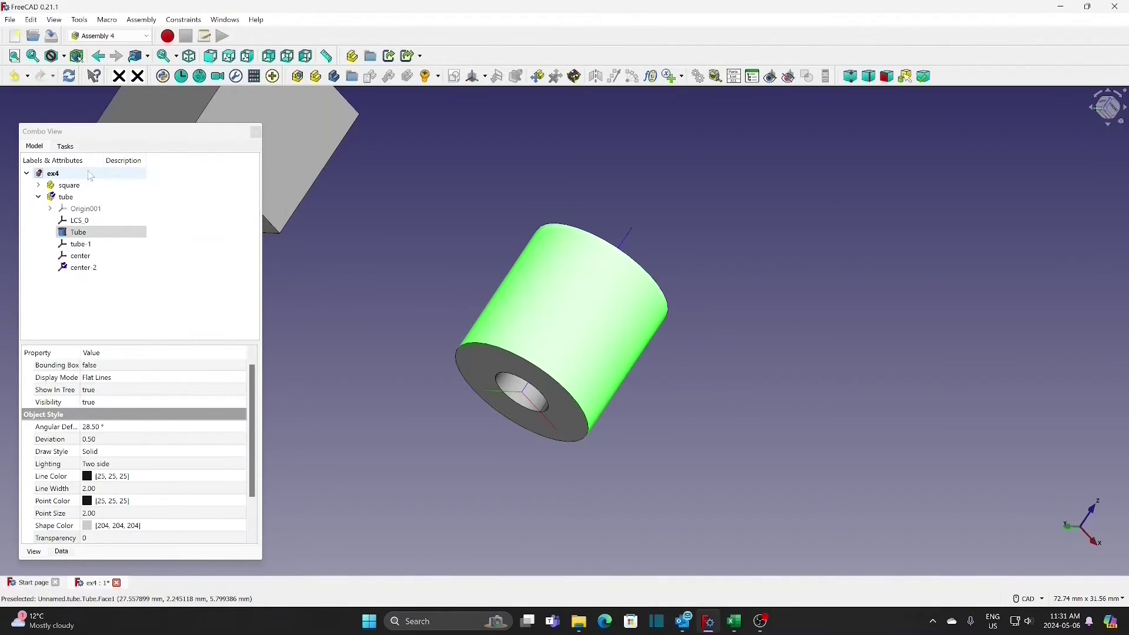
- Set the tube part's transparency to 80
click(108, 541)
text(80)
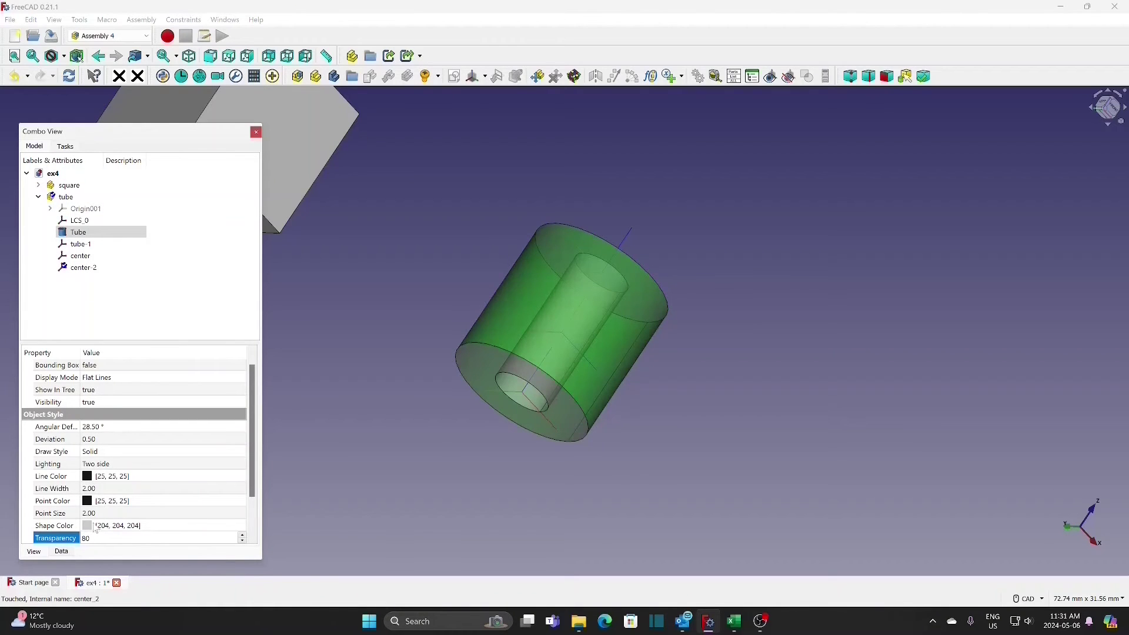
click(357, 434)
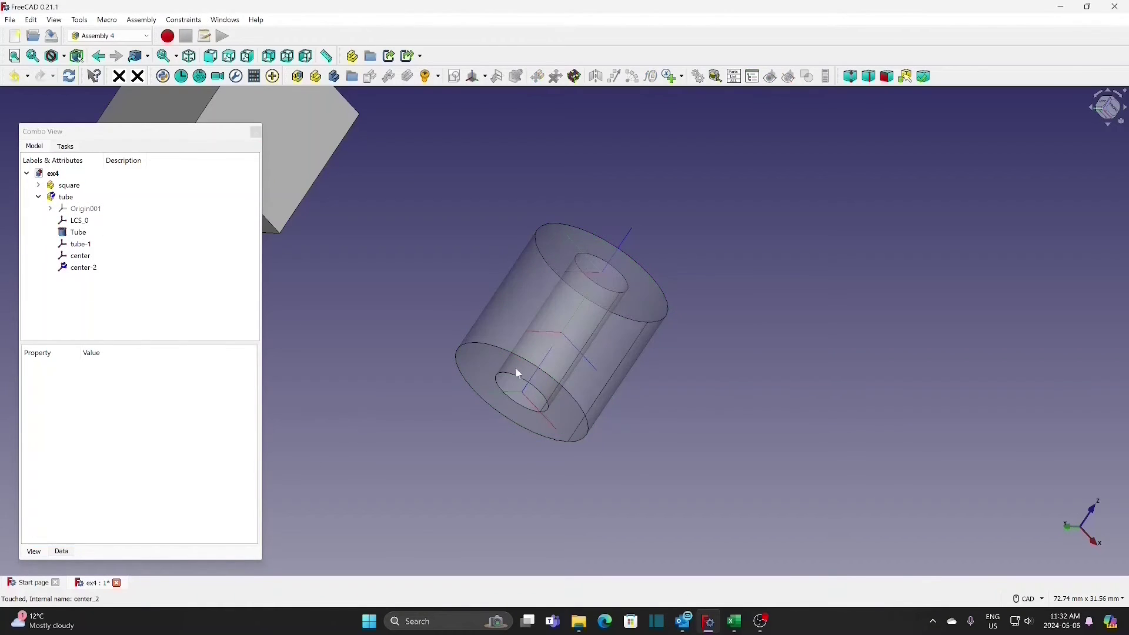
- Inspect the center and center-2 LCSs by selecting each in the tree
click(96, 257)
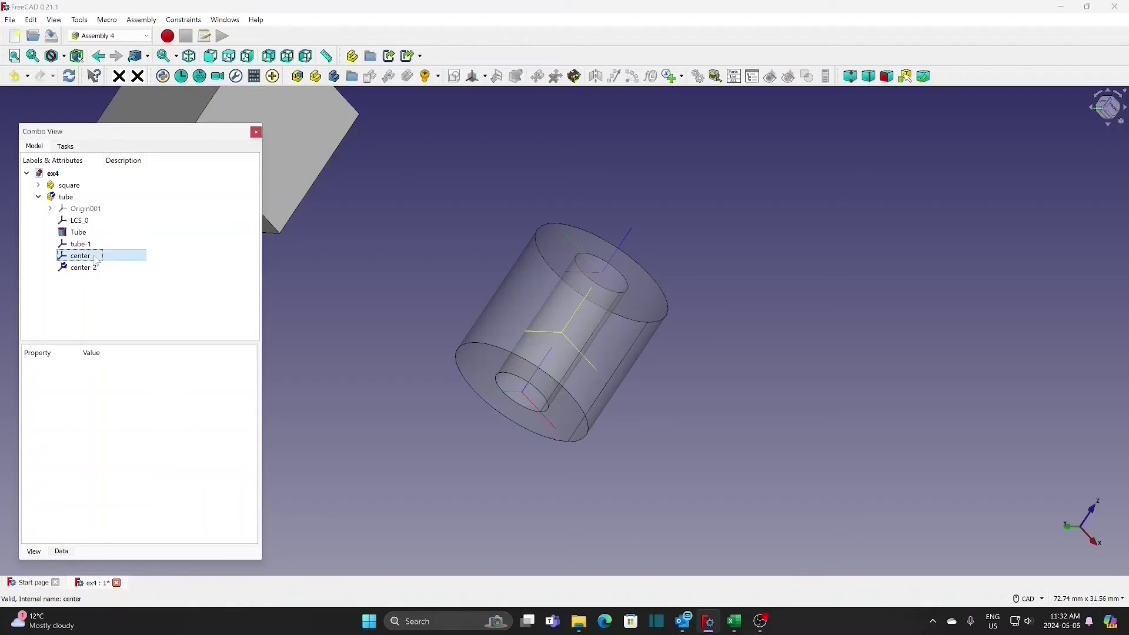
click(97, 269)
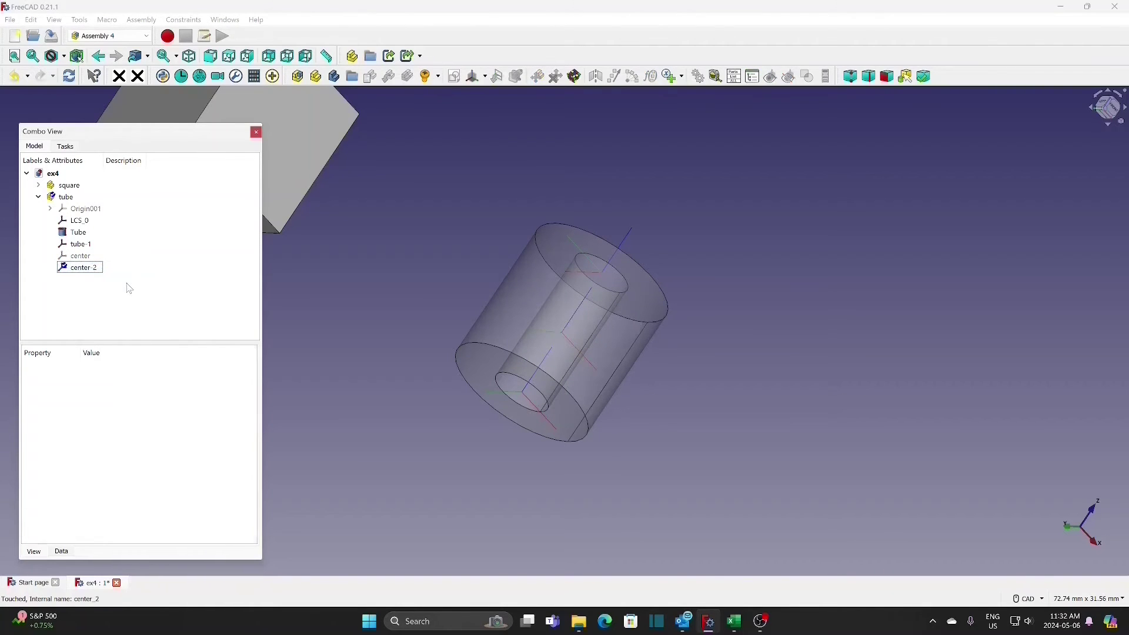
click(128, 286)
click(98, 269)
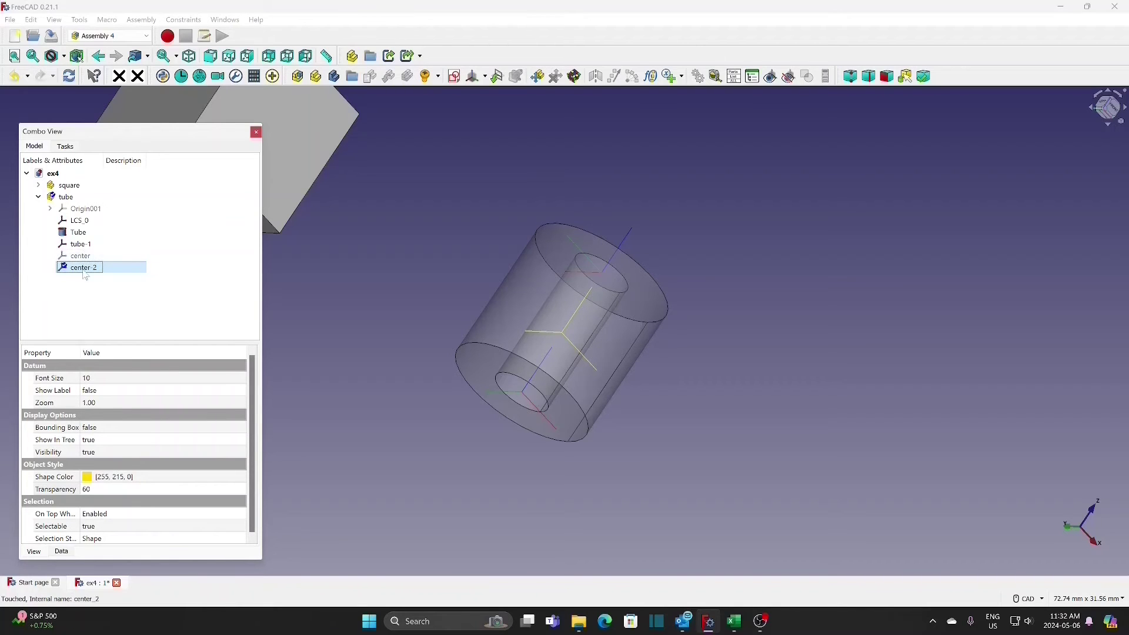
click(370, 378)
- Recentre the cube and tube in view, then collapse 'tube' and expand 'square' in the tree
scroll(371, 379, down, 3)
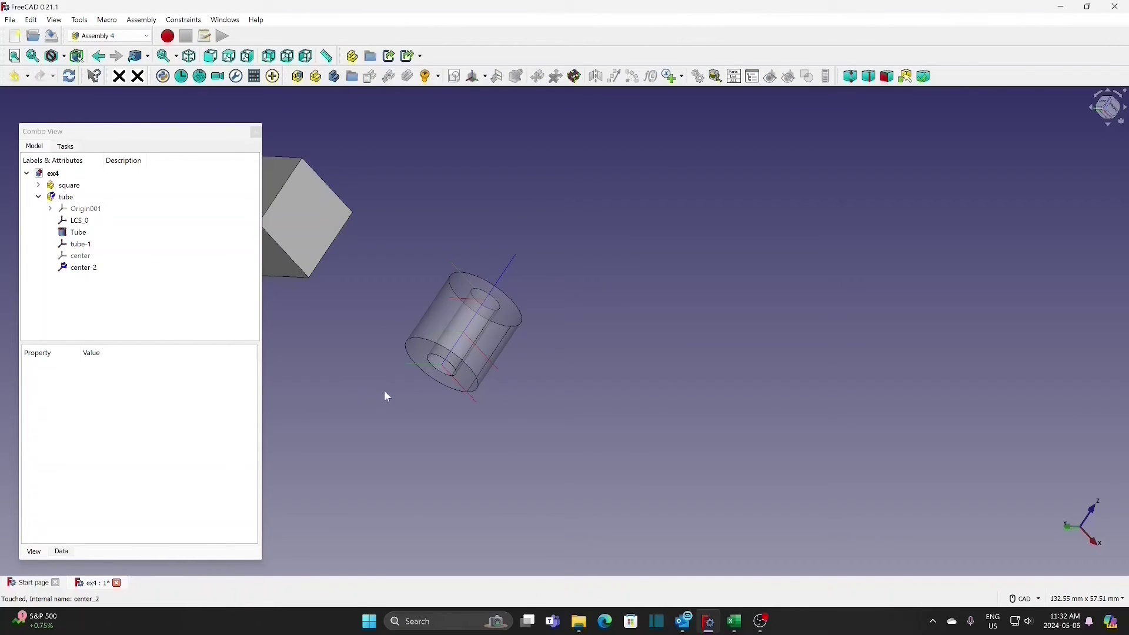
middle_drag(365, 398, 553, 361)
scroll(551, 351, up, 4)
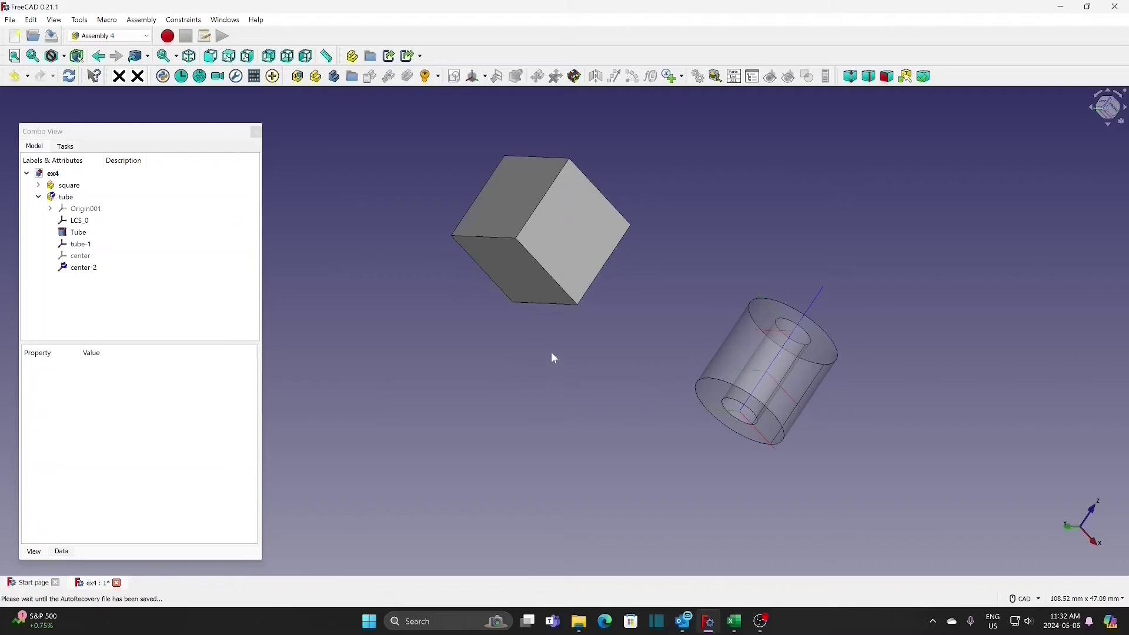
scroll(465, 291, down, 2)
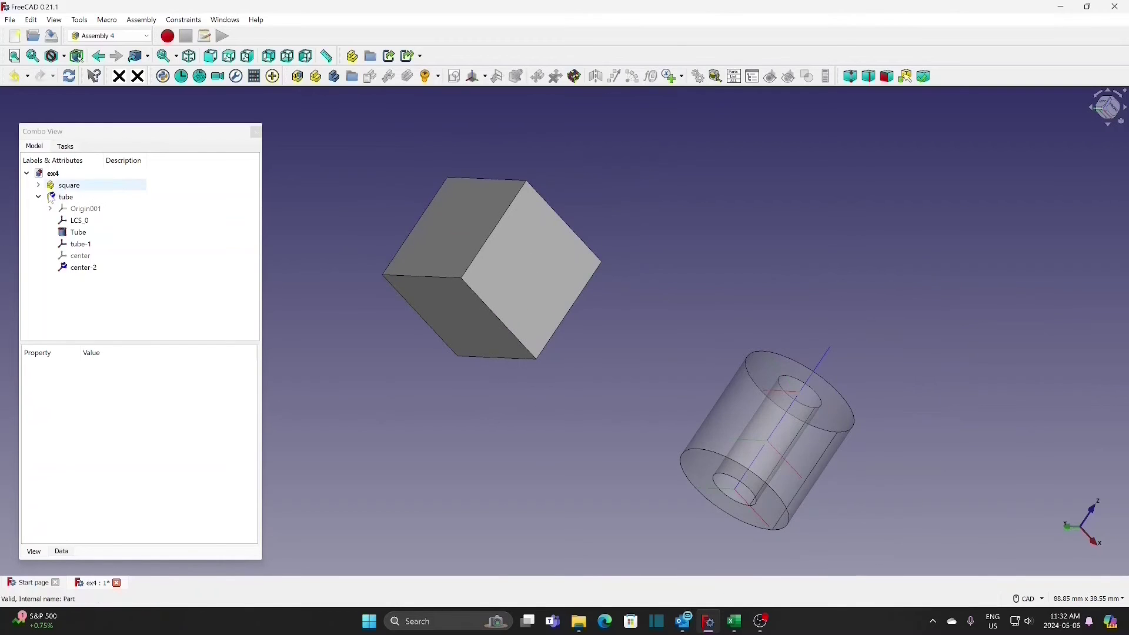
click(38, 197)
click(39, 186)
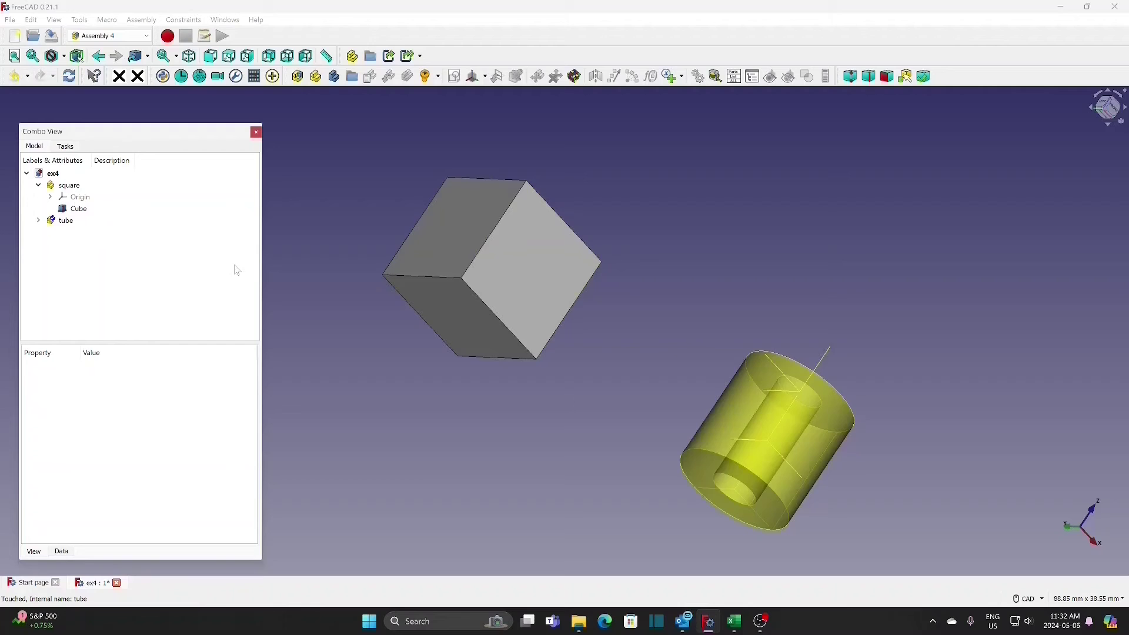
- Start a new LCS under the square part and enter the name edge
scroll(347, 261, up, 1)
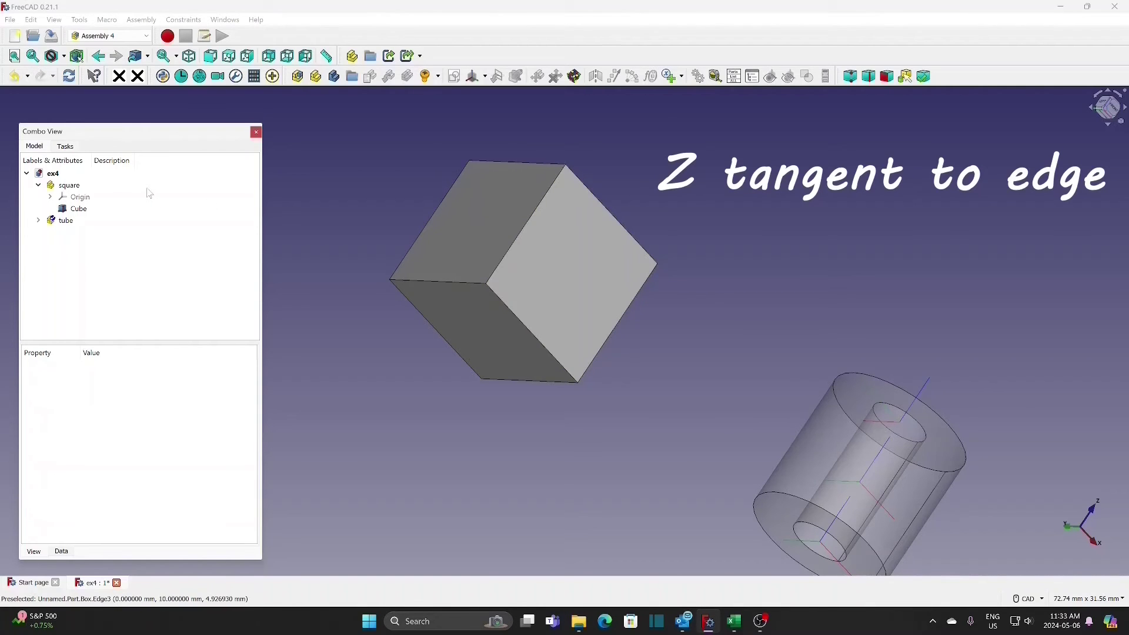
click(88, 186)
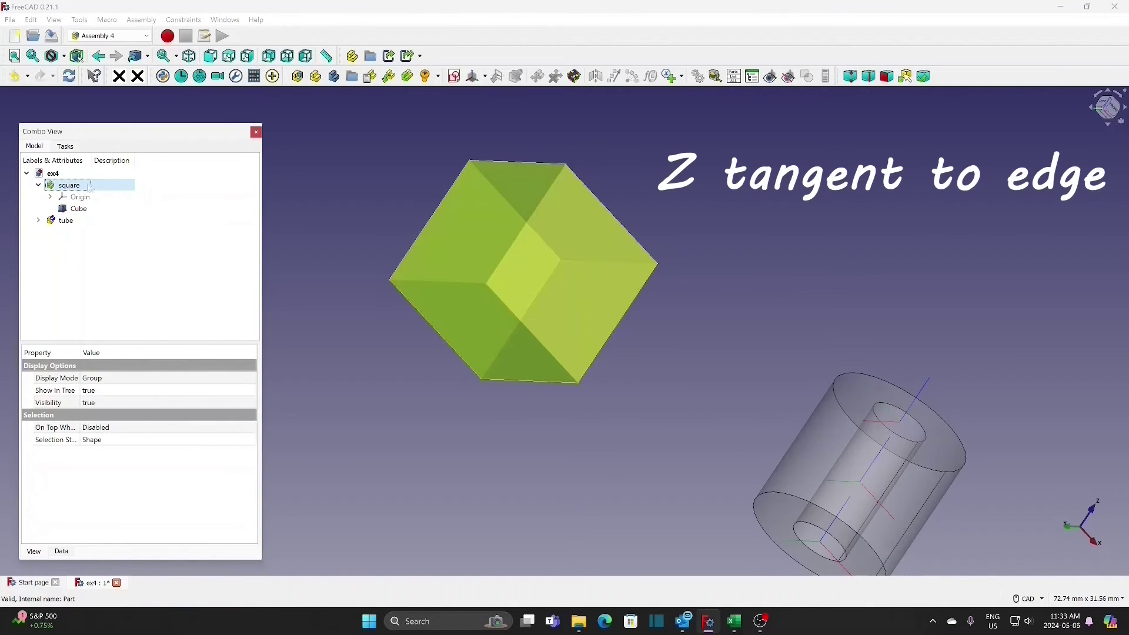
click(473, 77)
text(edge)
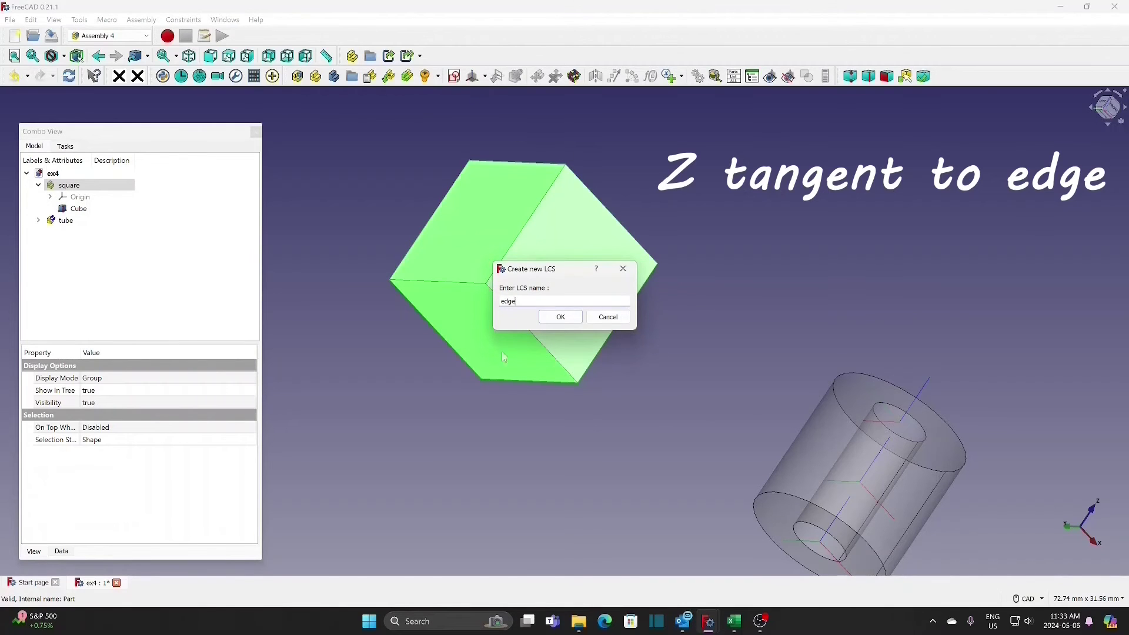
- Attach the edge LCS to the cube's Edge1 and Vertex1 in 'Z tangent to edge' mode
click(561, 317)
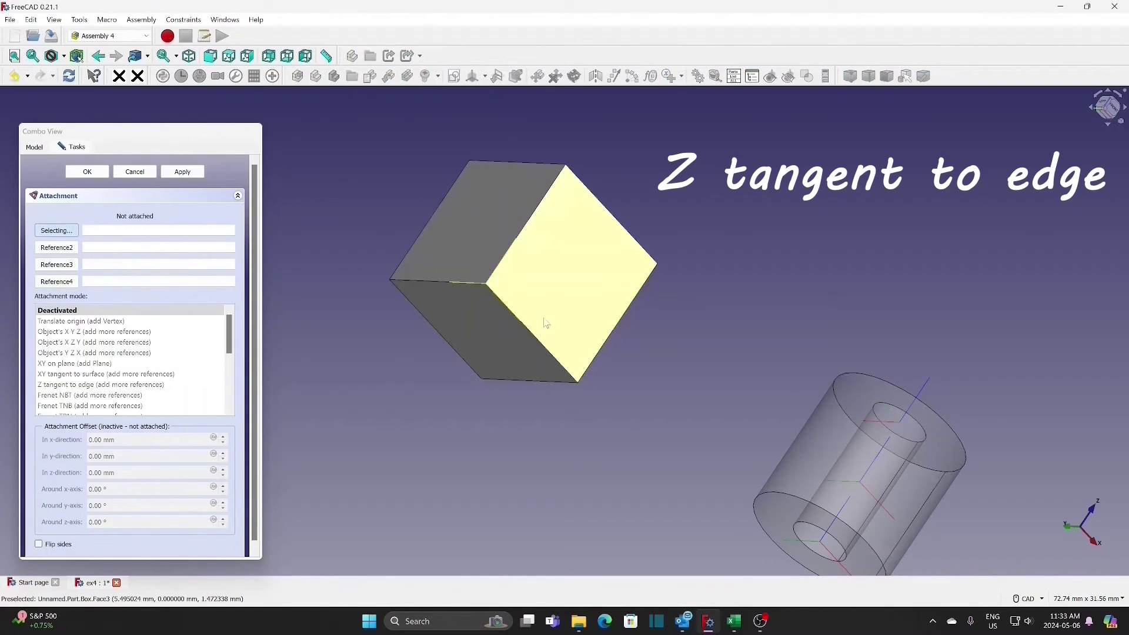
click(528, 226)
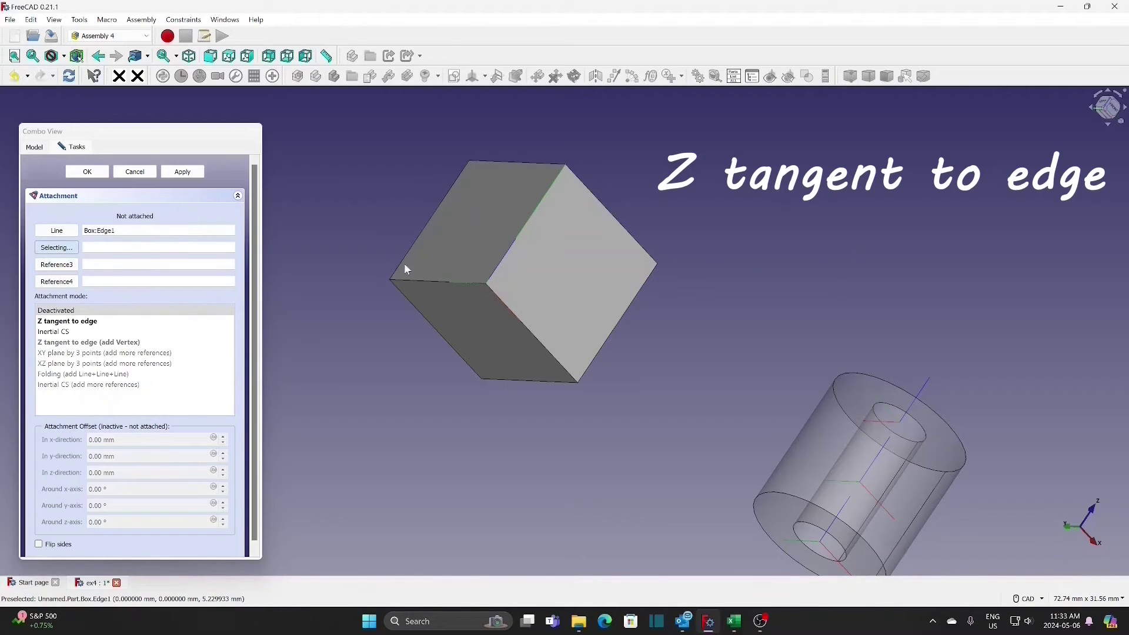
click(73, 322)
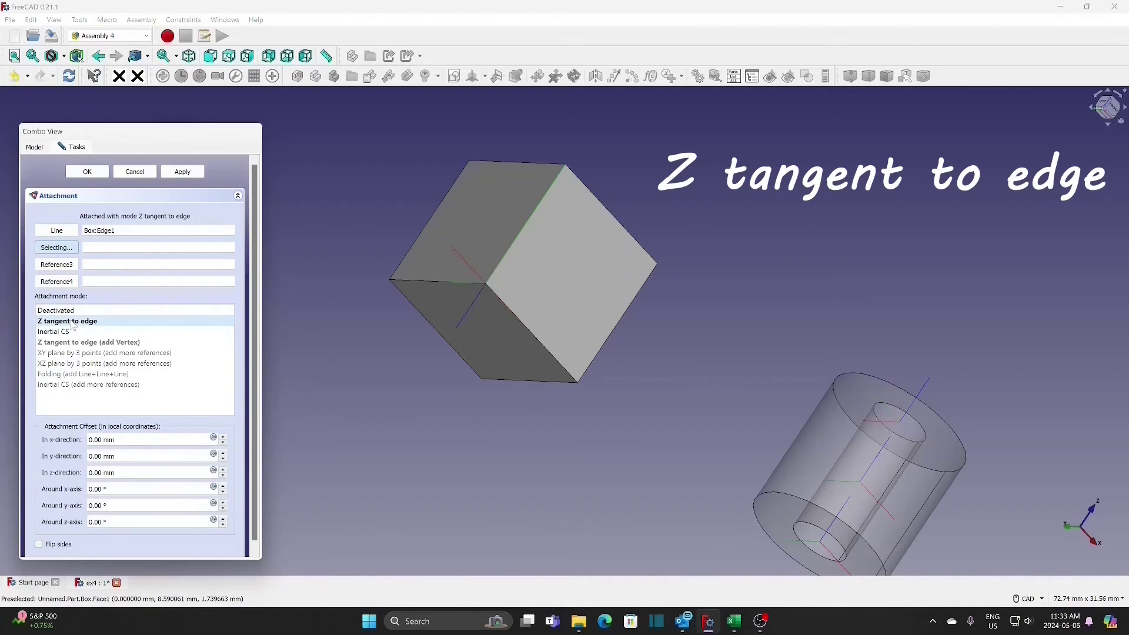
click(567, 169)
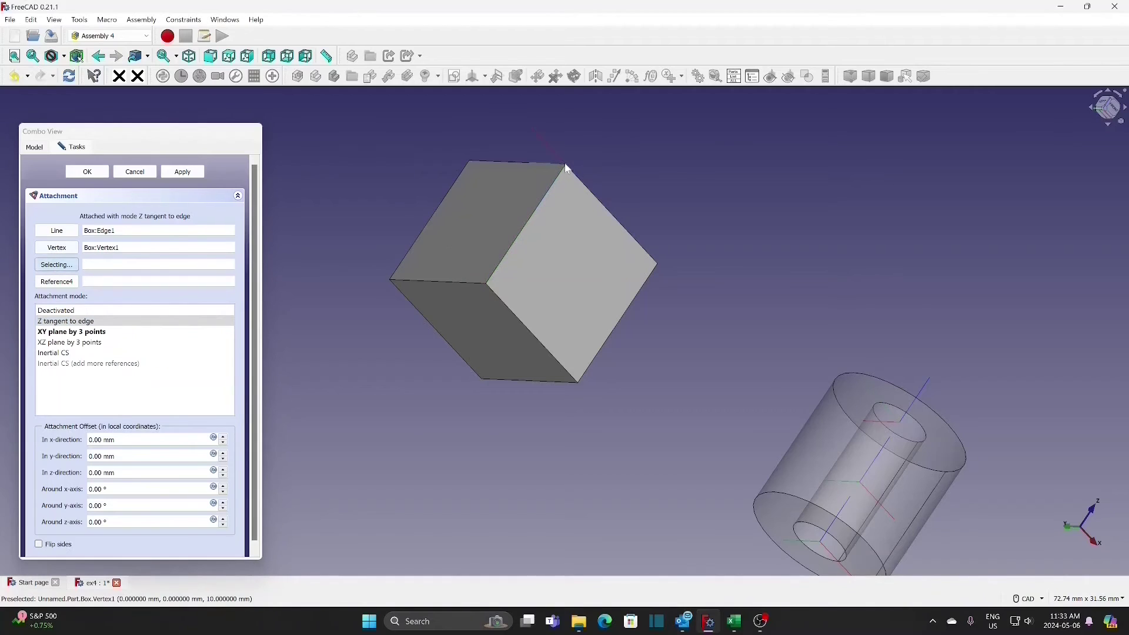
click(88, 174)
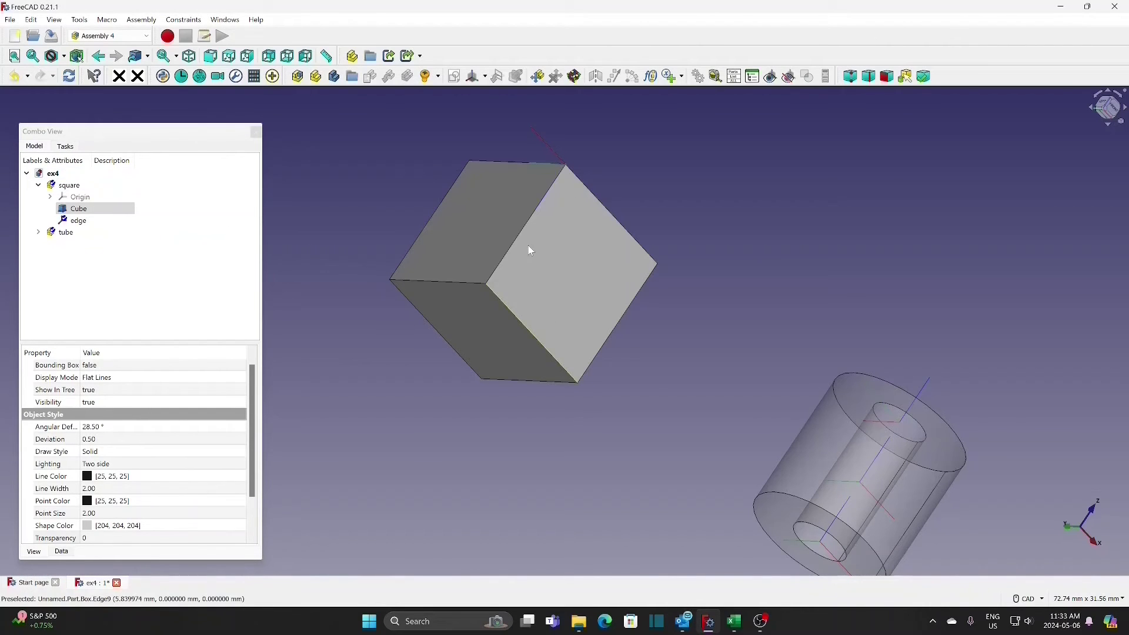
- Create LCS edge1 in the square part, attached to the cube's Edge5 with 'Z tangent to edge'
click(70, 185)
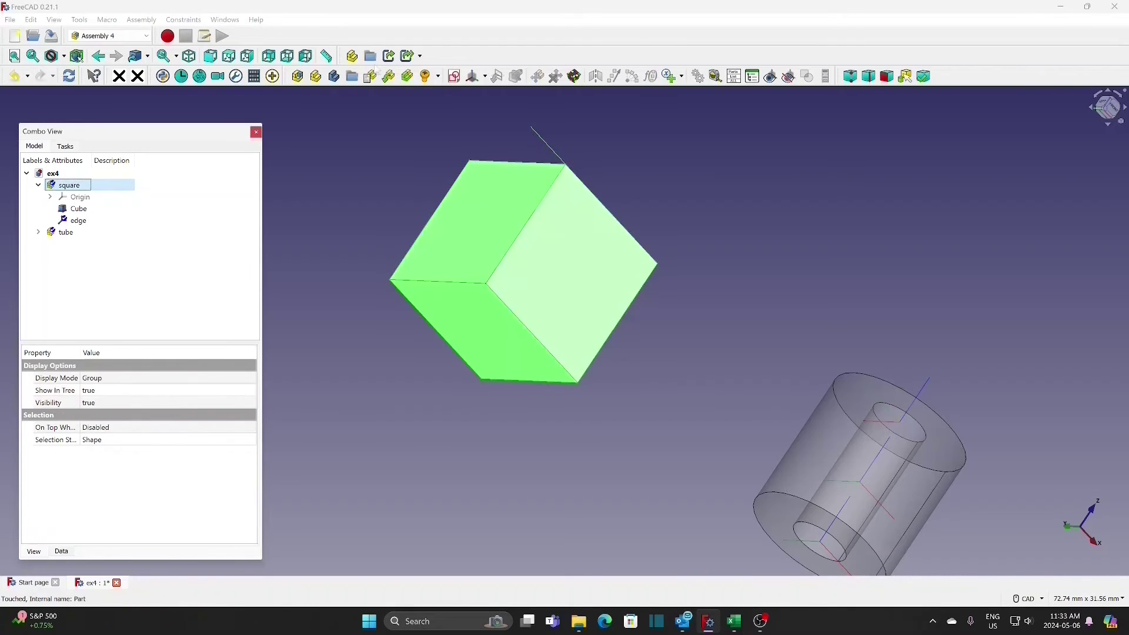
click(474, 77)
text(e)
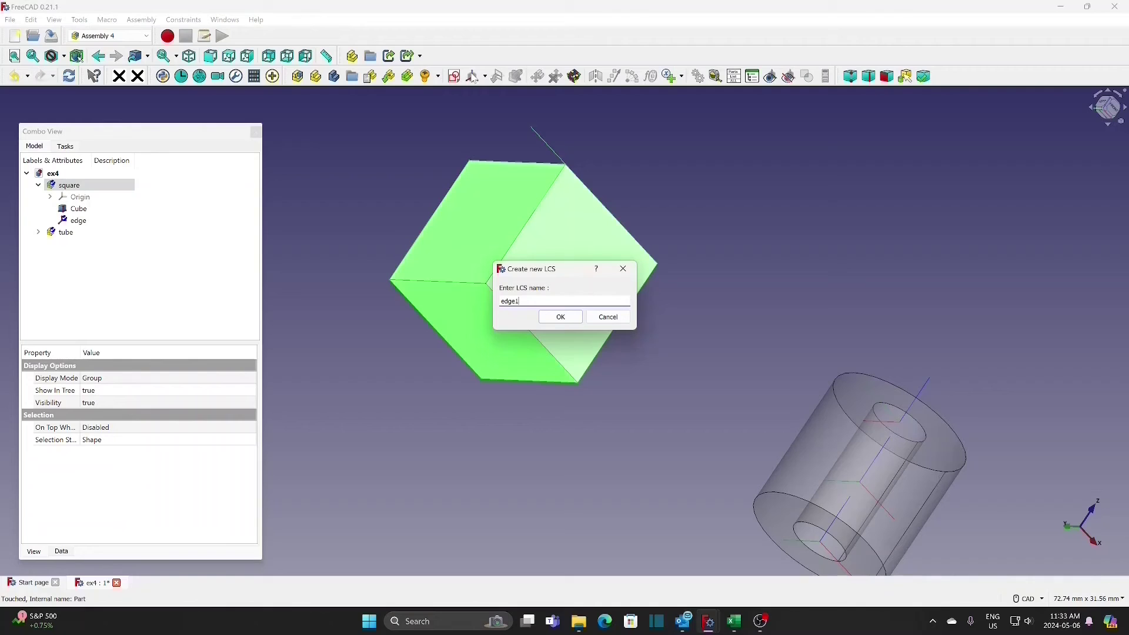
text(dge1)
click(560, 317)
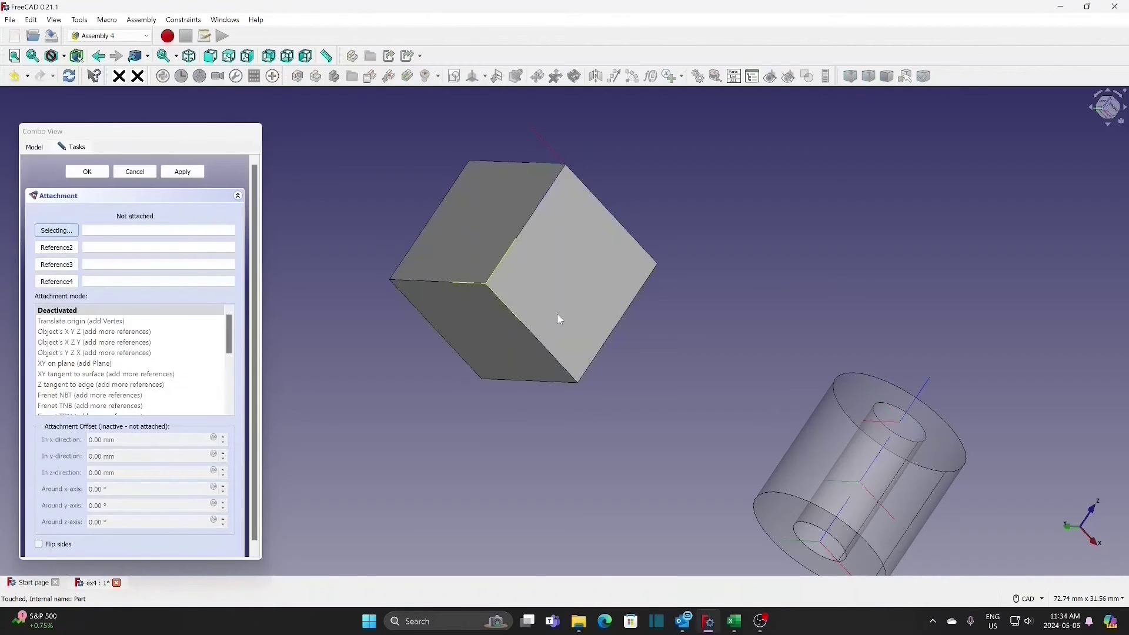
click(612, 332)
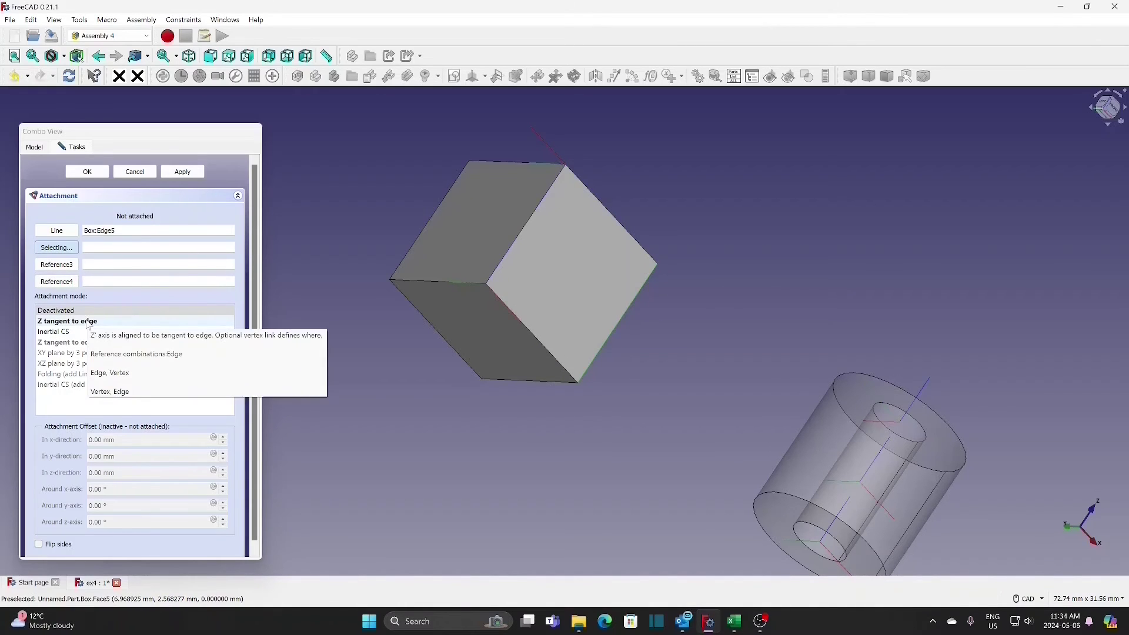
click(88, 322)
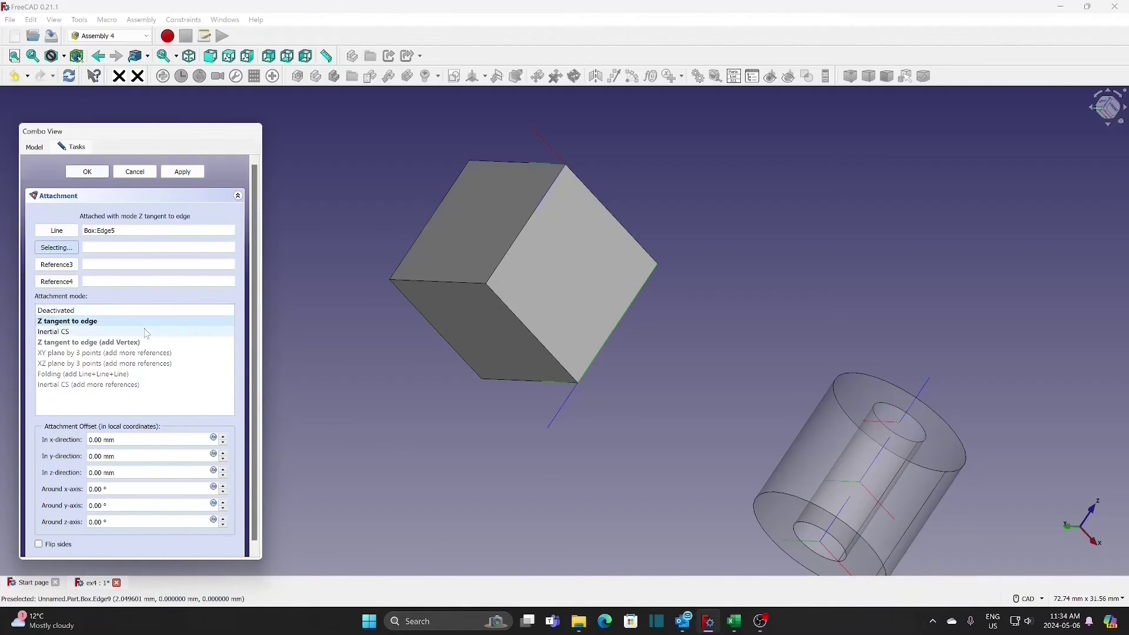
click(90, 173)
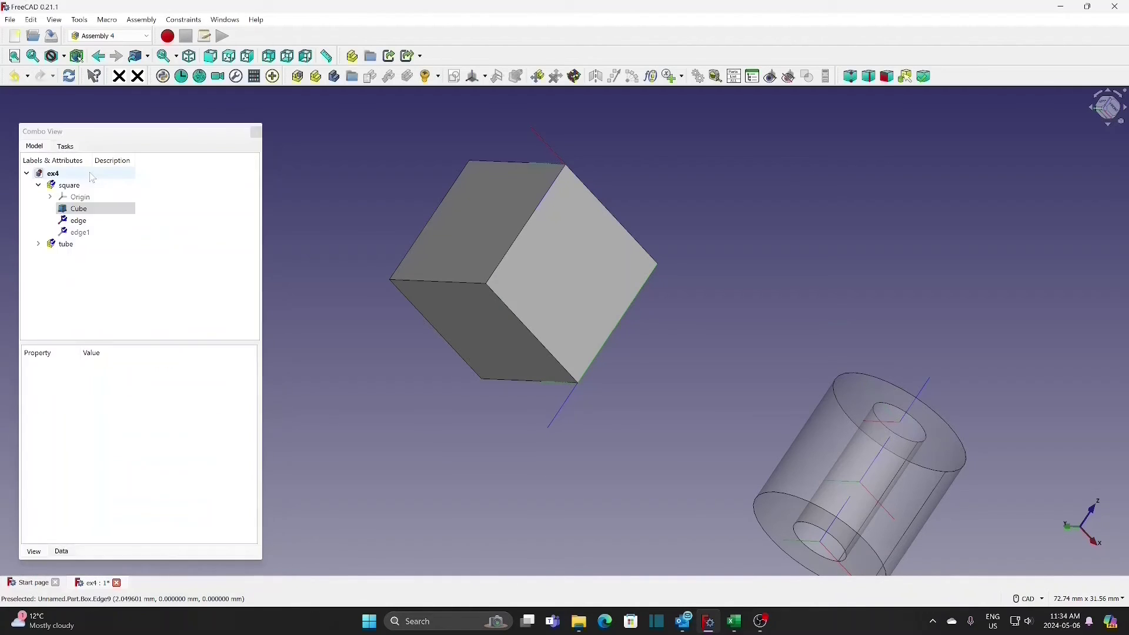
- Set edge1's Map Path Parameter to 1 in its Data properties
click(89, 234)
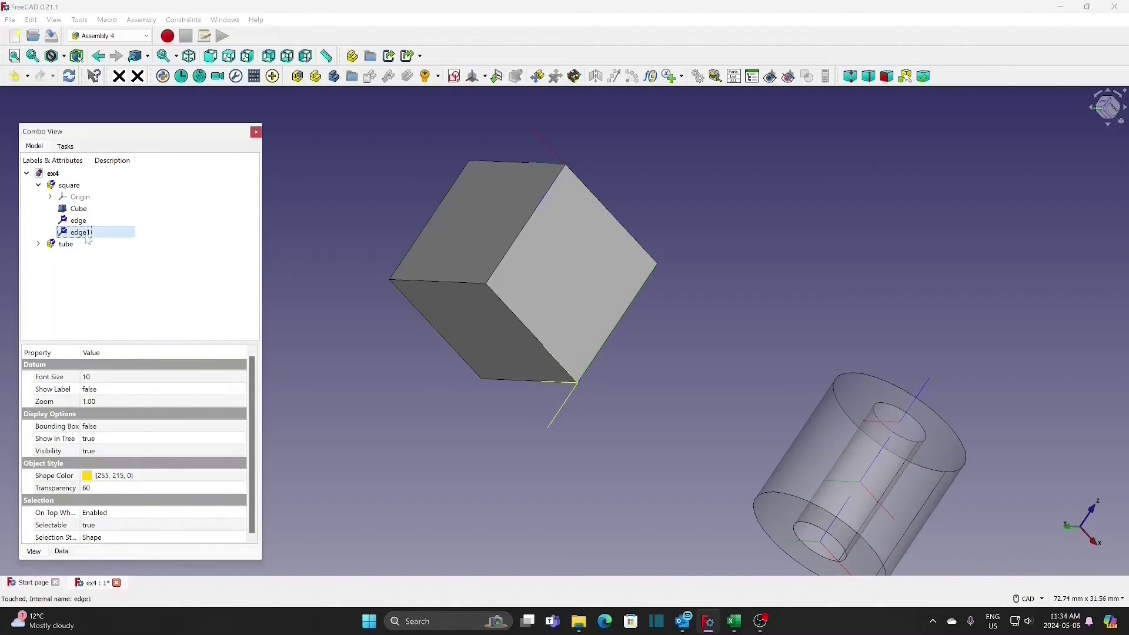
click(67, 552)
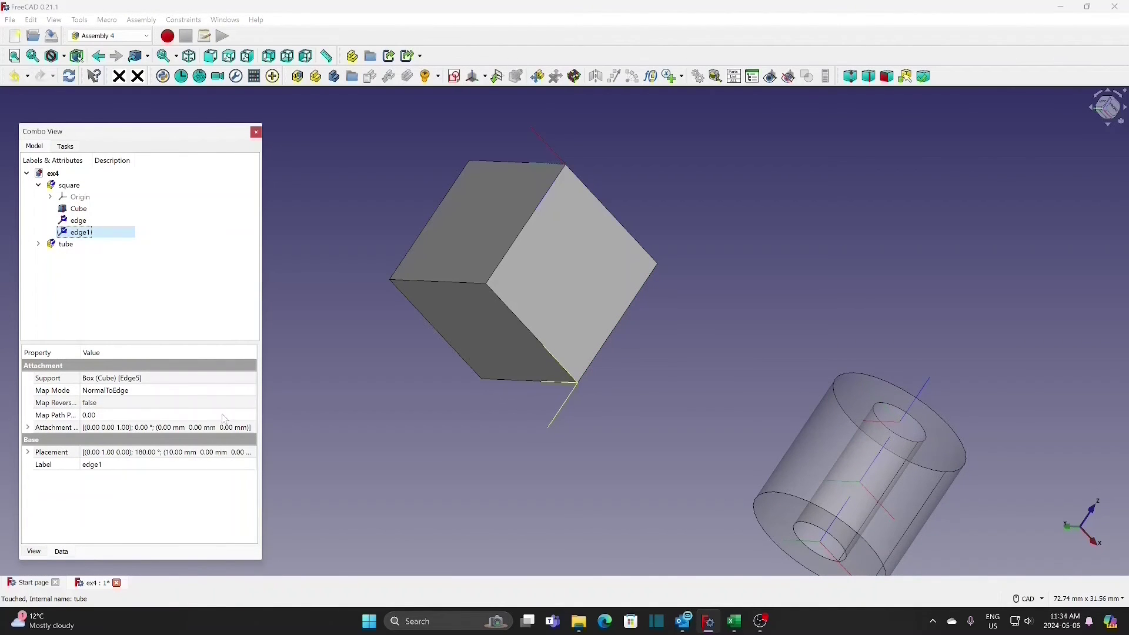
click(129, 415)
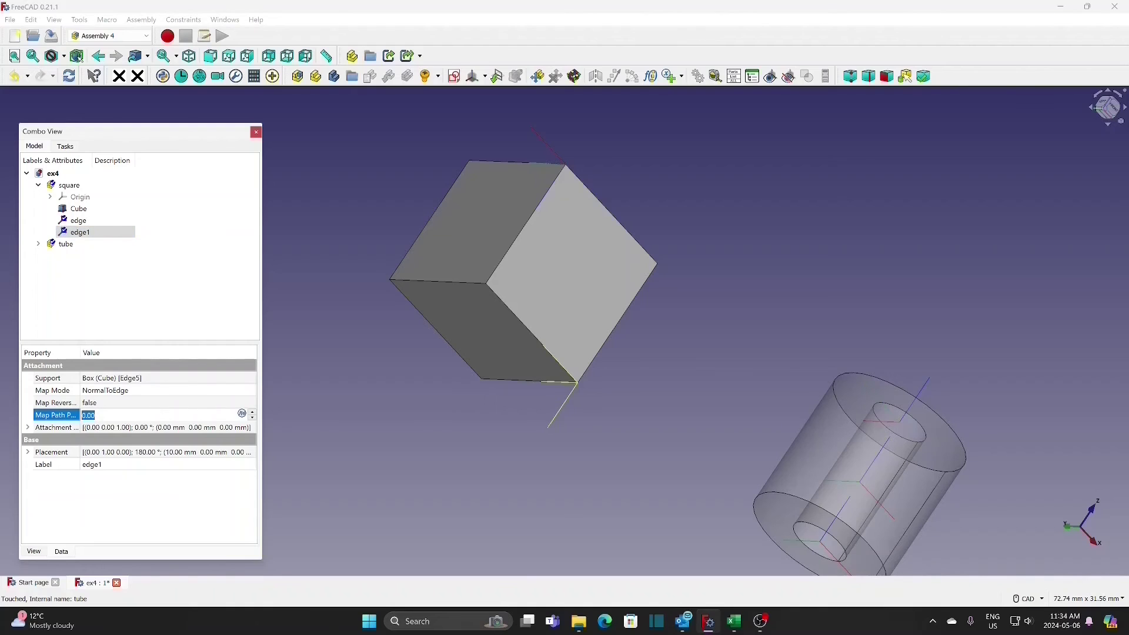
text(1)
click(322, 443)
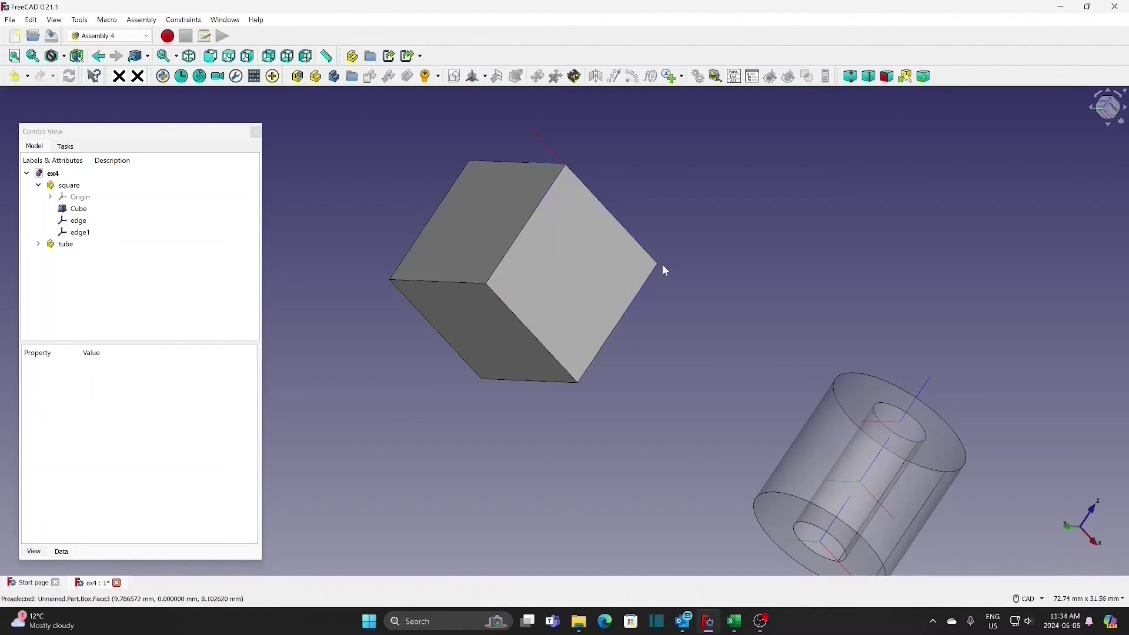
- Change edge1's Map Path Parameter to 0.25, a quarter along Edge5, then select the edge LCS
click(86, 235)
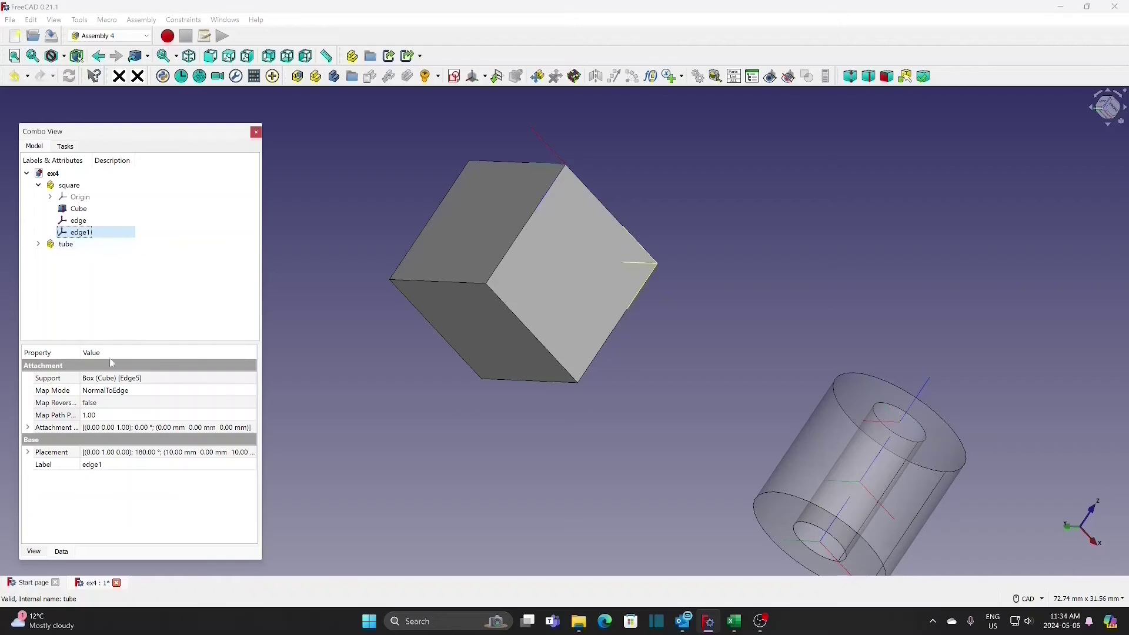
click(106, 414)
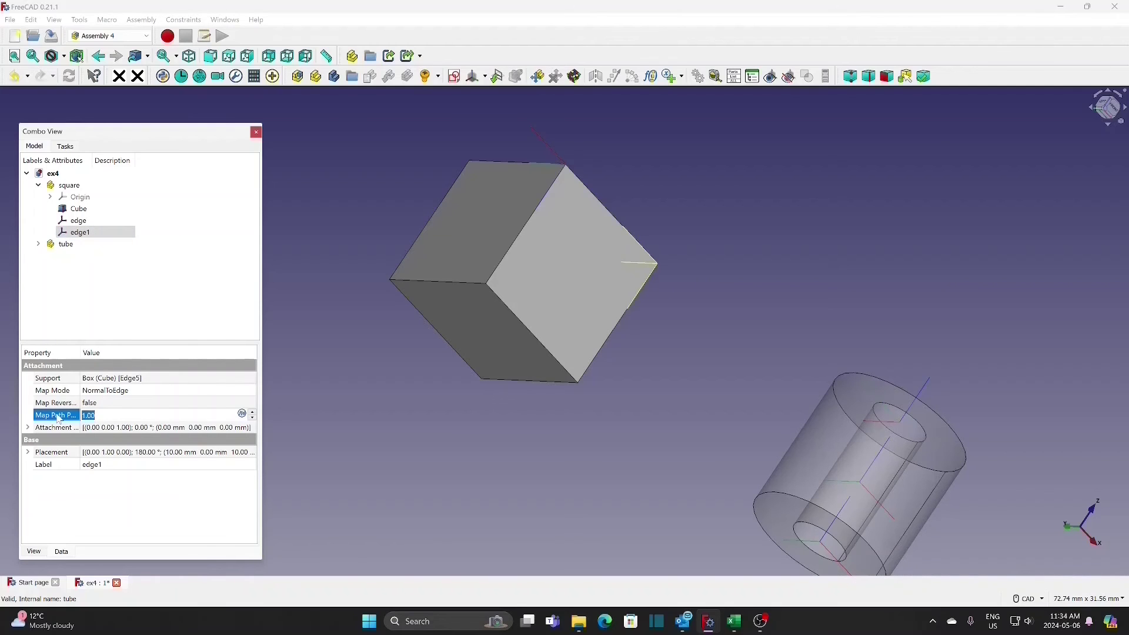
text(0)
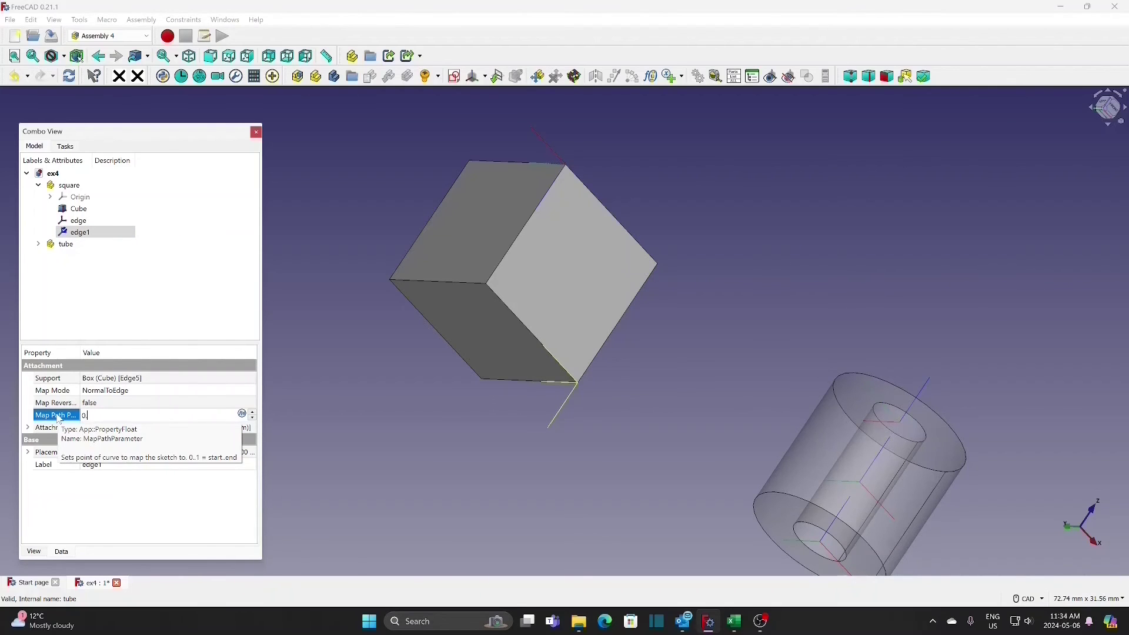
text(.5)
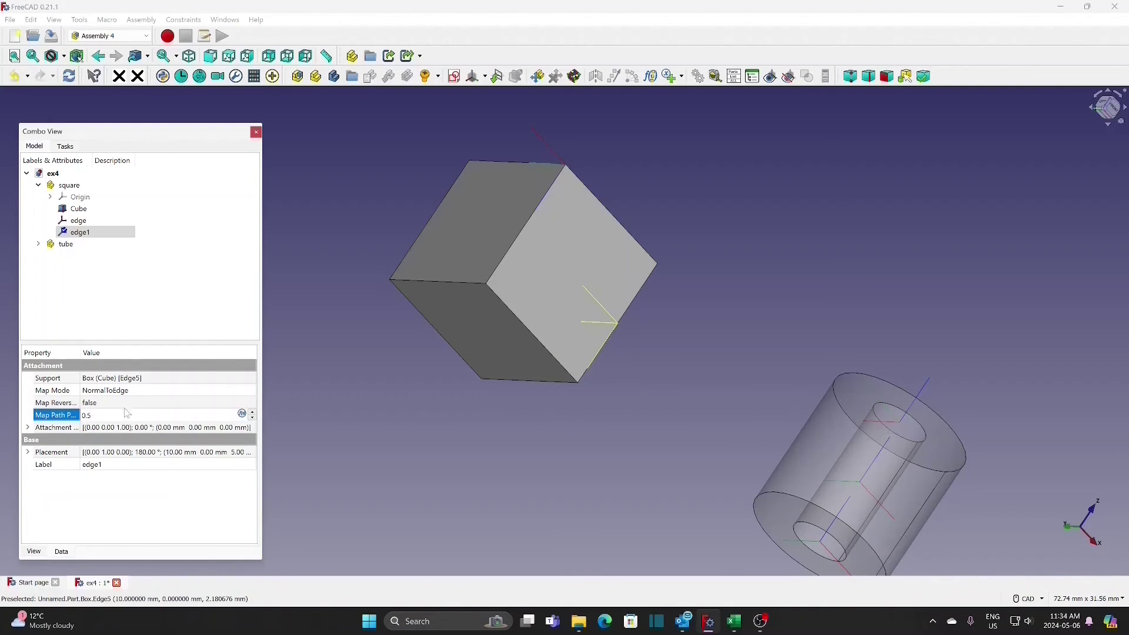
drag(126, 415, 54, 418)
text(0.25)
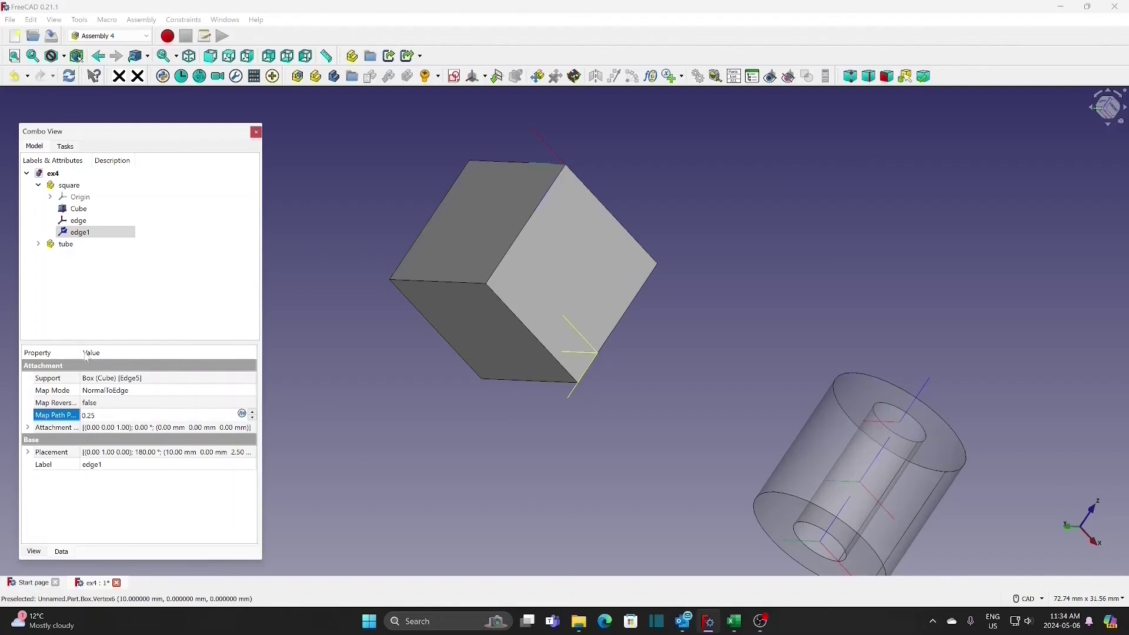
drag(83, 351, 111, 351)
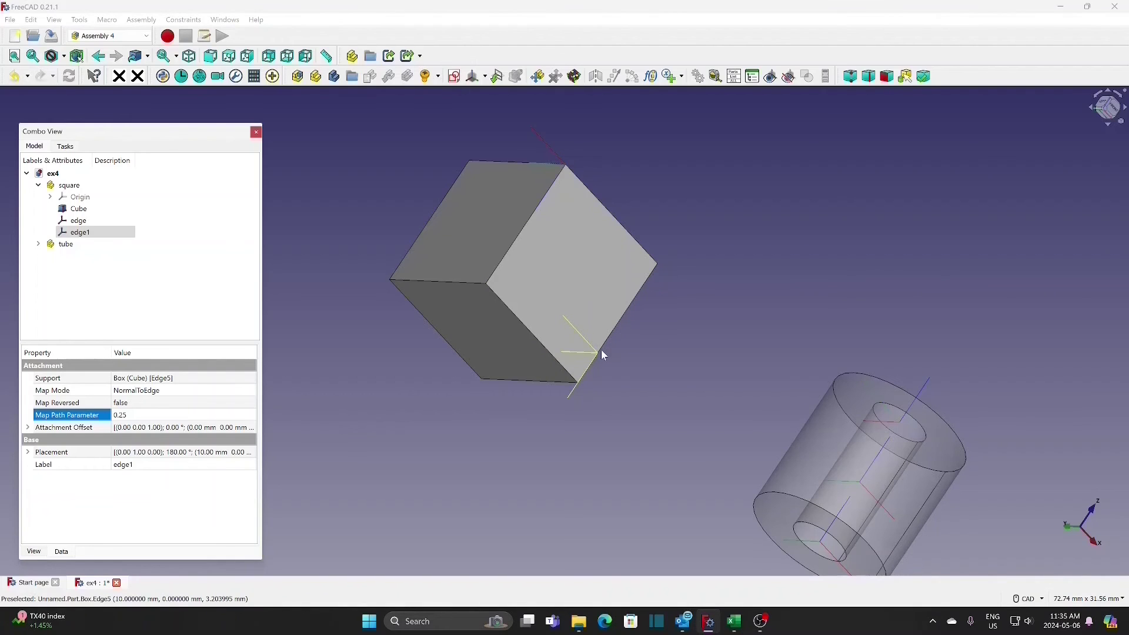
click(370, 415)
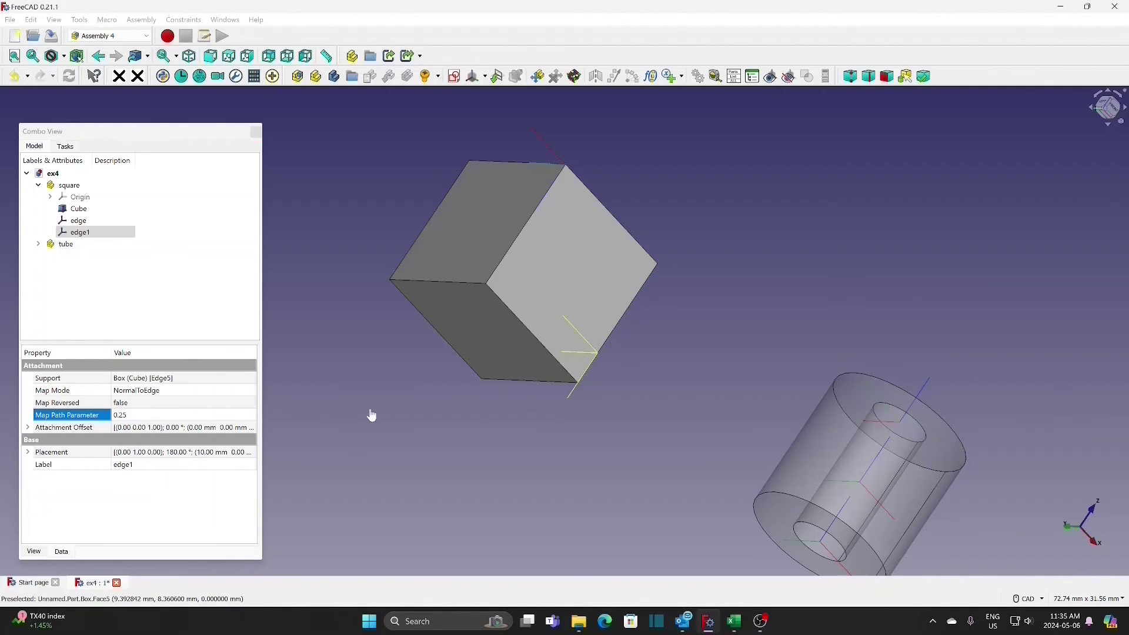
click(98, 222)
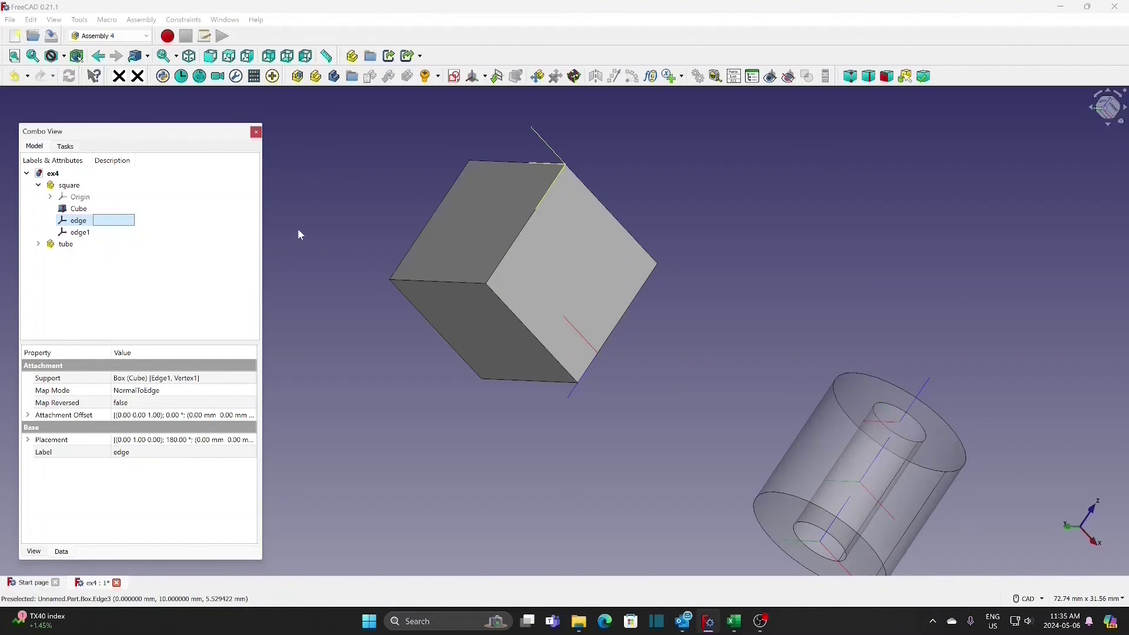
- Create LCS surface-c in the square part, attached to the cube's top Face1 in Inertial CS mode
click(67, 187)
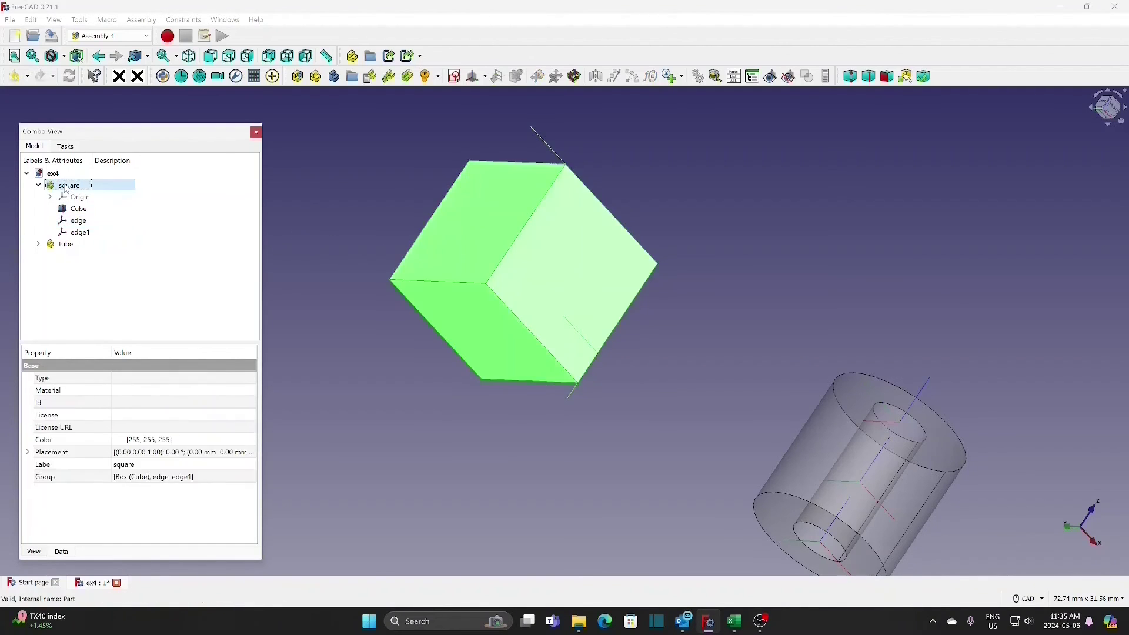
click(476, 77)
text(s)
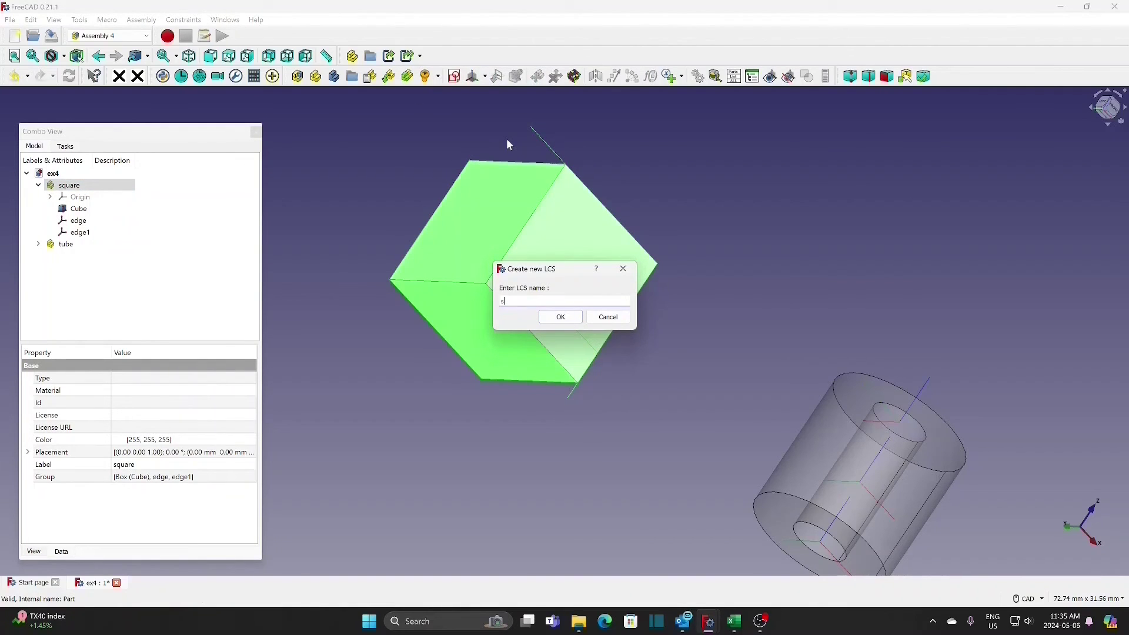
text(urface-c)
click(552, 319)
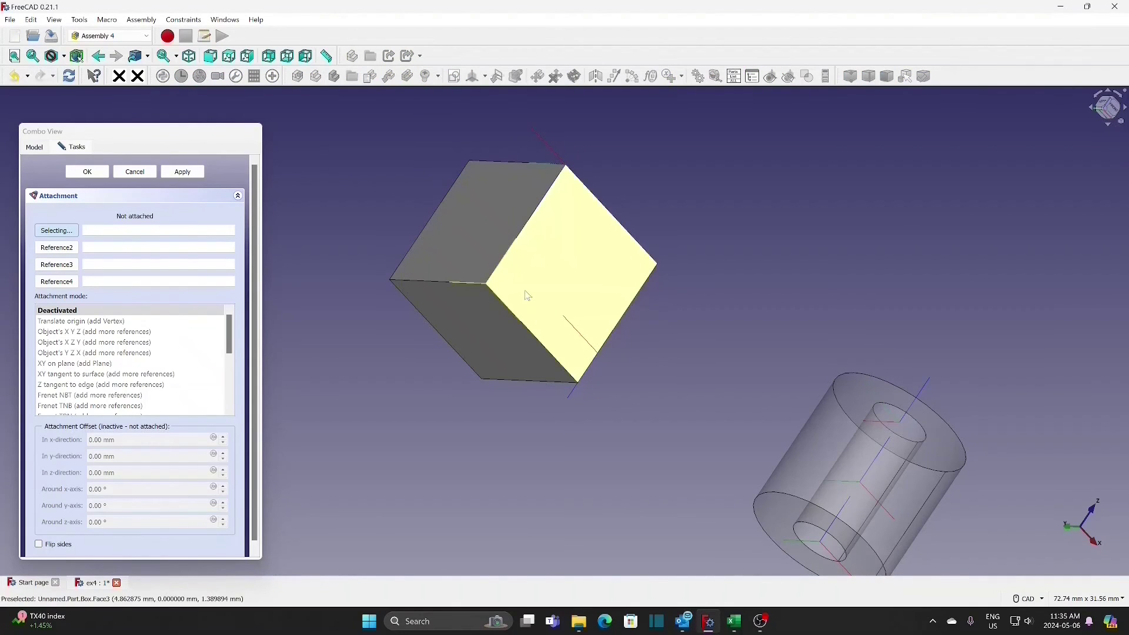
click(493, 226)
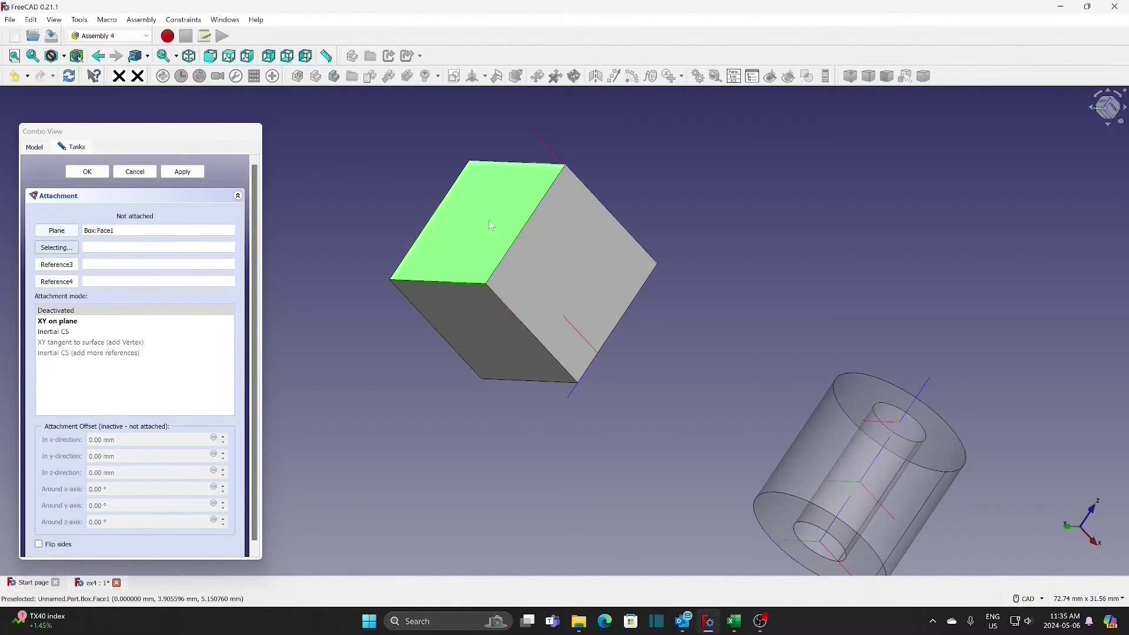
click(68, 333)
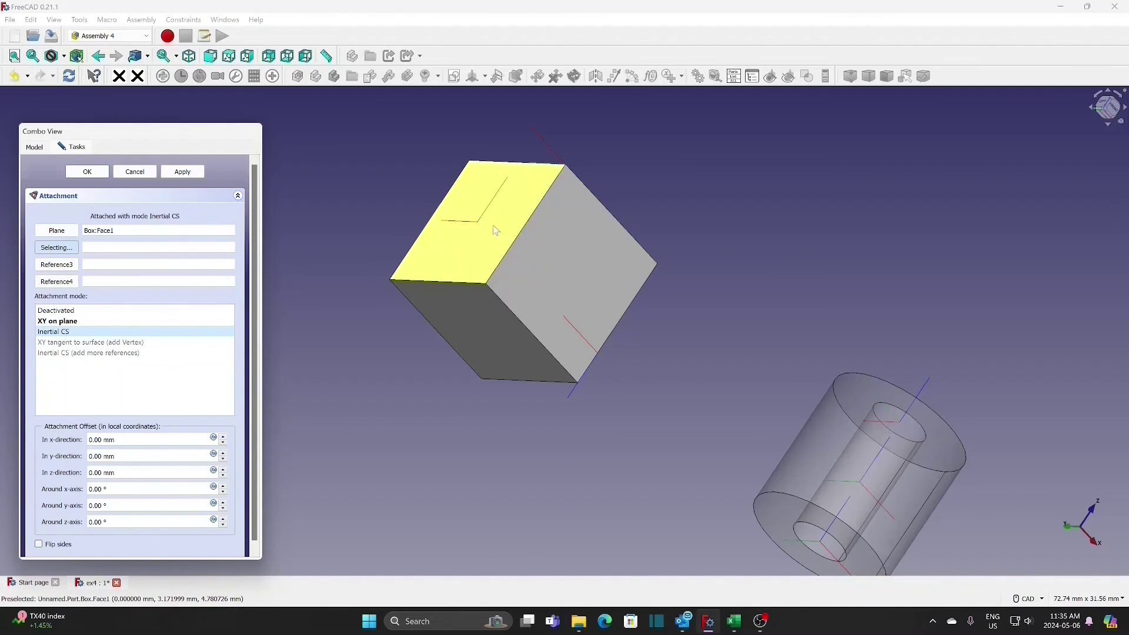
click(92, 173)
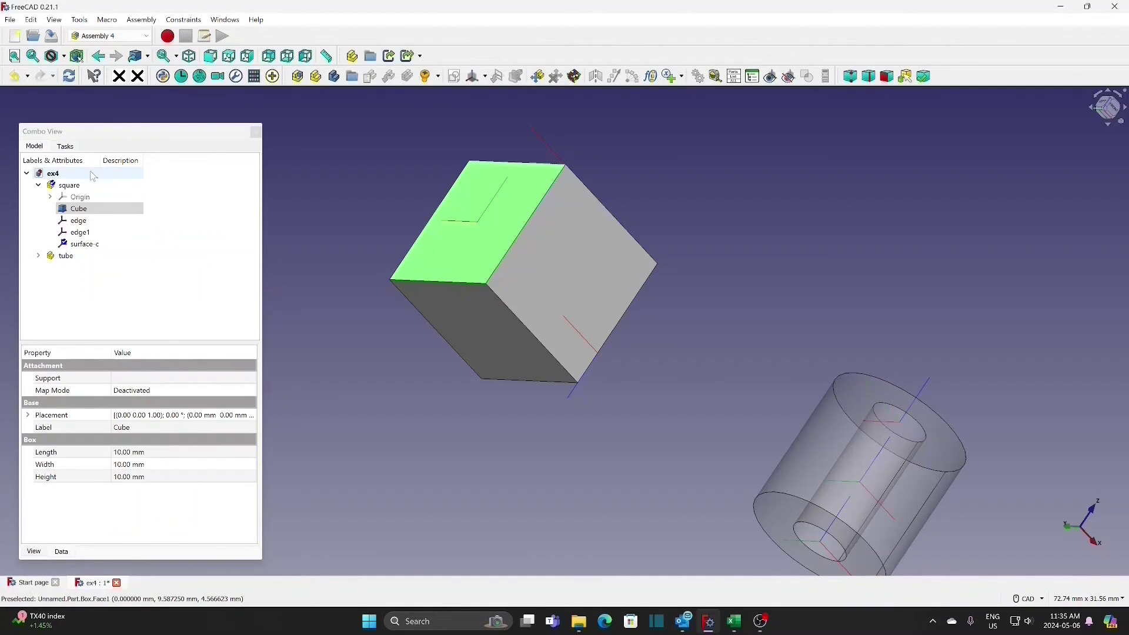
- Create LCS surface1, attached in Inertial CS mode to the cube's opposite Edge9 and Edge11
click(79, 187)
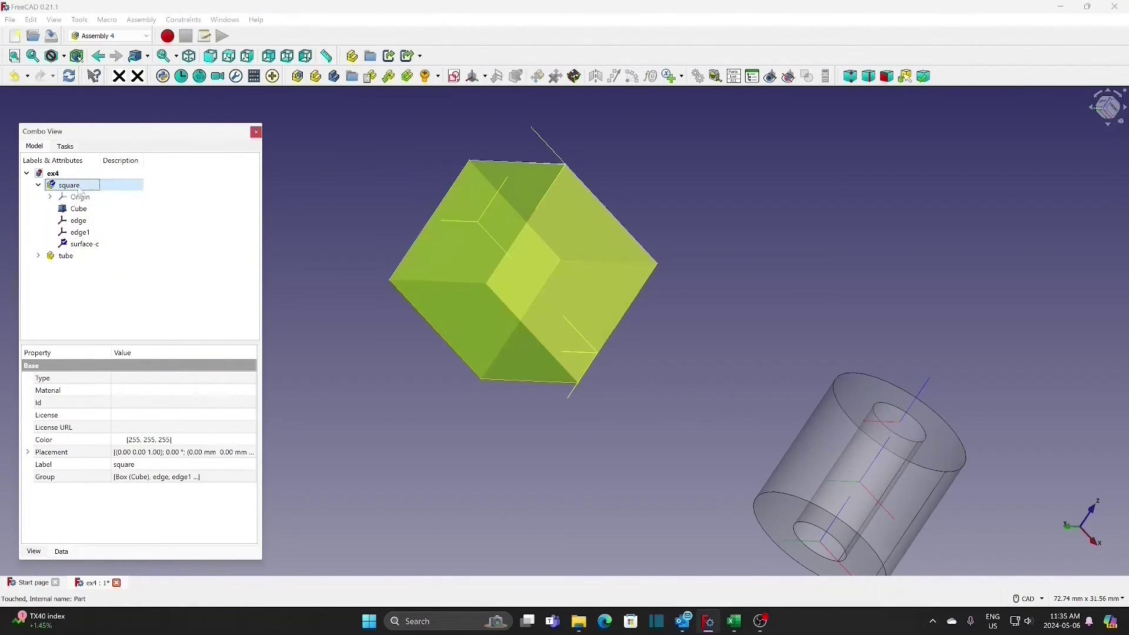
click(475, 77)
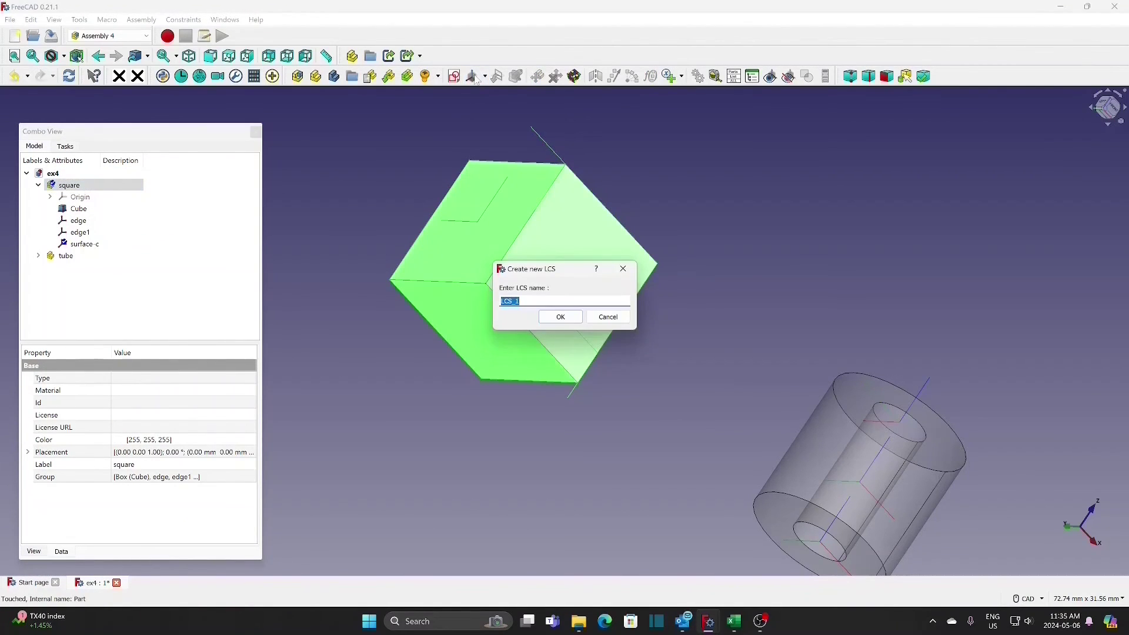
text(surface1)
click(562, 318)
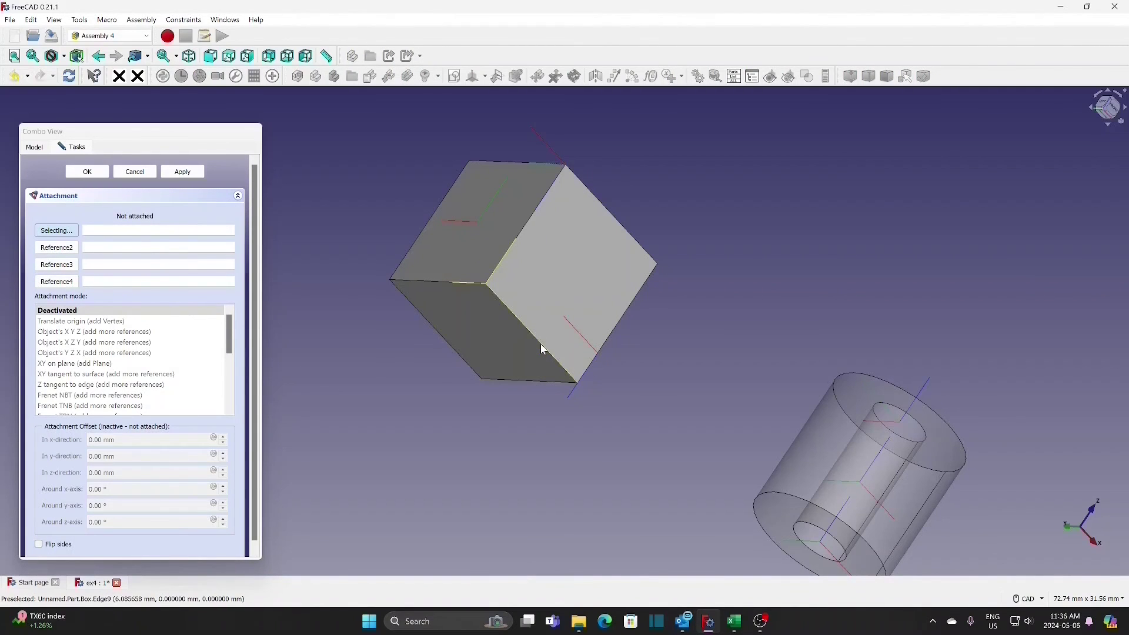
click(541, 345)
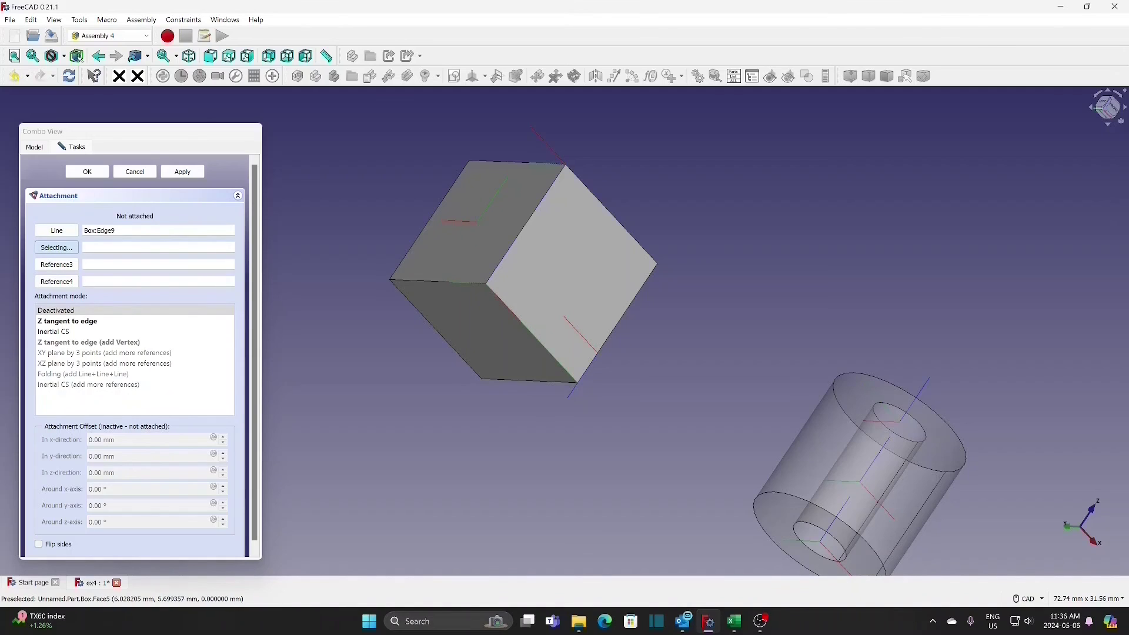
click(460, 358)
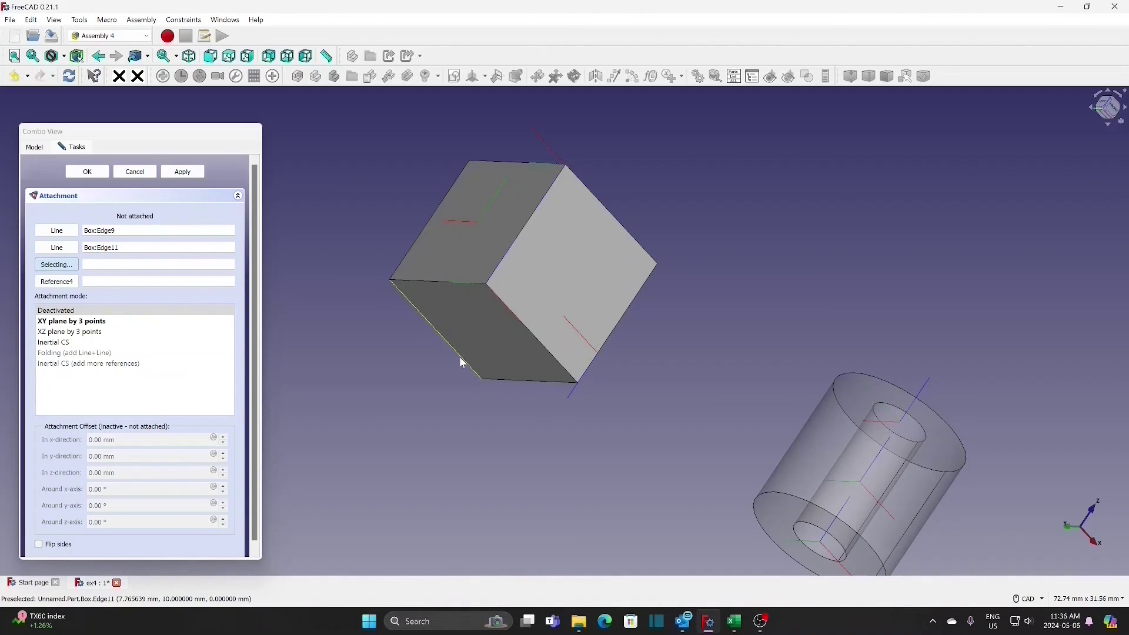
click(70, 344)
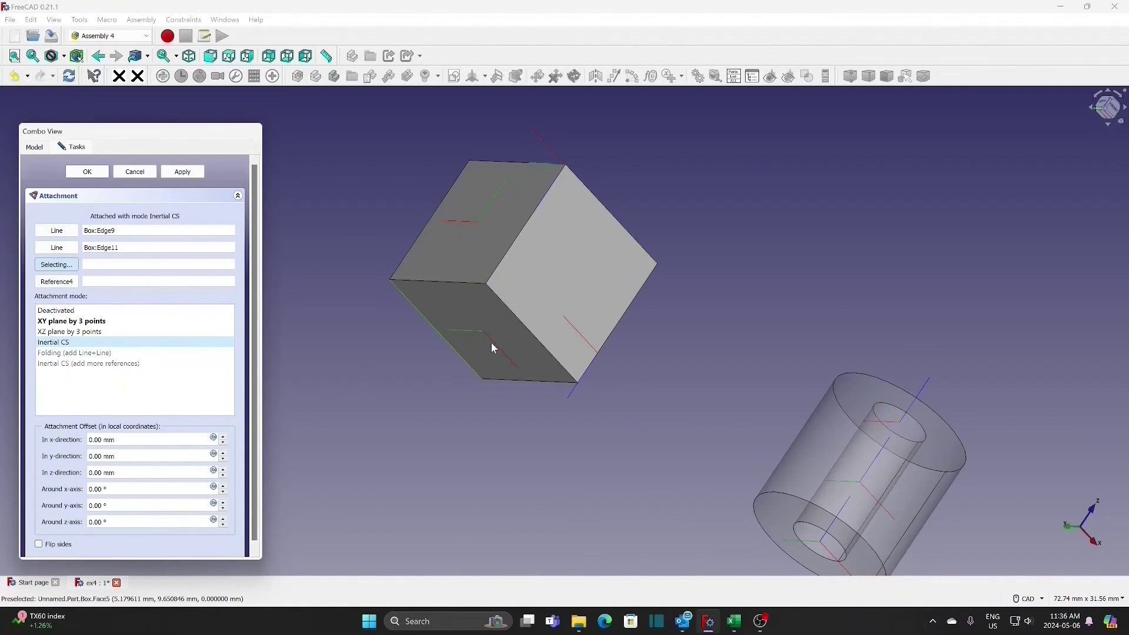
click(88, 172)
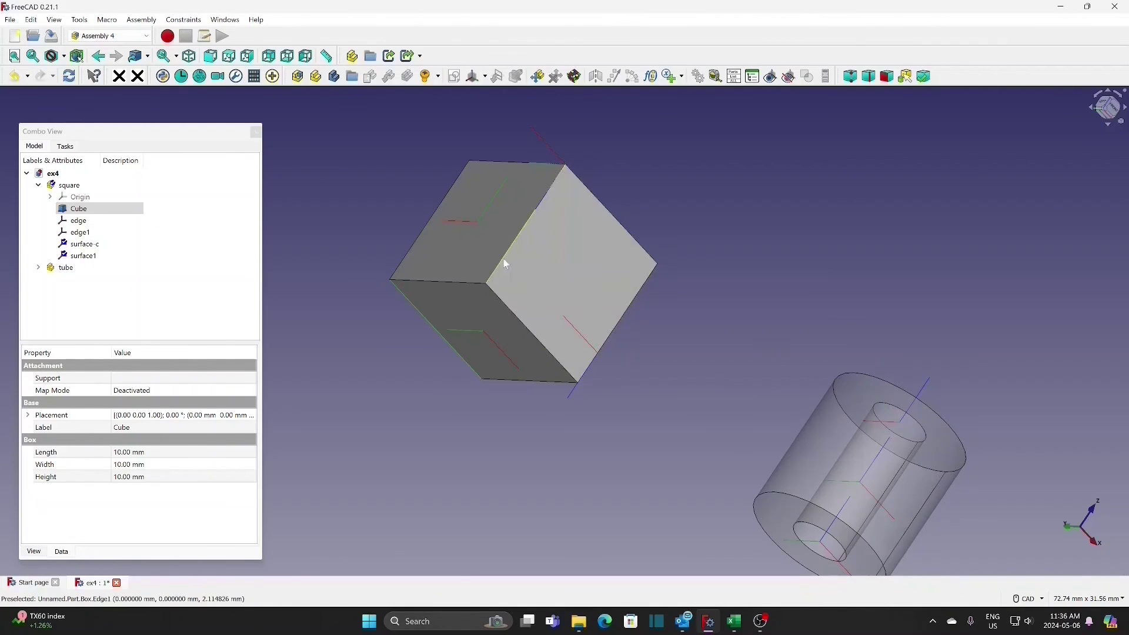
- Create LCS sq-center, attached in Inertial CS mode to the cube's opposite Face5 and Face6
click(70, 186)
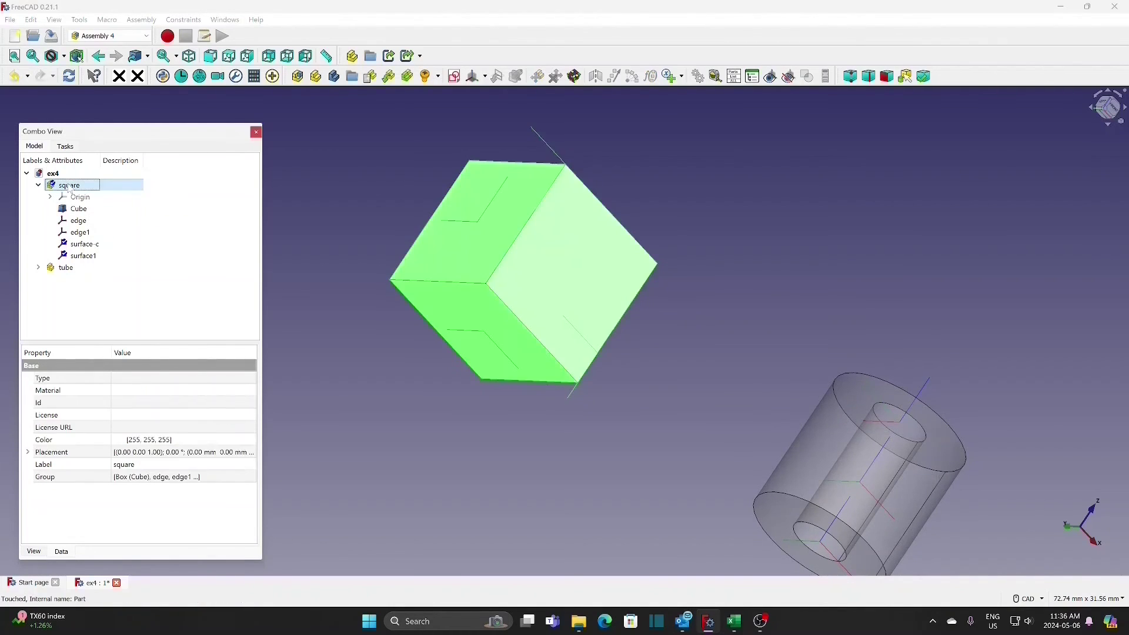
click(476, 80)
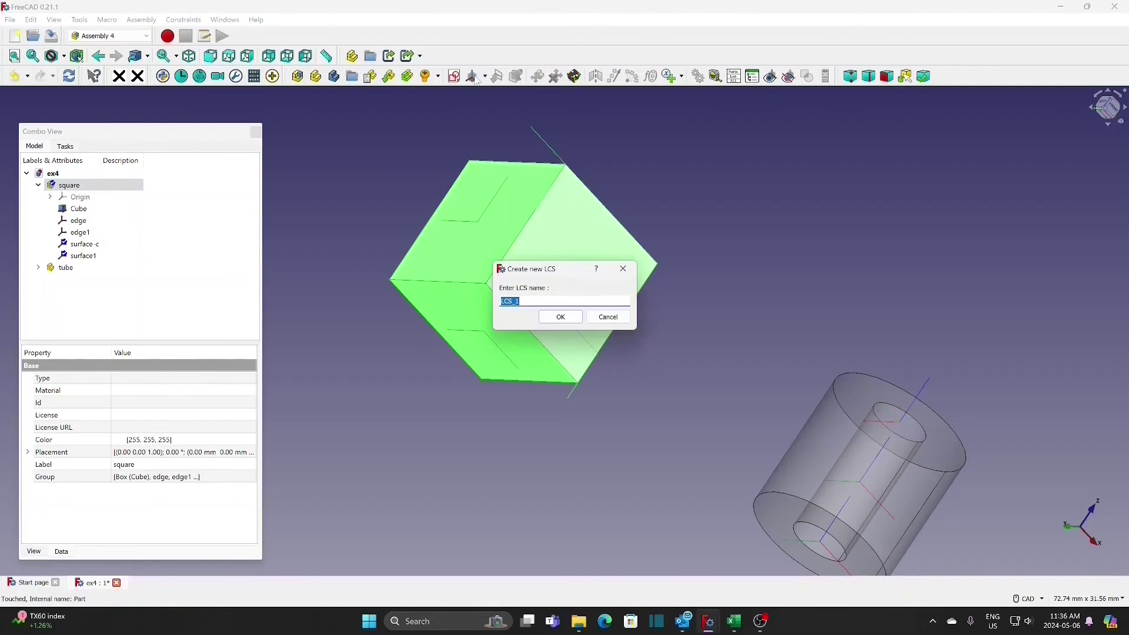
text(sq)
key(BackSpace)
text(enter)
click(560, 317)
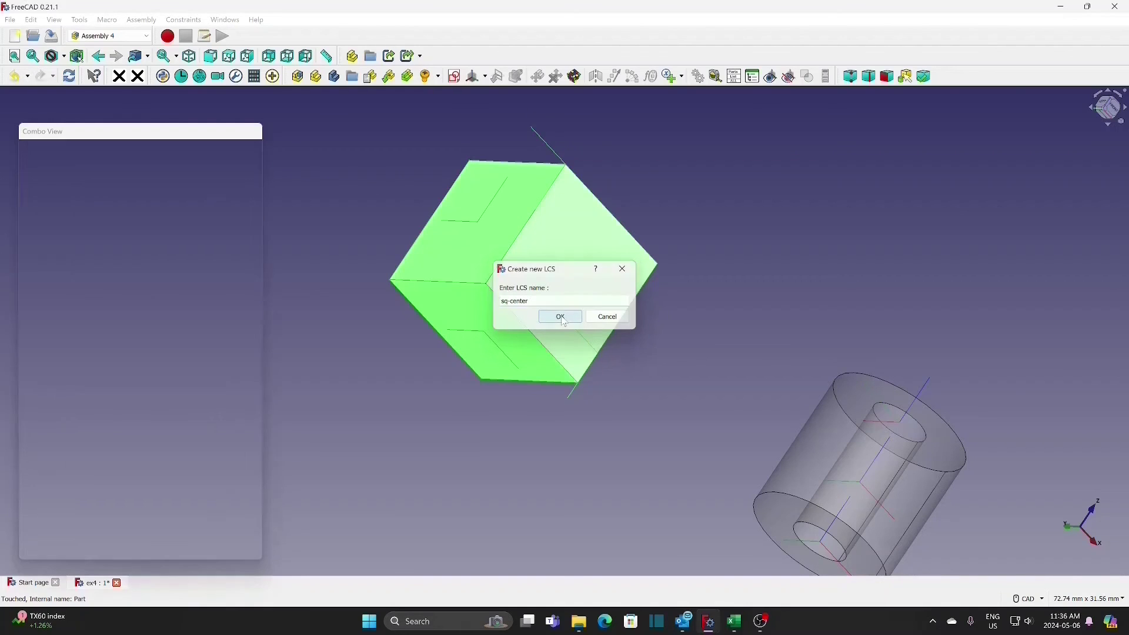
click(474, 318)
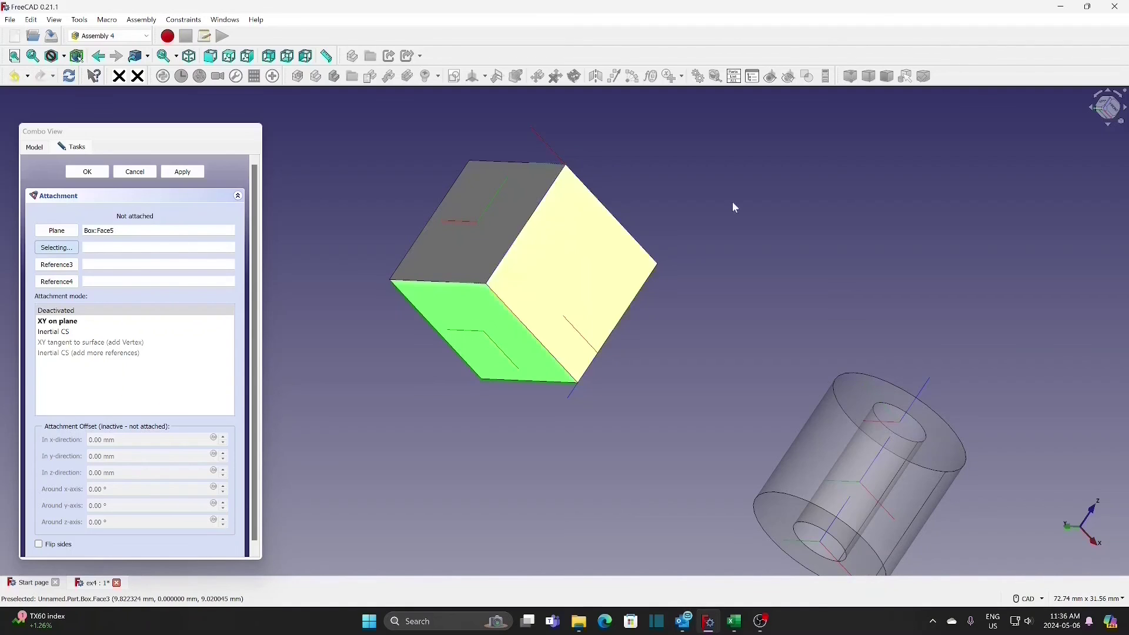
middle_drag(731, 203, 733, 233)
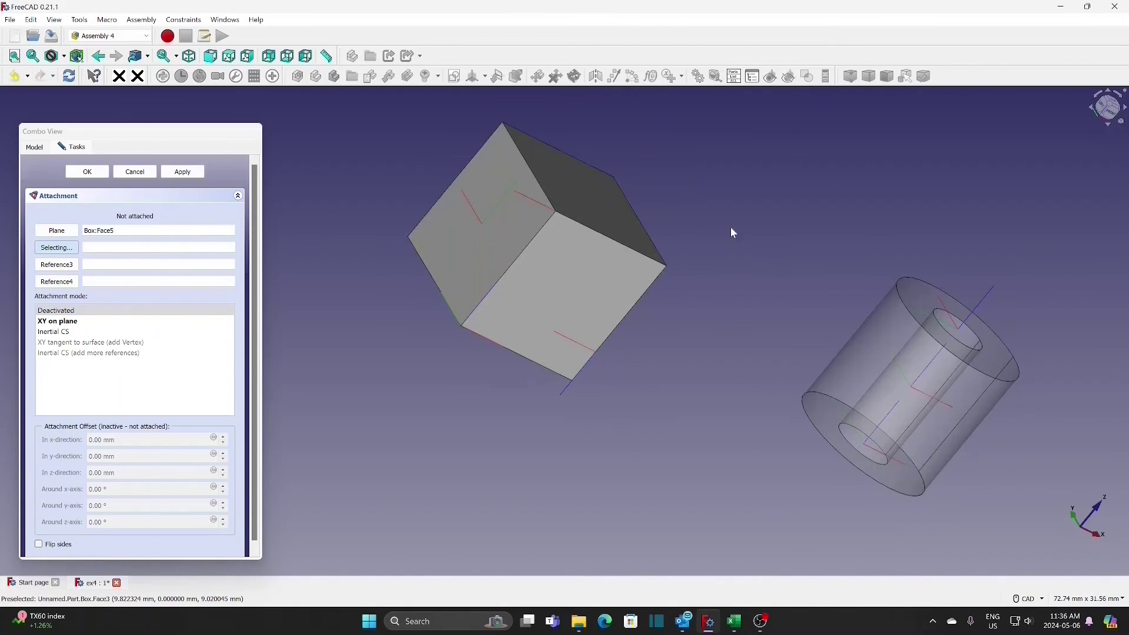
click(591, 196)
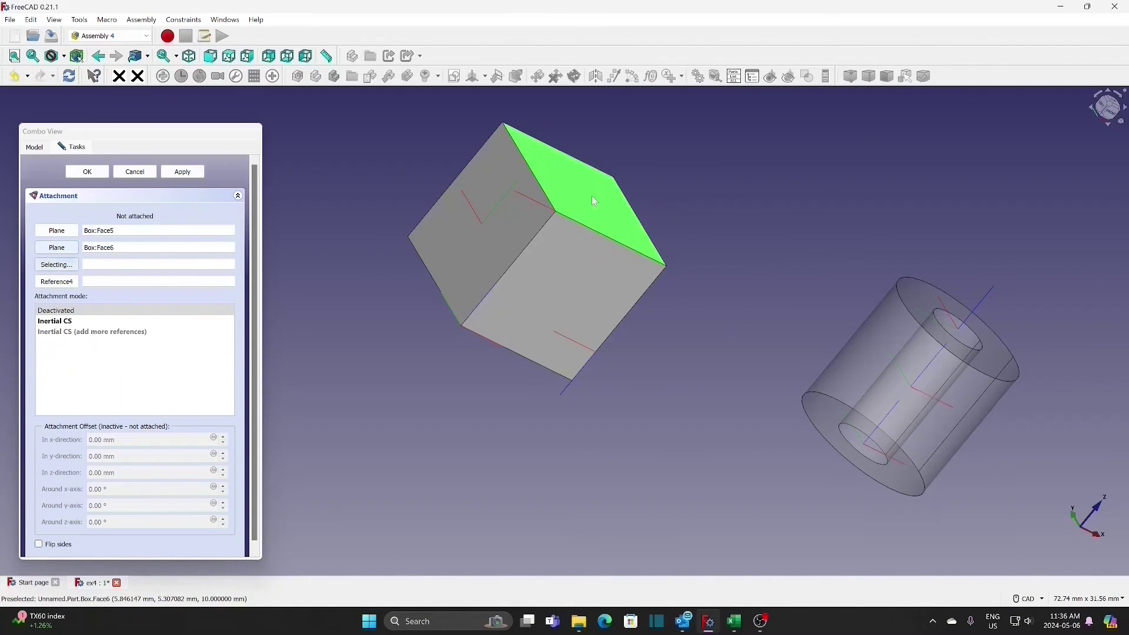
click(65, 323)
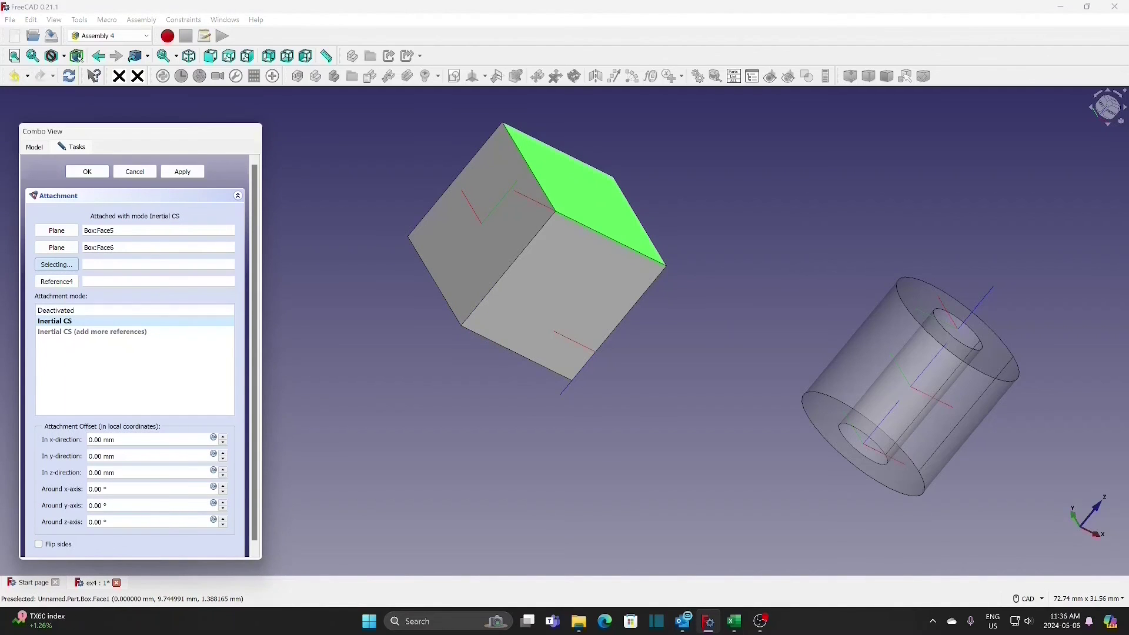
click(87, 171)
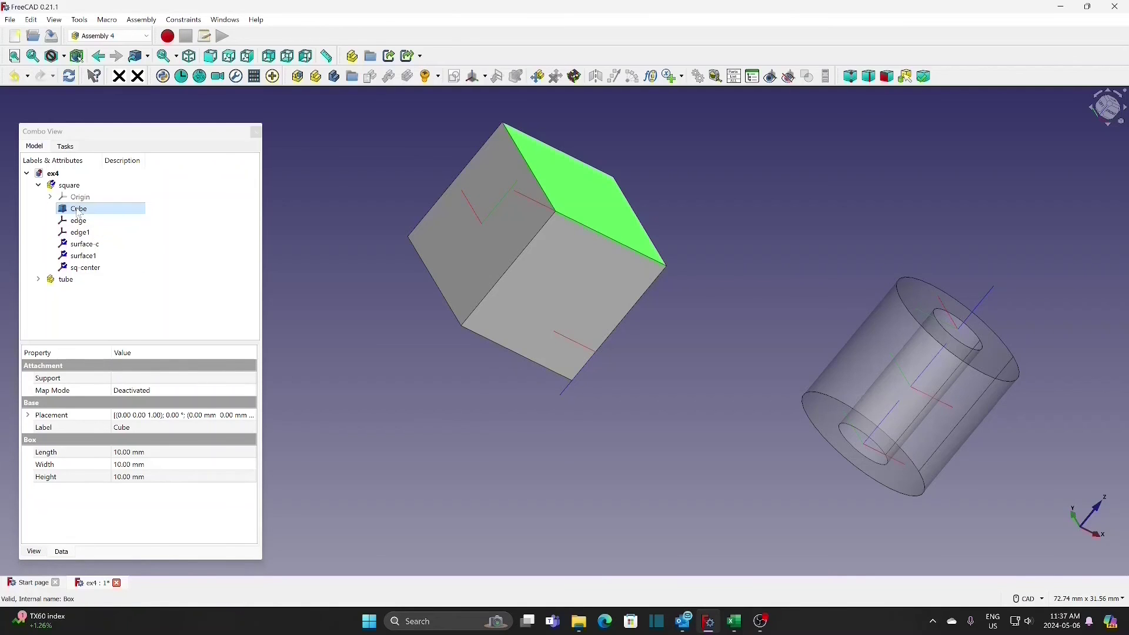
- Set the Cube's Transparency to 80 and orbit to see the LCSs through it
click(34, 551)
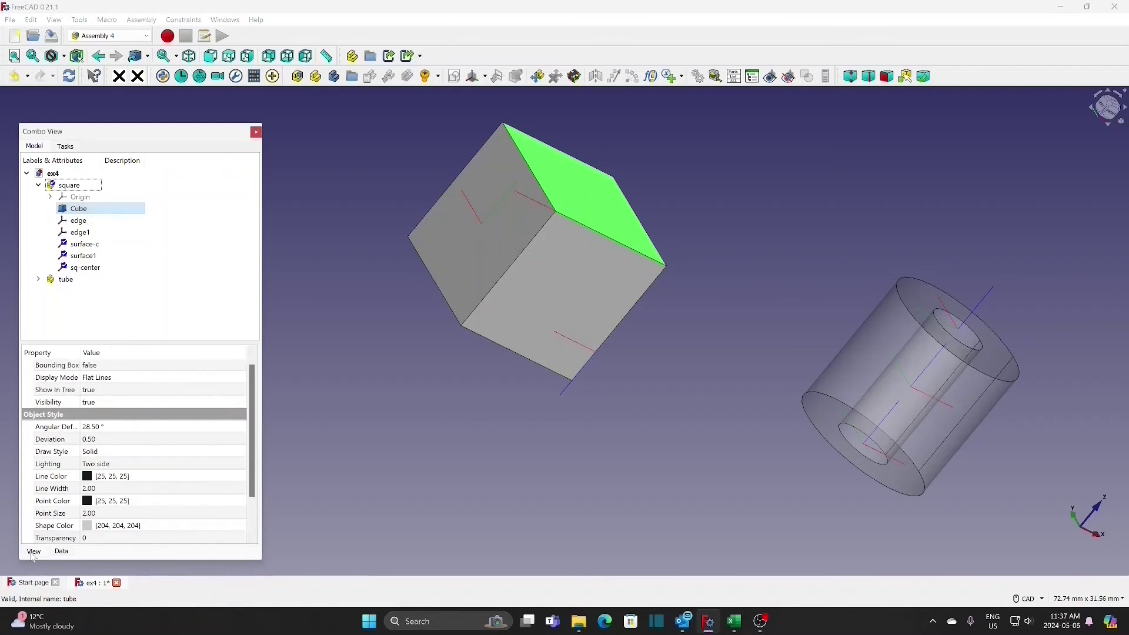
click(116, 538)
text(80)
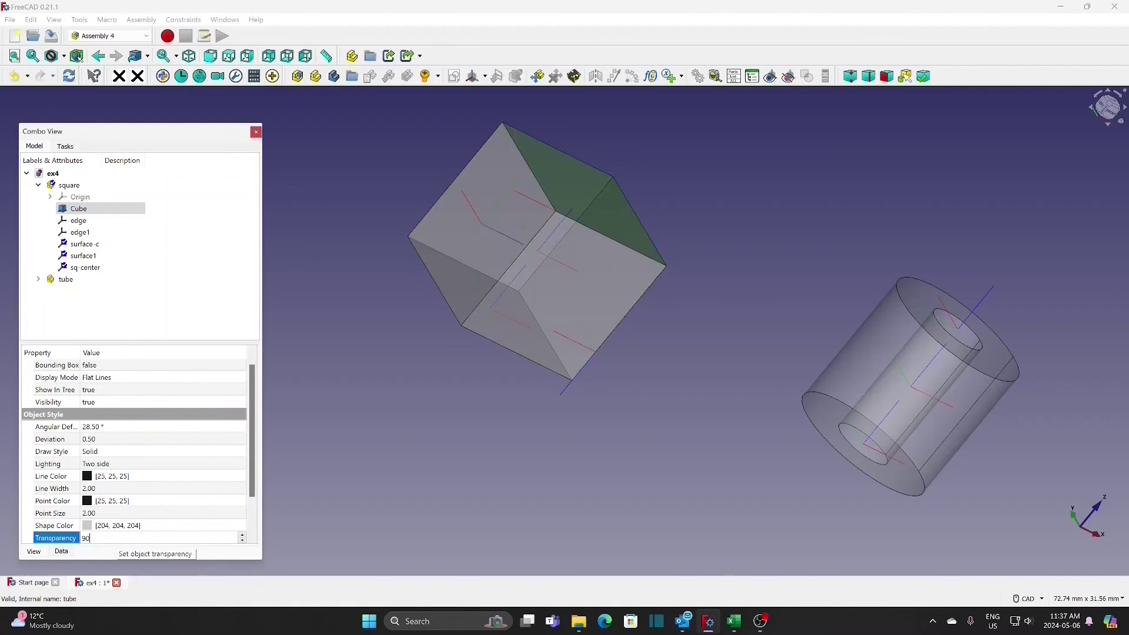
click(473, 434)
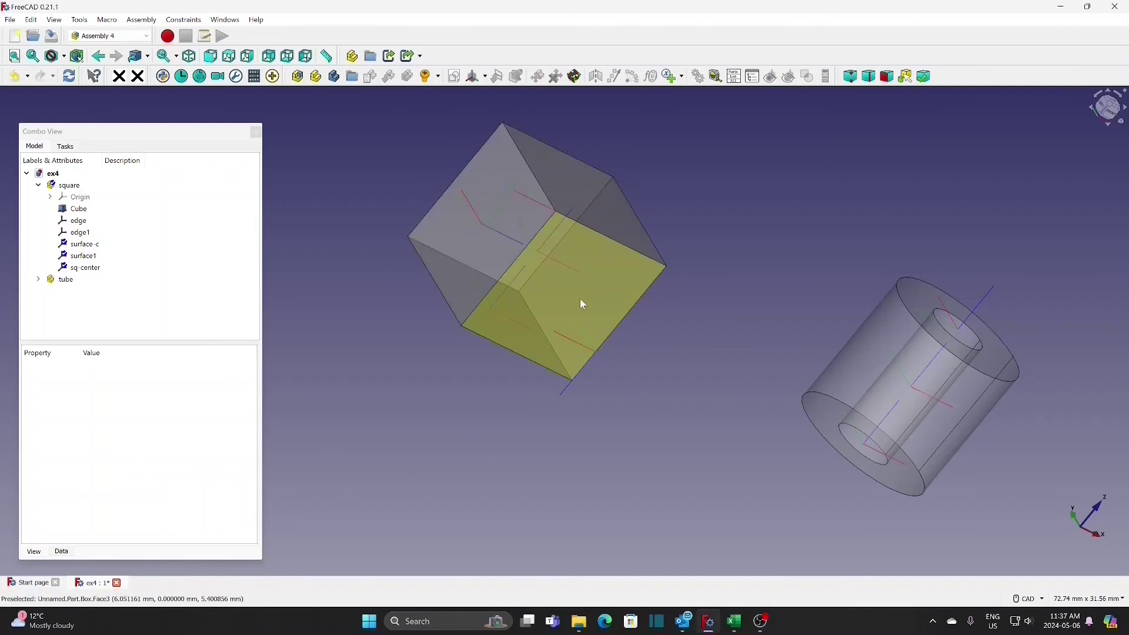
middle_drag(645, 417, 692, 288)
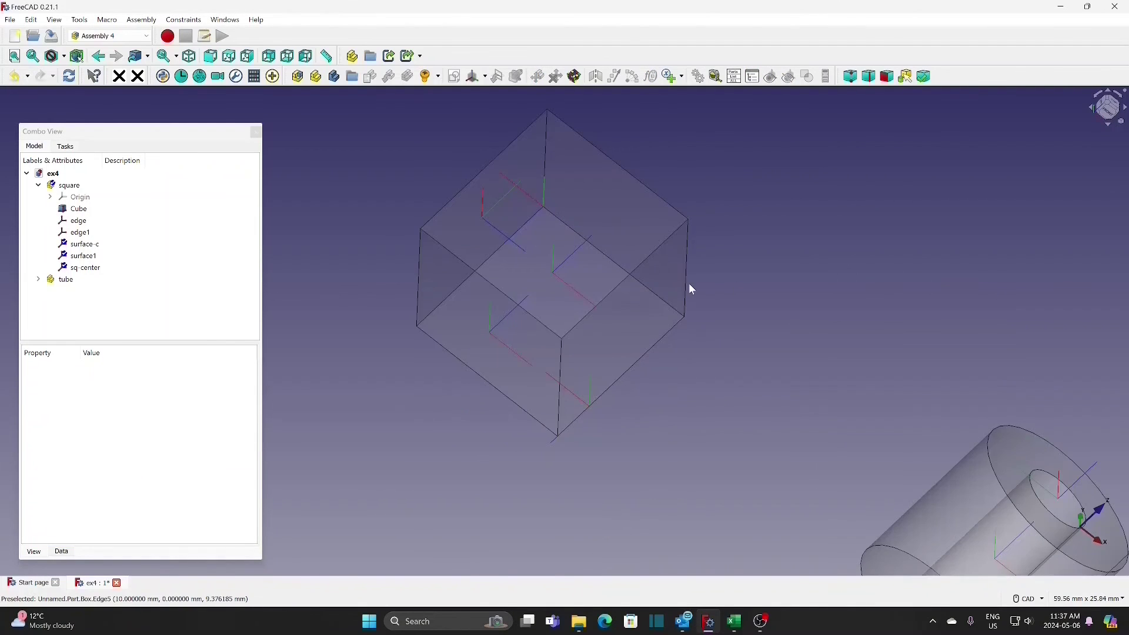